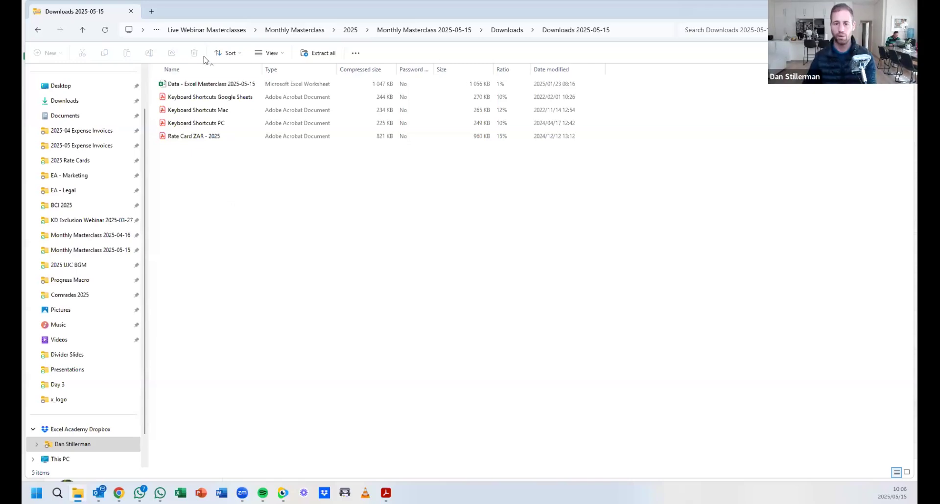
Open 'Keyboard Shortcuts PC' from the Downloads 2025-05-15 folder in Adobe Acrobat.
left_click(222, 123)
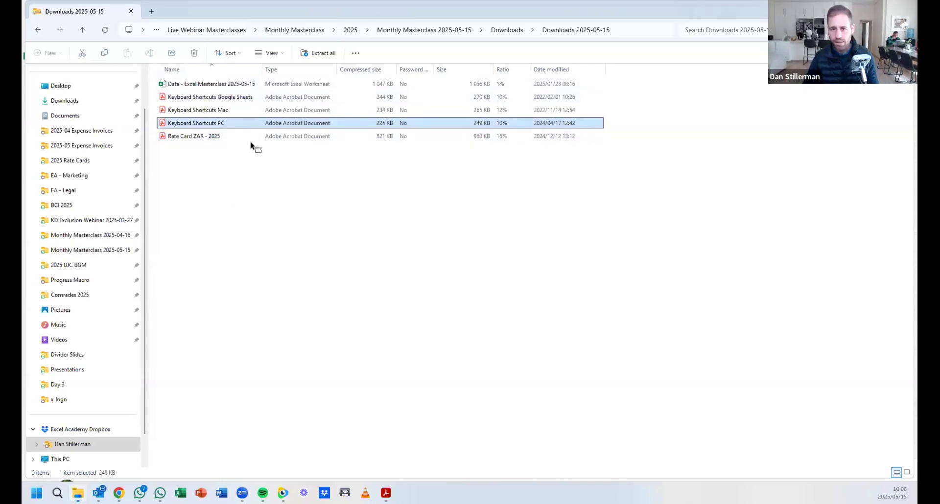
double_click(245, 134)
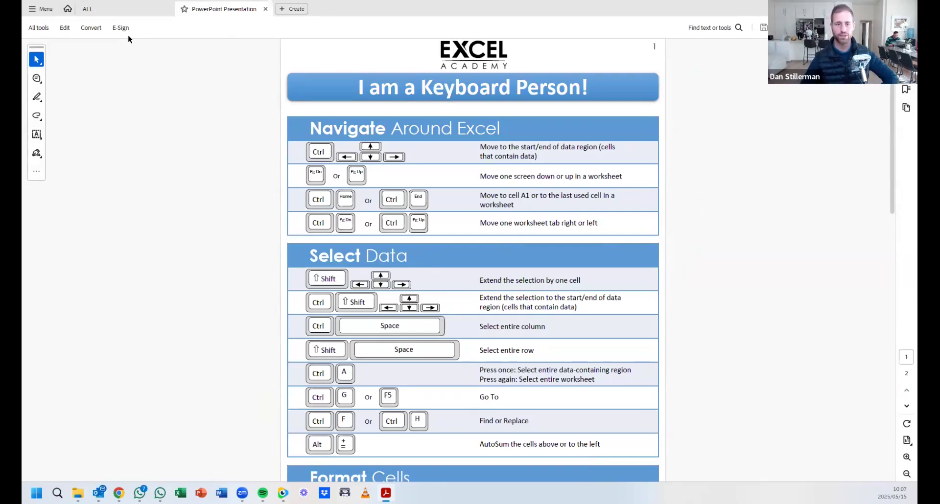
Switch the Acrobat view to Full screen mode from the View menu.
left_click(44, 10)
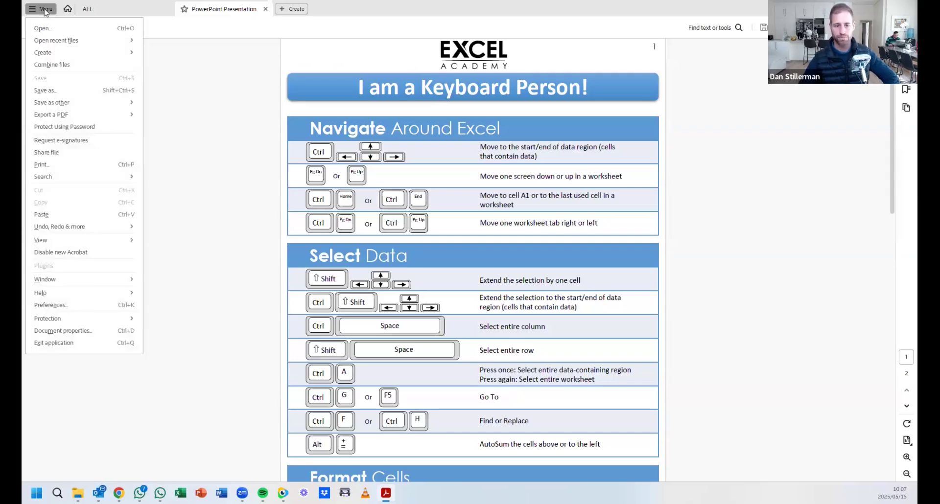
mouse_move(60, 241)
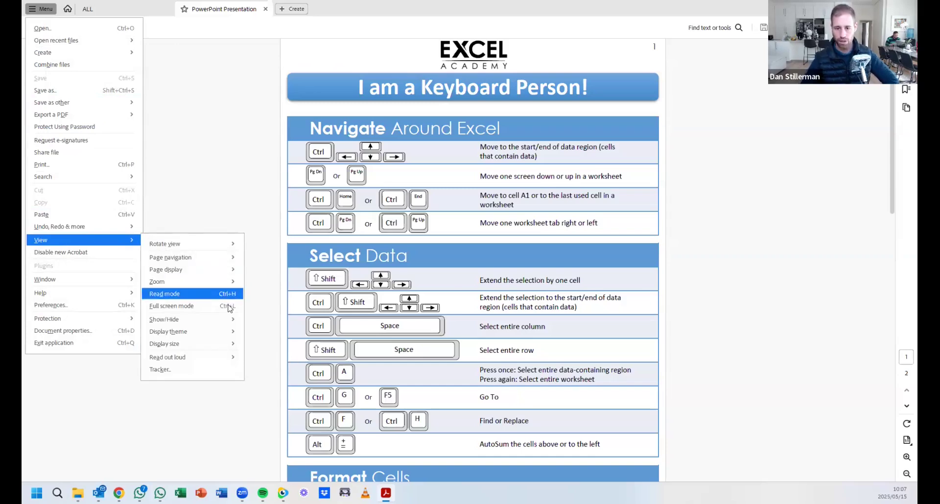
left_click(248, 204)
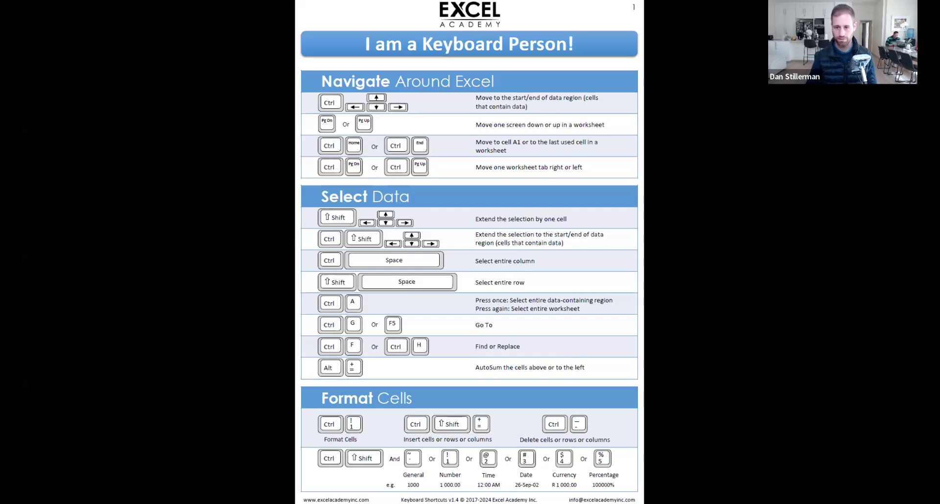
Look over pages 2 and 1 of the shortcut sheet, then return to the Downloads folder window.
key("Page_Down")
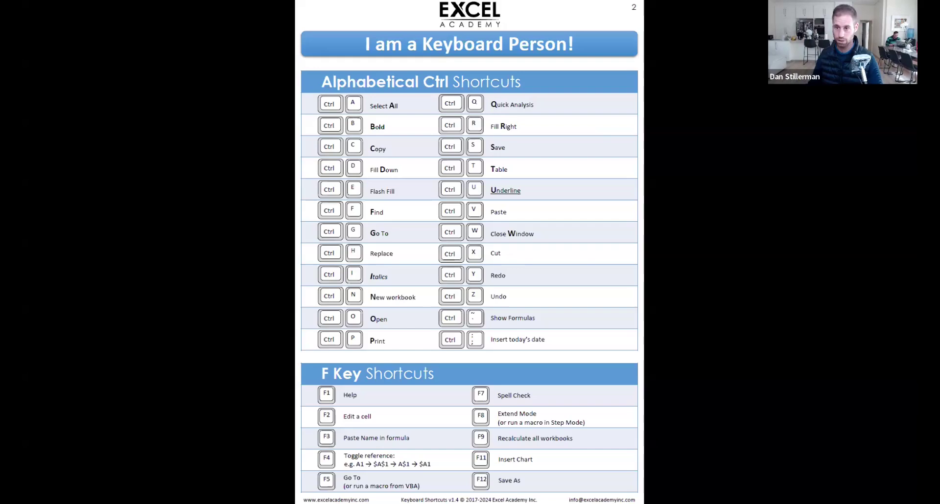
scroll(677, 162, "up", 1)
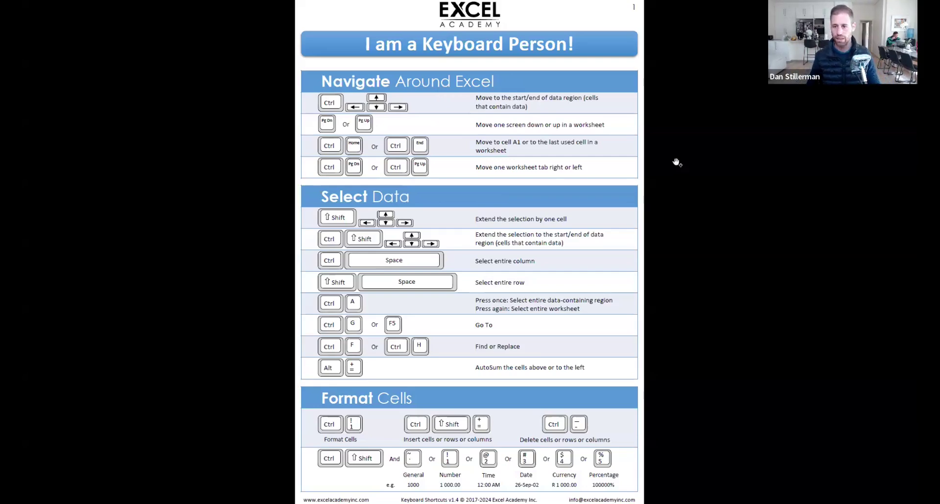
key("alt+Tab")
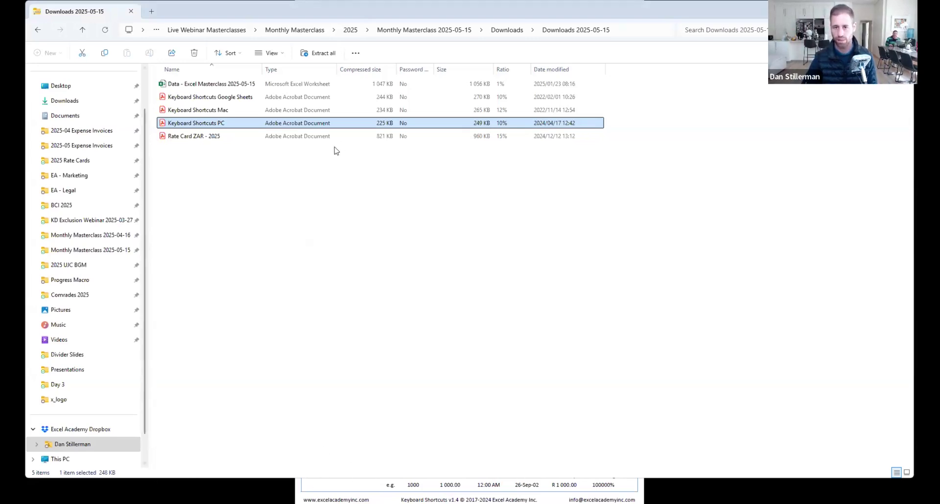
Open the 'Data - Excel Masterclass 2025-05-15' workbook in Excel.
left_click(218, 179)
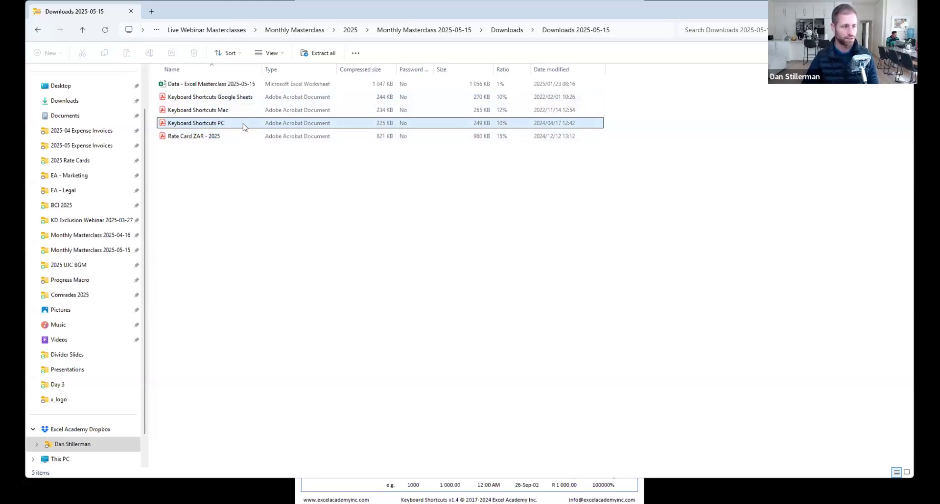
left_click(220, 84)
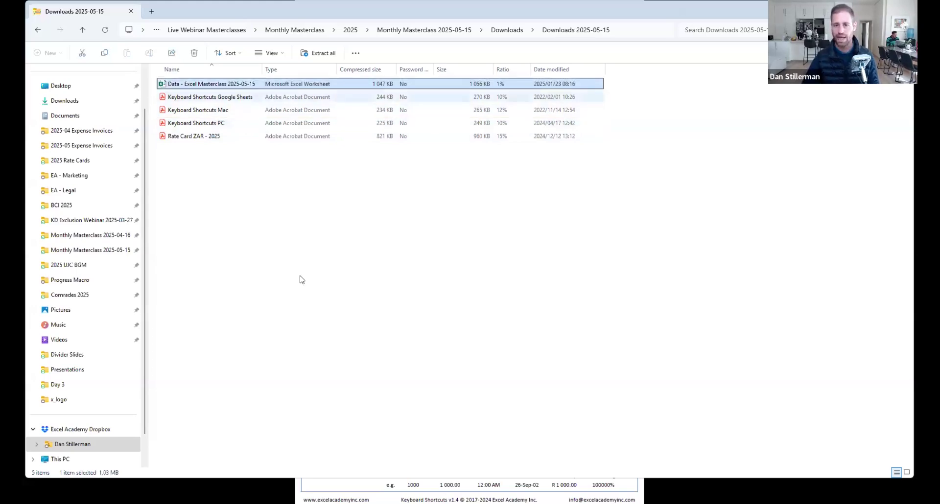
key("Return")
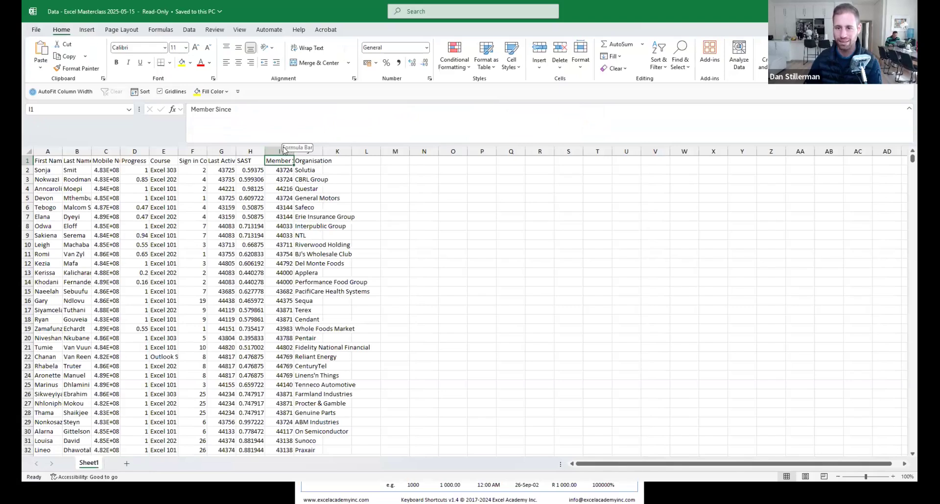
Shrink the formula bar to a single line and show the View ribbon.
left_click_drag(271, 142, 270, 114)
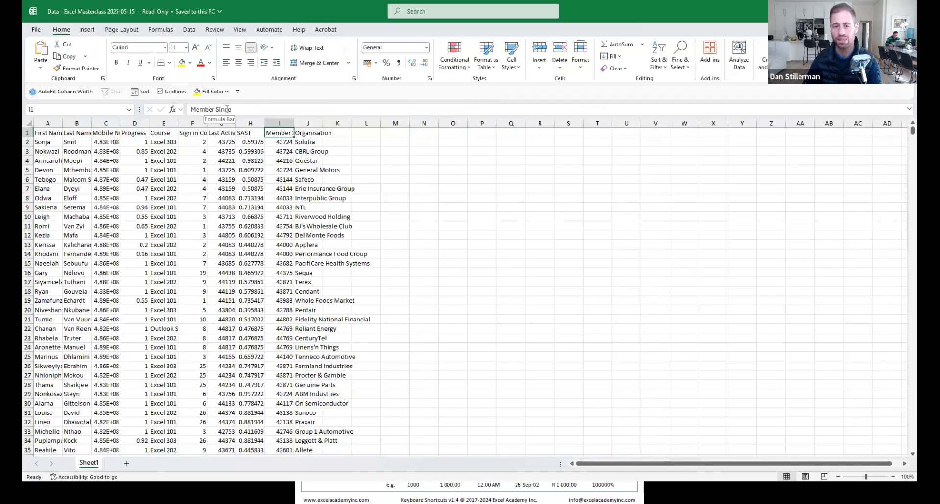
left_click(240, 30)
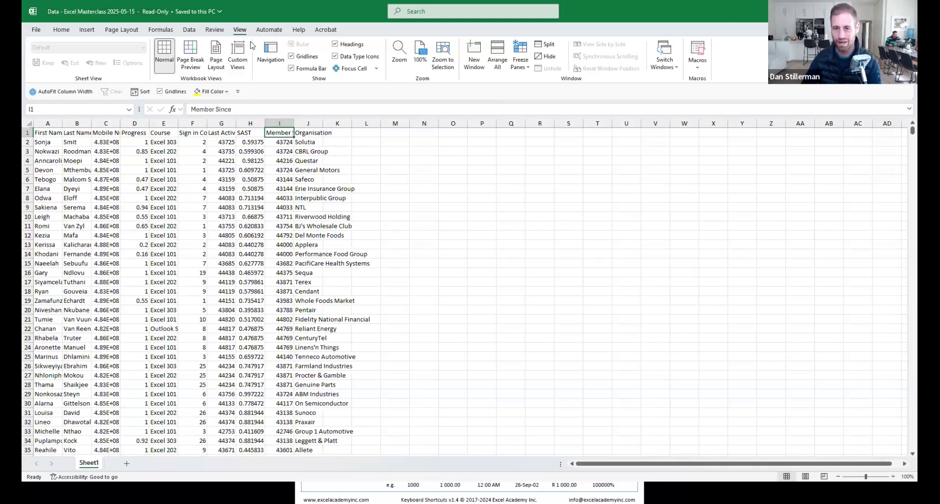
Toggle the Formula Bar off and on twice, leaving it shown, then widen the Name Box.
left_click(292, 69)
left_click(308, 73)
left_click(308, 72)
left_click(309, 72)
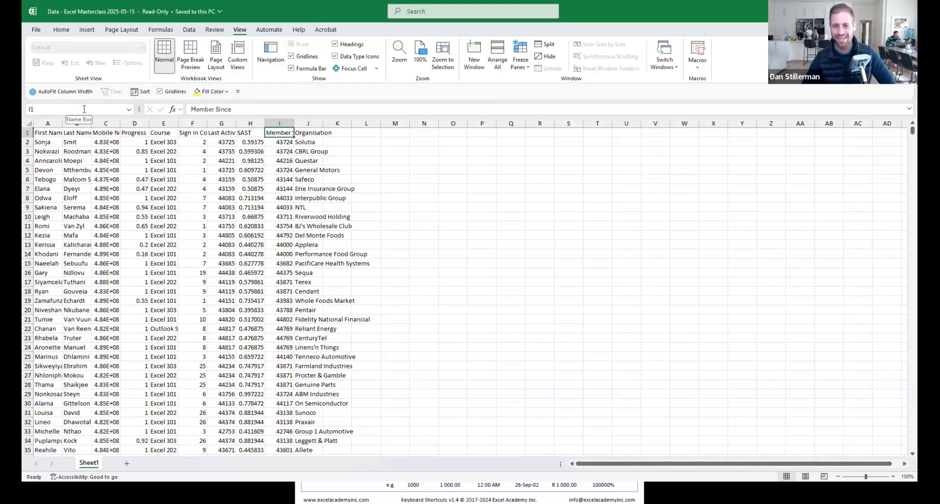
mouse_move(139, 109)
left_mouse_down()
mouse_move(174, 109)
mouse_move(142, 108)
mouse_move(154, 109)
left_mouse_up()
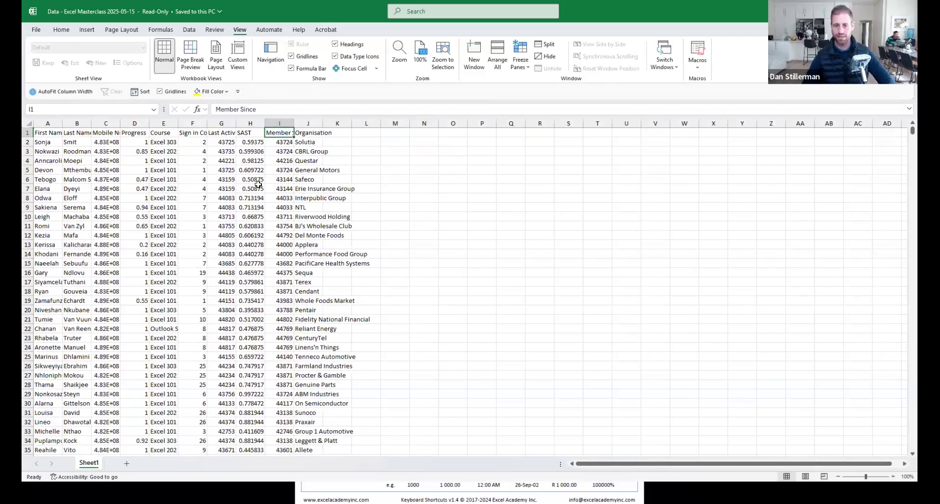
left_click(229, 199)
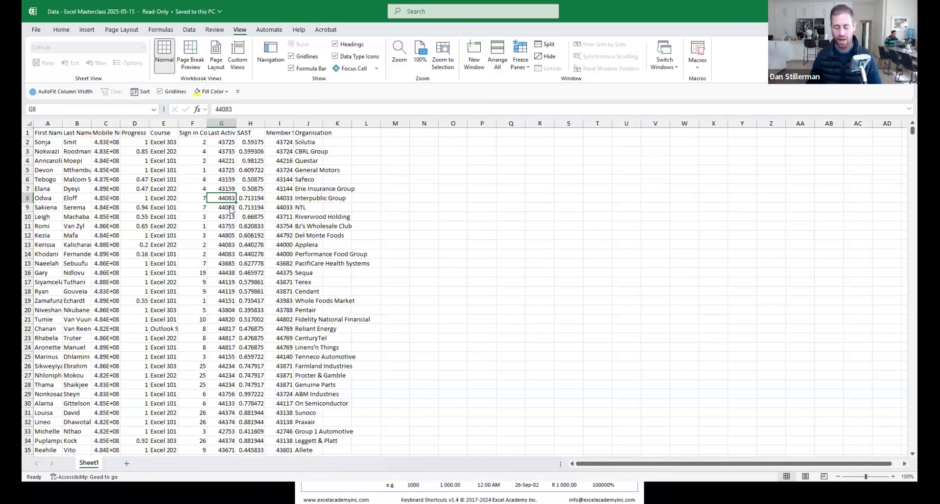
Start a Save As with F12 to store a copy of the workbook.
key("F12")
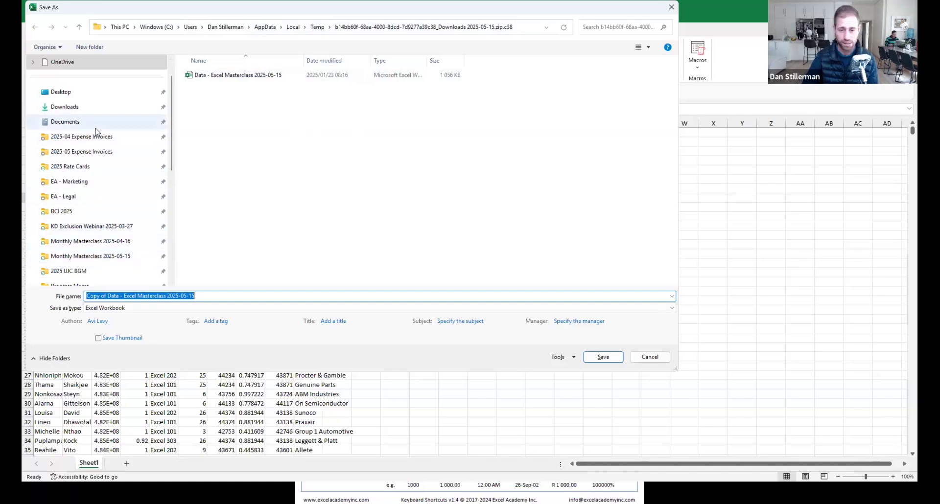
Scroll the Save As navigation pane to find the destination folder.
scroll(105, 192, "down", 1)
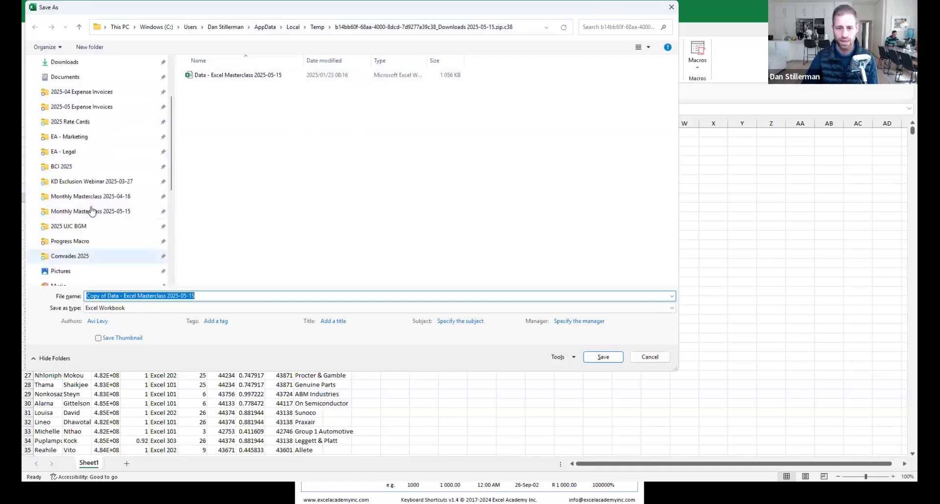
scroll(91, 211, "up", 2)
scroll(86, 226, "down", 2)
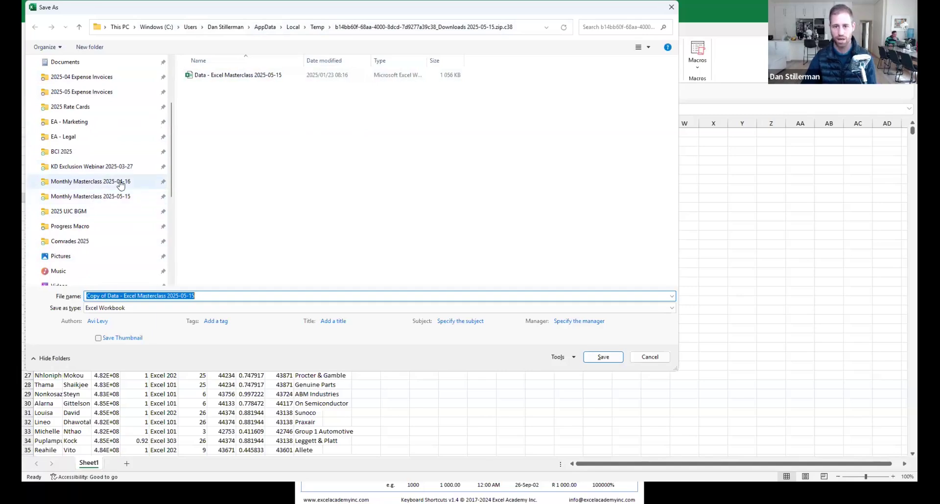
Target Monthly Masterclass 2025-05-15, drop the 'Copy of' prefix and append the author's initials.
left_click(87, 201)
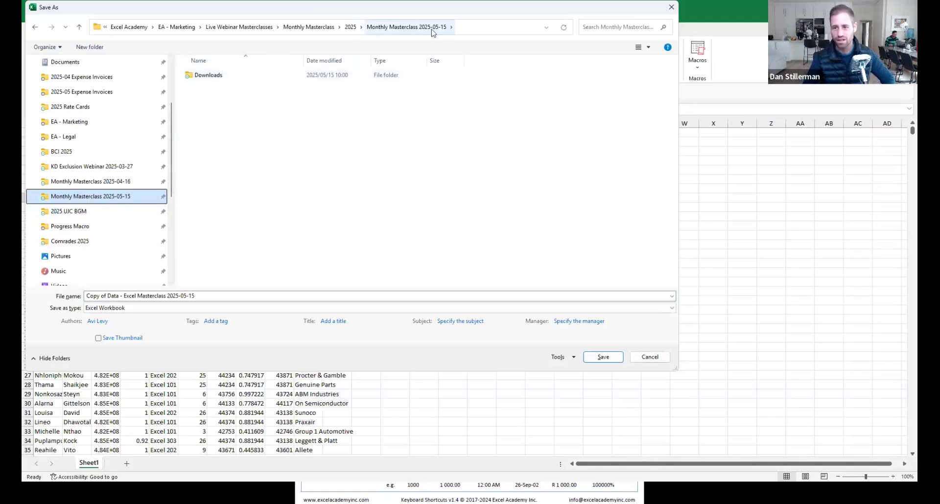
left_click(200, 114)
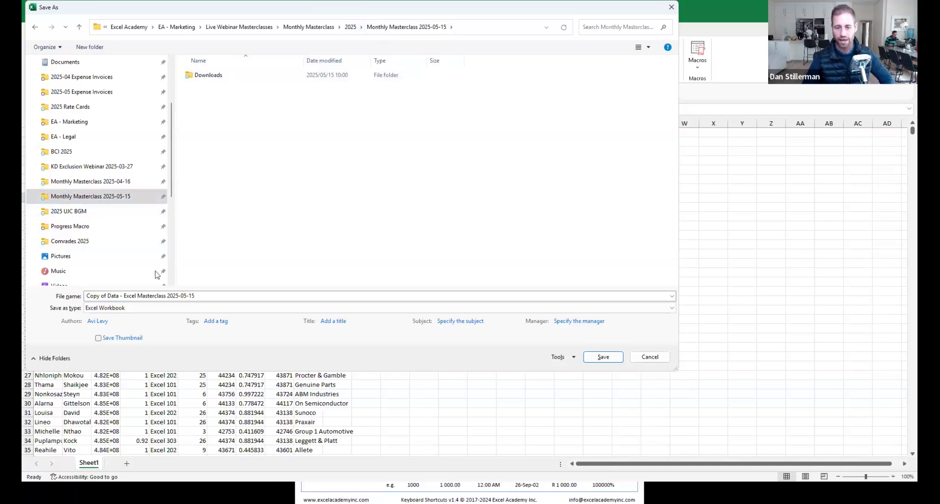
left_click(109, 297)
left_click(109, 297)
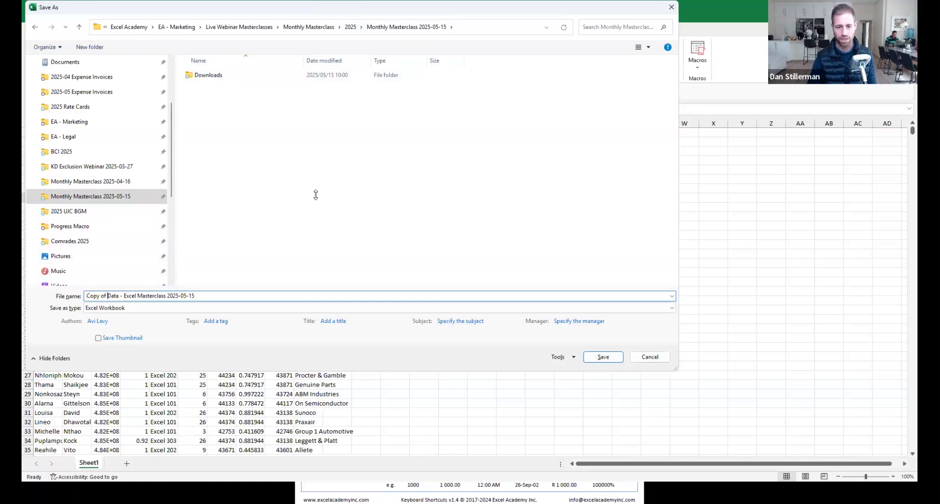
key("BackSpace")
key("BackSpace")
key("BackSpace")
key("BackSpace")
key("BackSpace")
key("BackSpace")
key("BackSpace")
key("BackSpace")
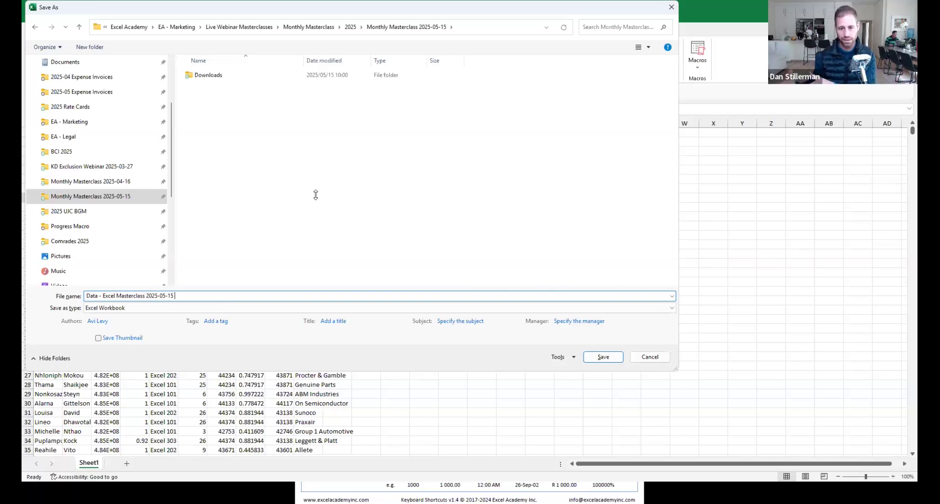
type("DS")
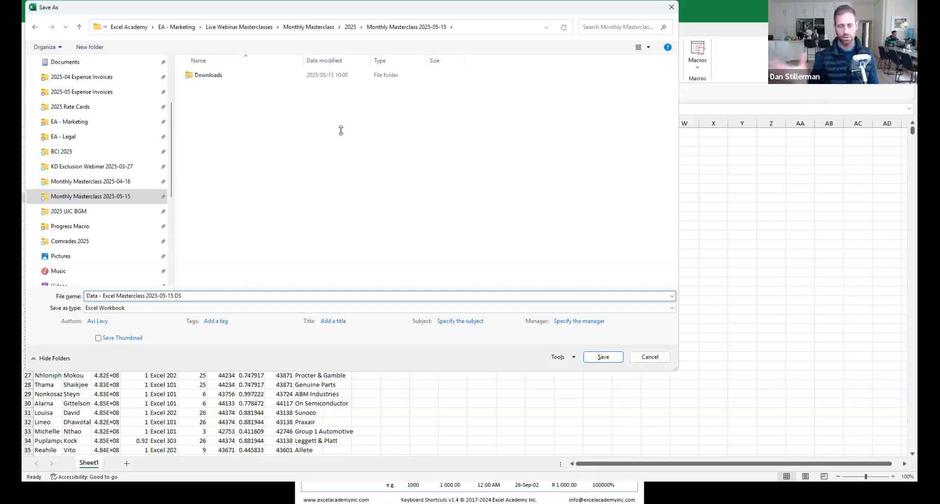
Confirm the save, storing the renamed workbook in Monthly Masterclass 2025-05-15.
key("Return")
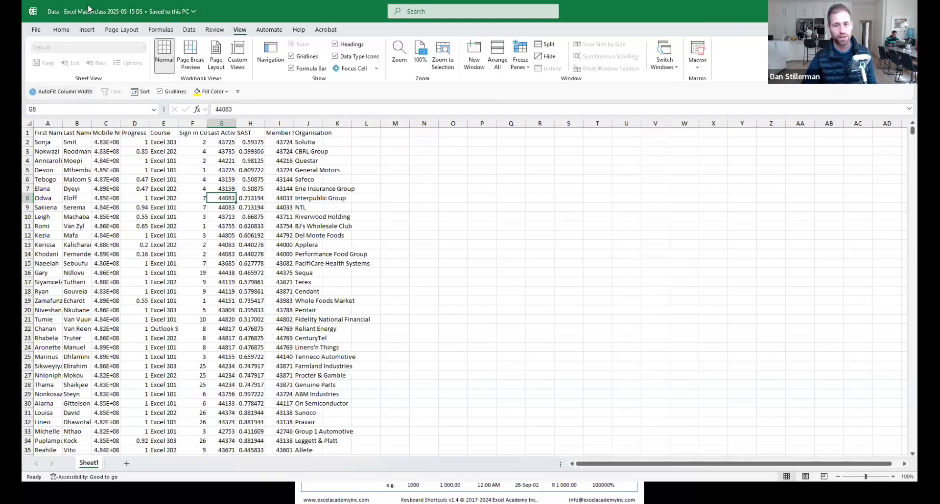
Use the toolbar's right-click options to show the Quick Access Toolbar below the ribbon.
right_click(89, 91)
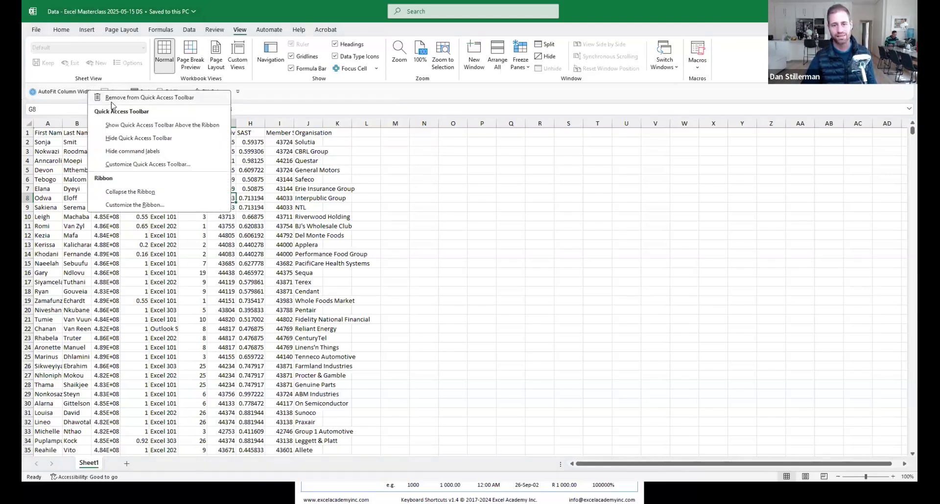
left_click(132, 125)
right_click(52, 13)
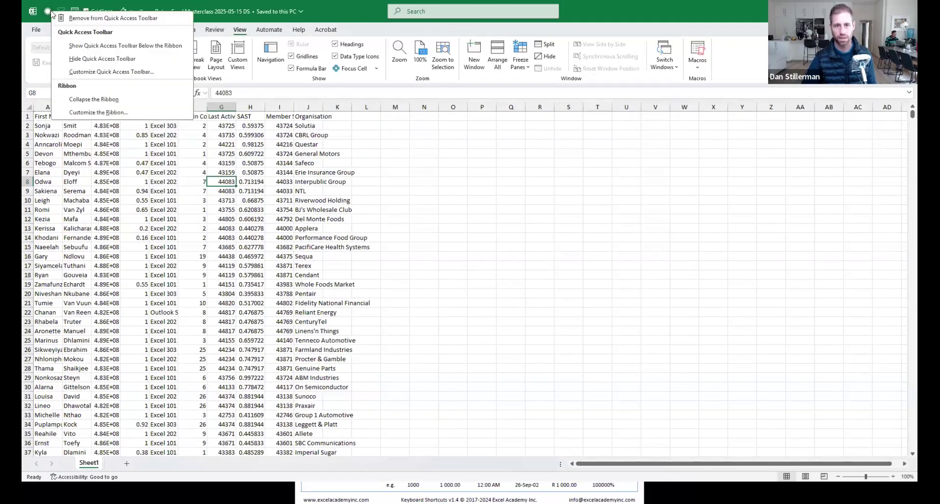
left_click(86, 45)
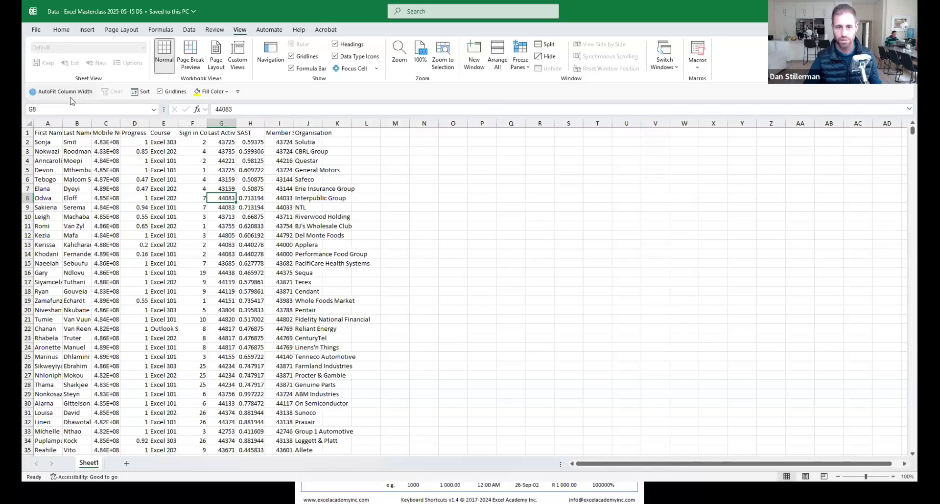
Switch to the Home tab and glance at the File start page before returning to the grid.
left_click(62, 29)
left_click(37, 31)
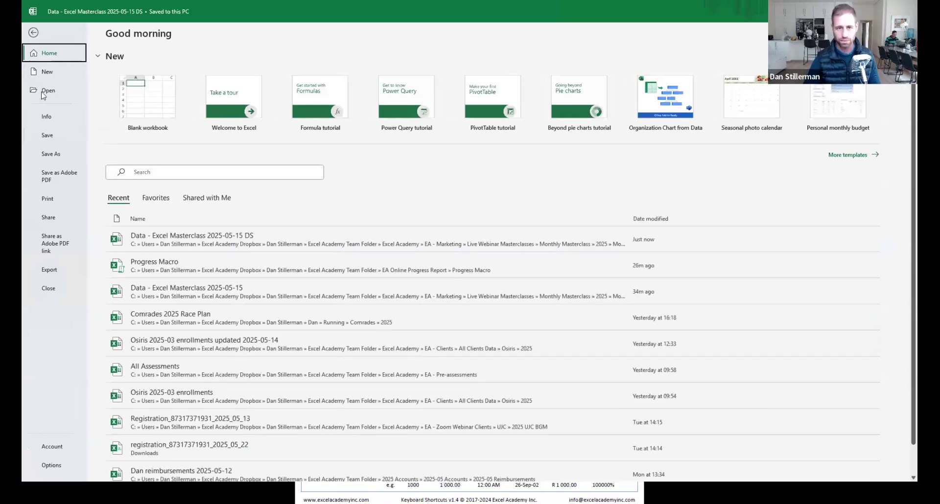
left_click(32, 35)
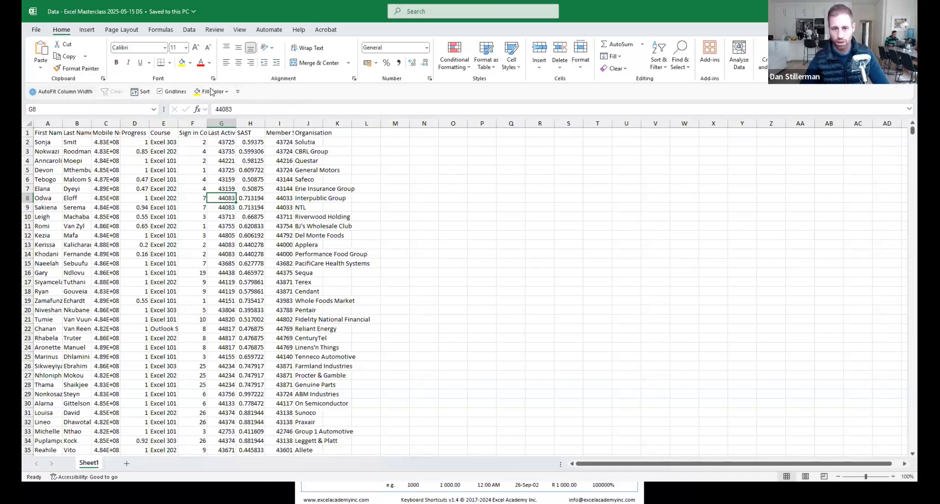
Add Wrap Text to the Quick Access Toolbar, remove it again, then select cell H5.
right_click(313, 49)
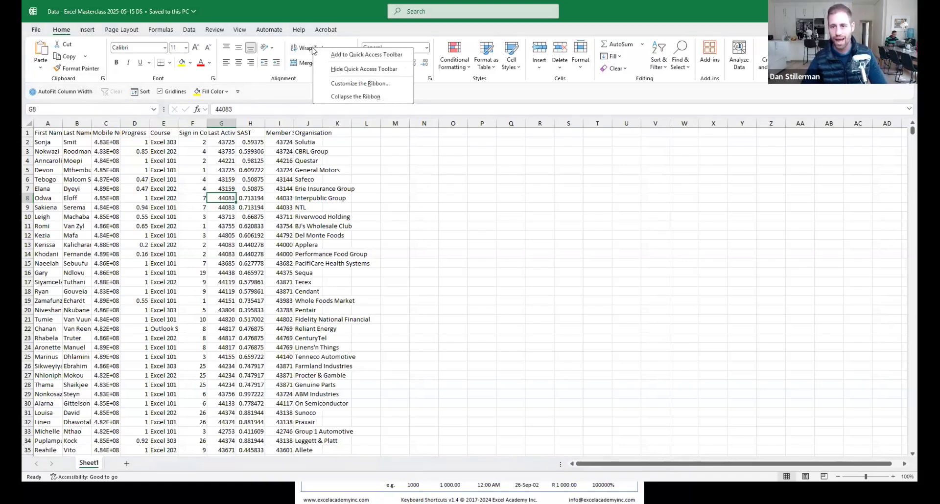
left_click(342, 55)
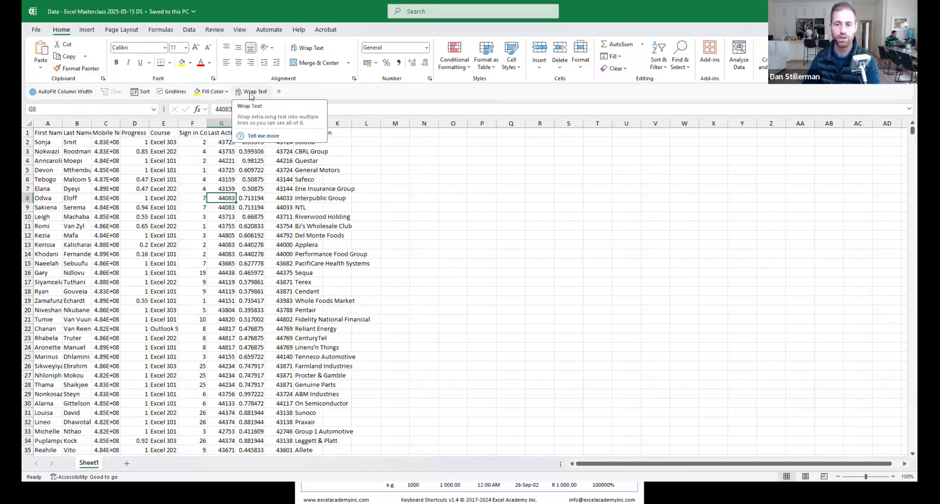
right_click(252, 95)
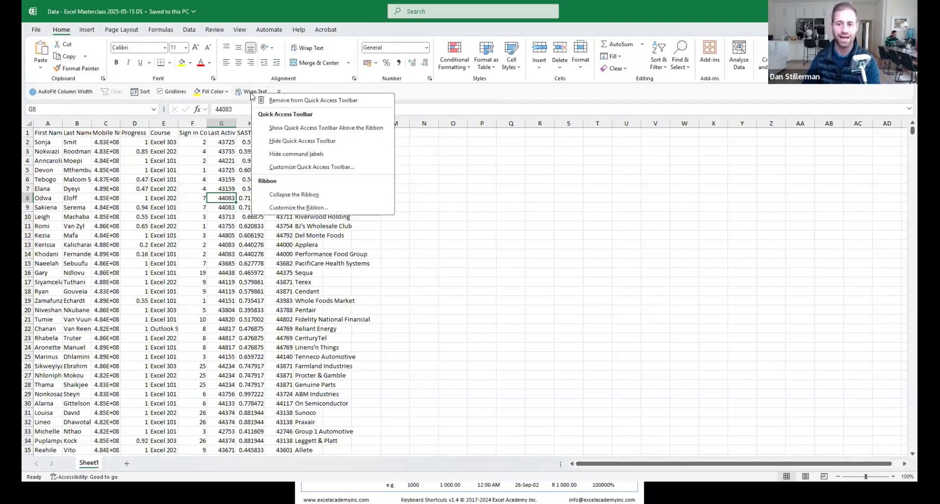
left_click(297, 101)
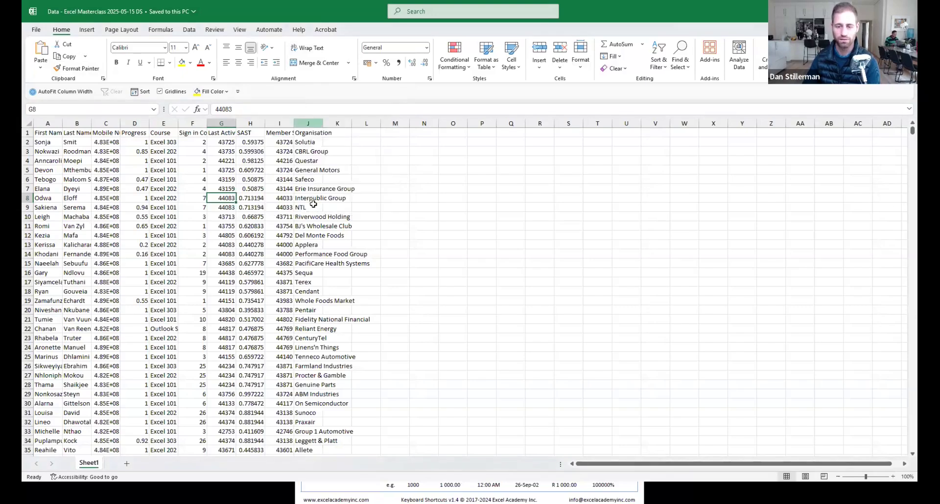
left_click(251, 170)
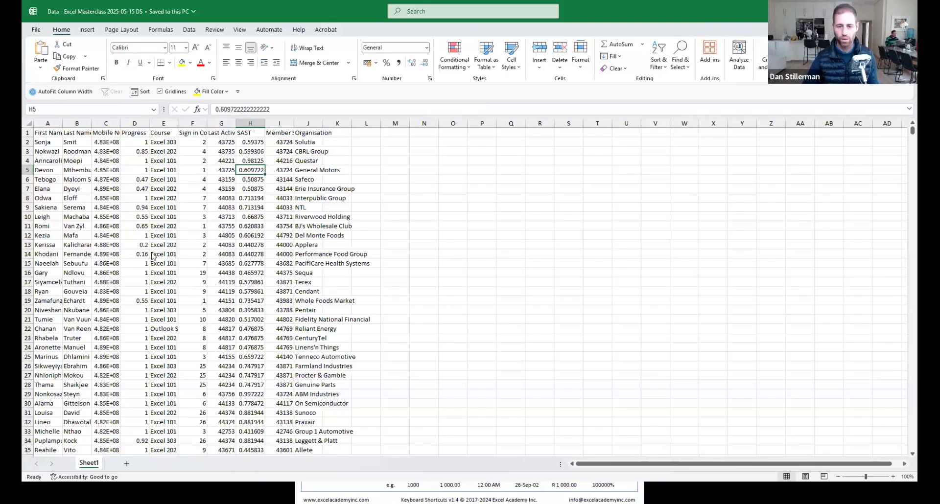
Zoom the sheet in with the status-bar plus button twice and Ctrl+scroll.
left_click(894, 477)
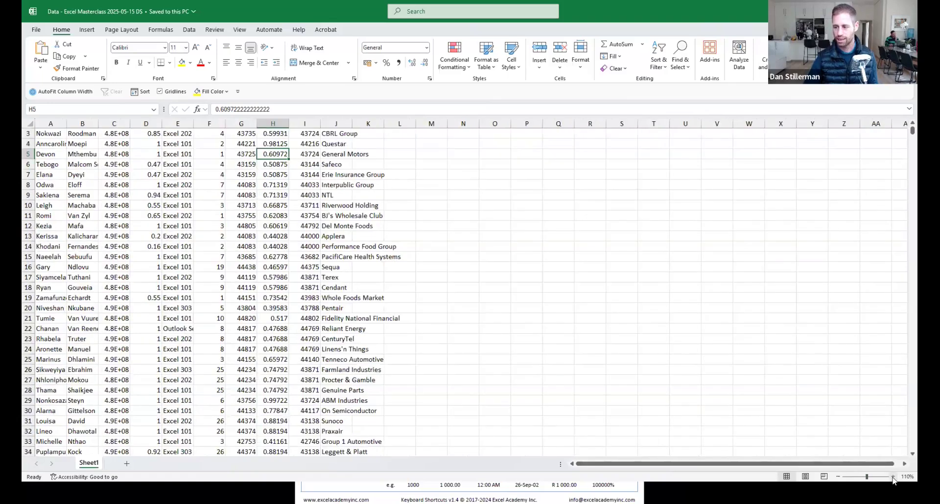
left_click(893, 477)
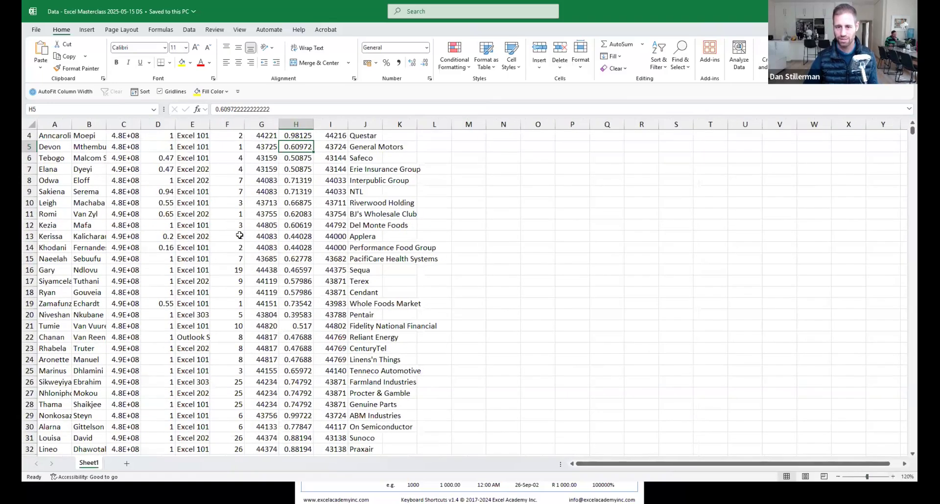
scroll(240, 235, "up", 1)
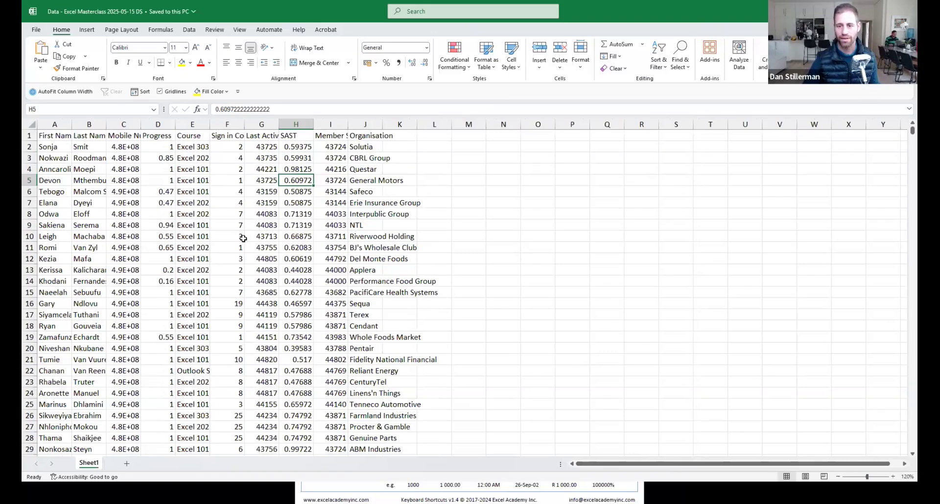
scroll(244, 238, "up", 2)
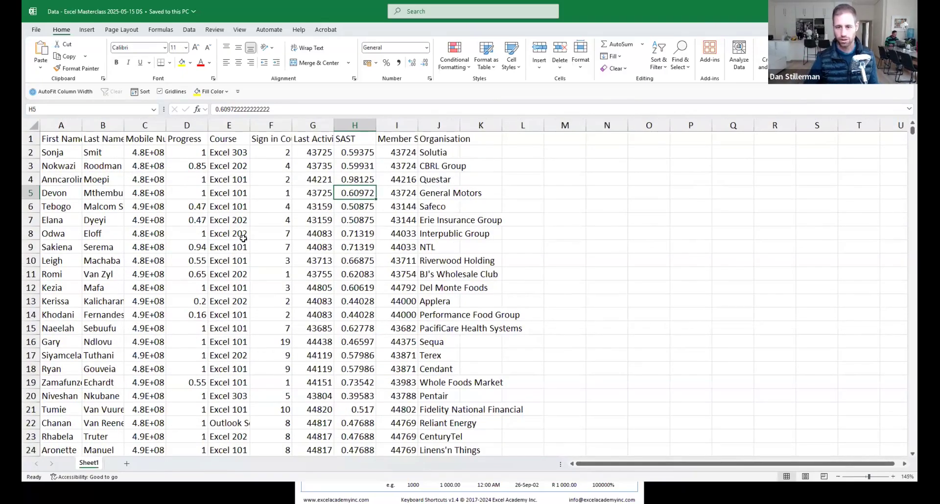
scroll(243, 239, "up", 1)
scroll(243, 239, "down", 1)
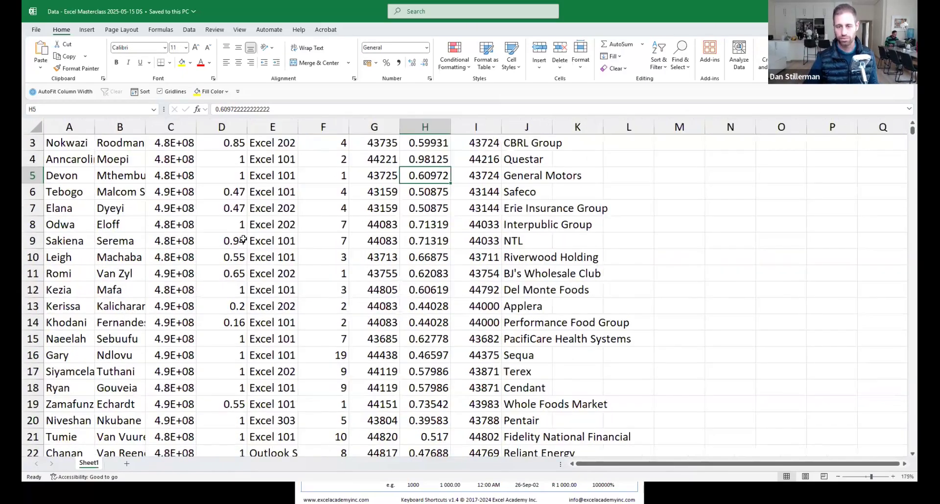
Move around the Progress and Course cells, from D4 and E7 to E11 and D2.
left_click(197, 148)
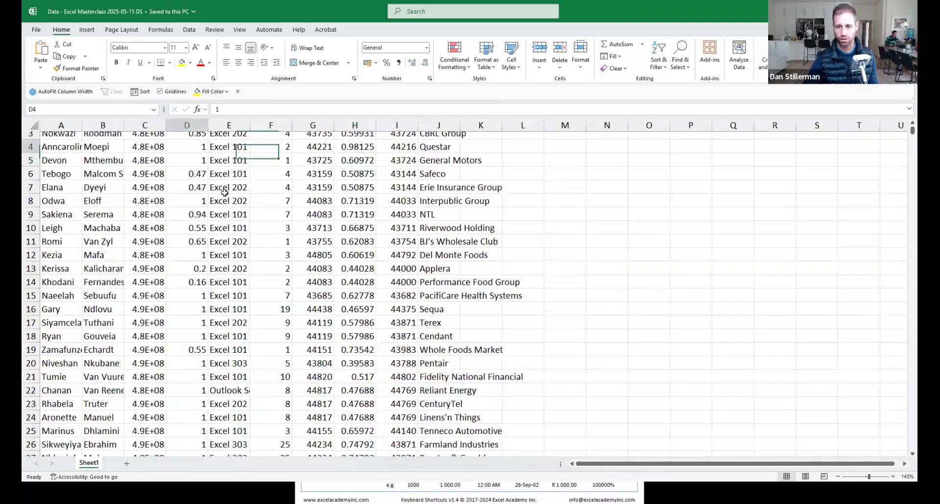
left_click(217, 187)
key("ctrl+Up")
key("Down")
key("Down")
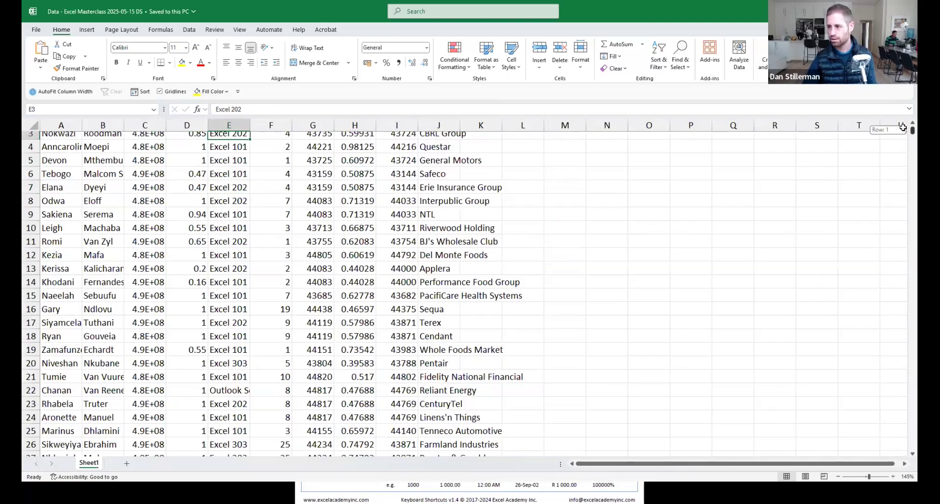
key("Right")
left_click(228, 242)
scroll(226, 235, "down", 4)
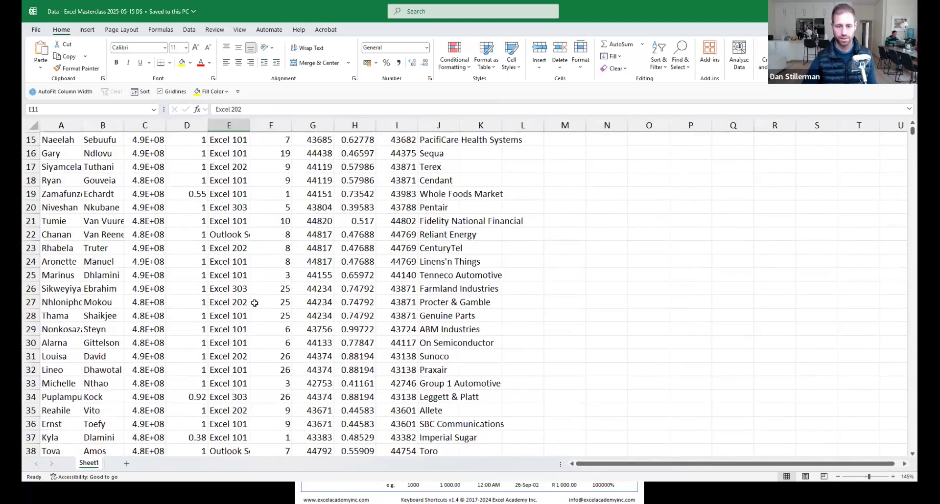
scroll(225, 215, "up", 5)
left_click(203, 153)
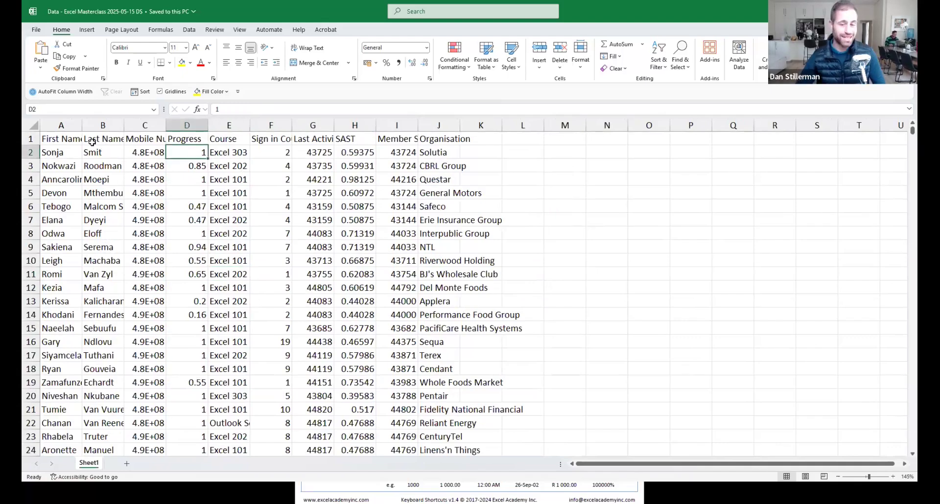
left_click(76, 141)
left_click(92, 141)
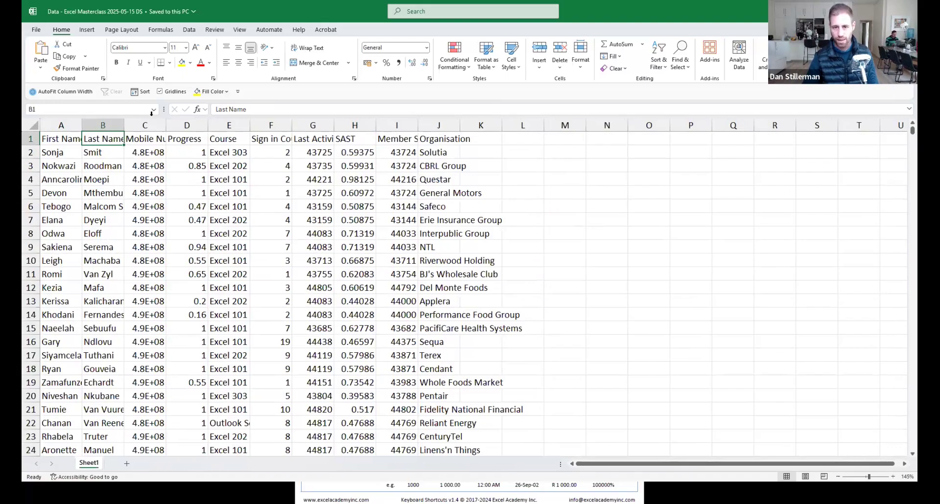
key("Right")
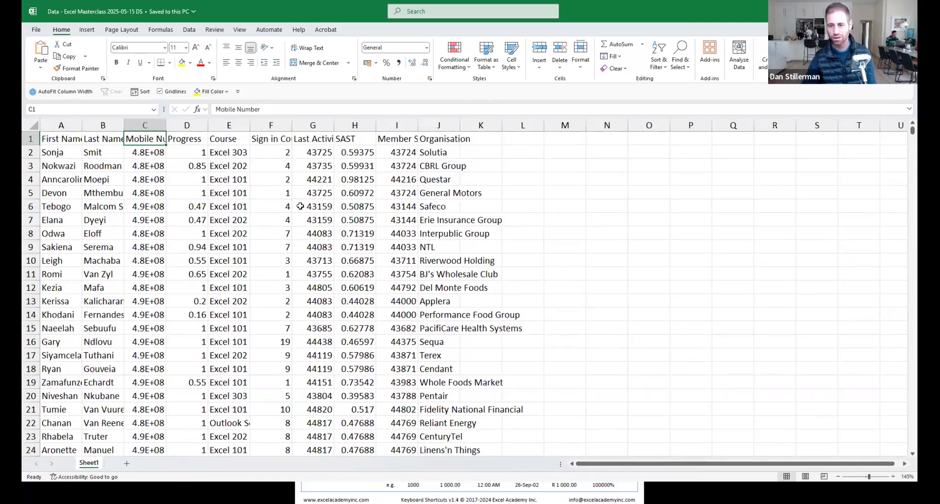
left_click(317, 189)
left_click(322, 235)
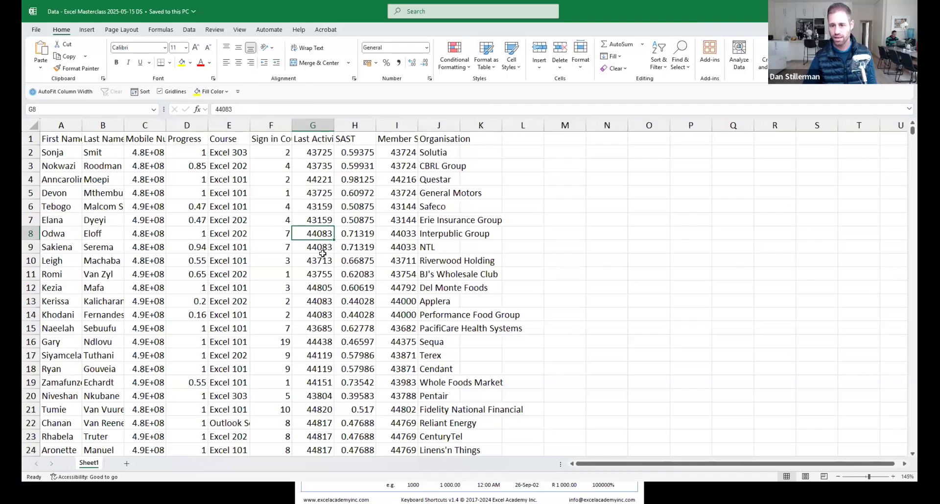
left_click_drag(318, 193, 371, 415)
left_click(356, 315)
left_click_drag(195, 187, 201, 385)
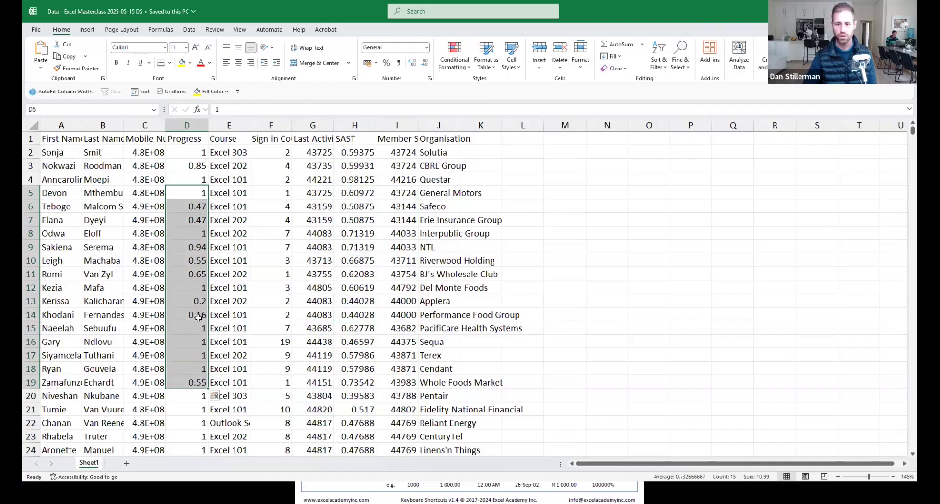
left_click(188, 142)
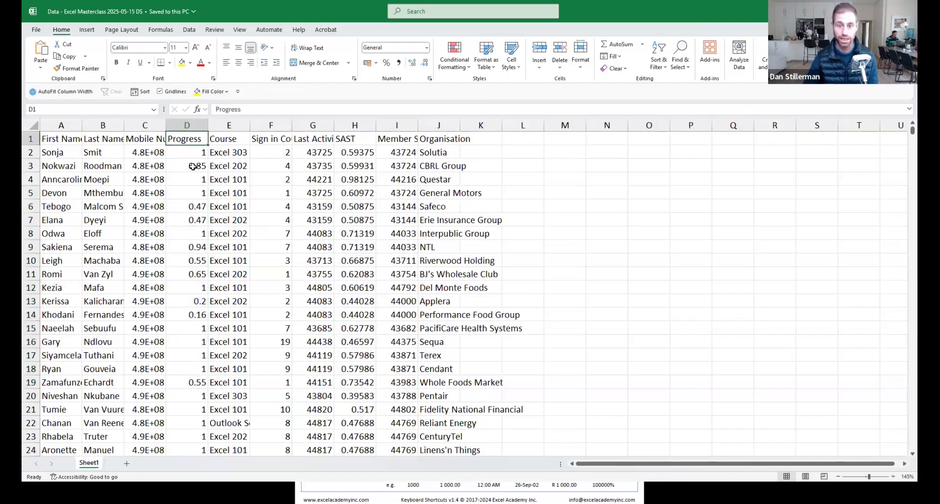
left_click(160, 178)
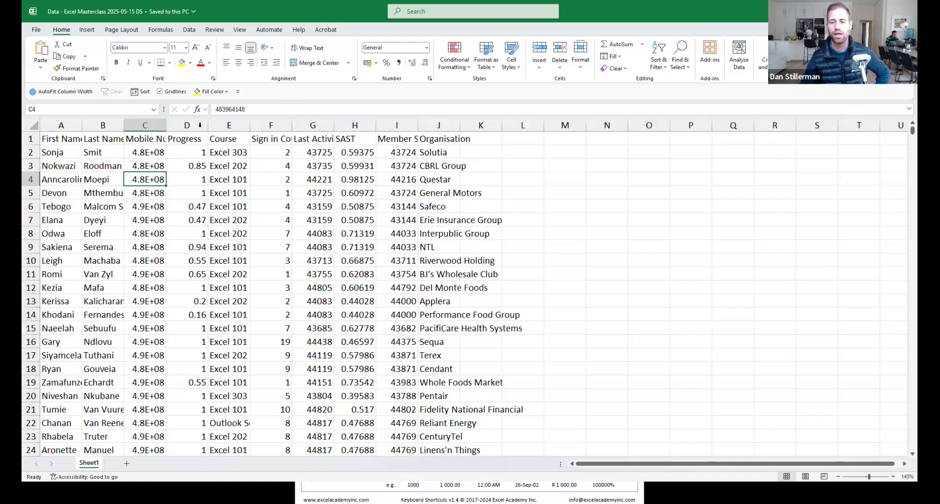
double_click(230, 108)
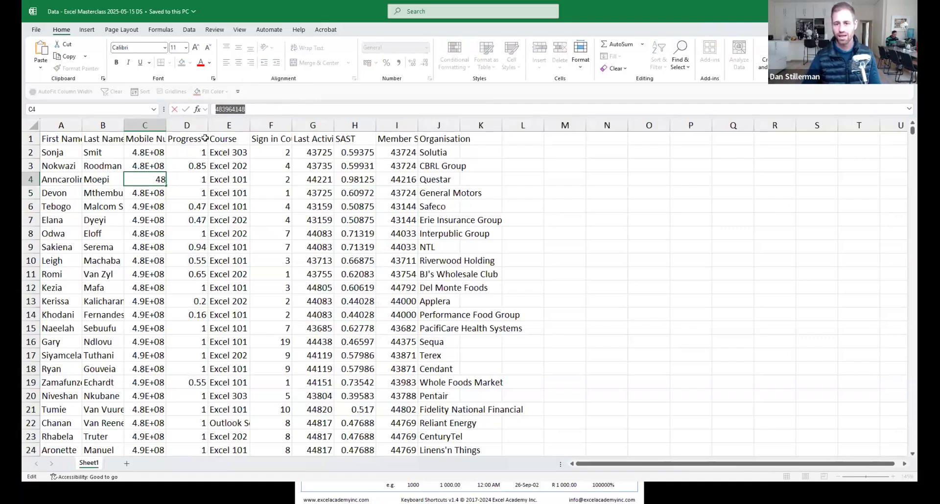
key("Escape")
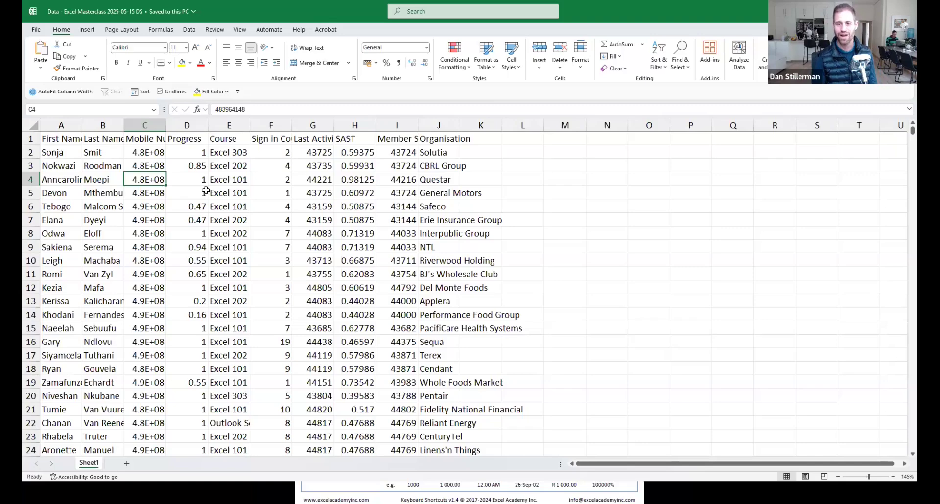
scroll(204, 265, "down", 10)
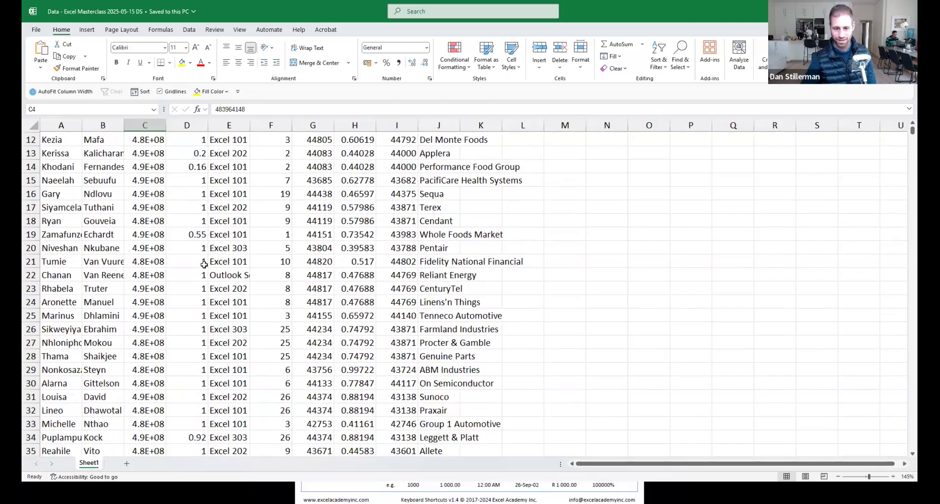
scroll(204, 266, "down", 20)
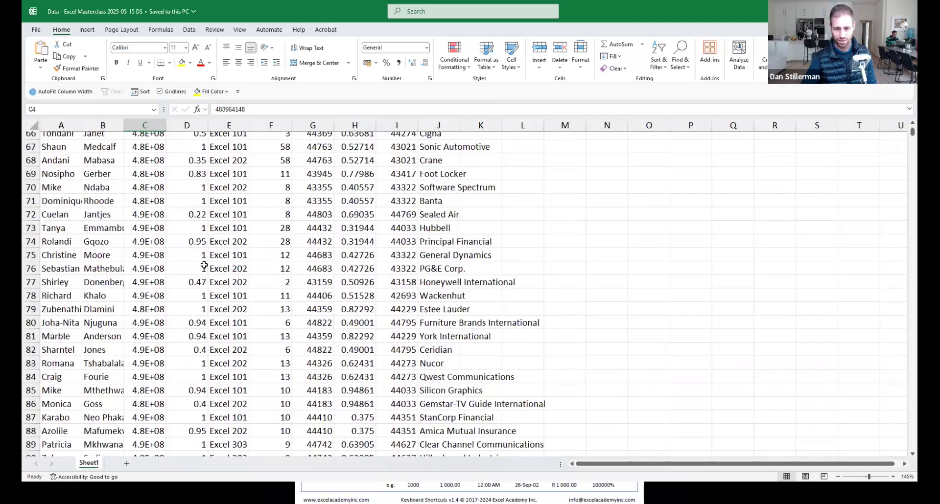
scroll(206, 264, "down", 20)
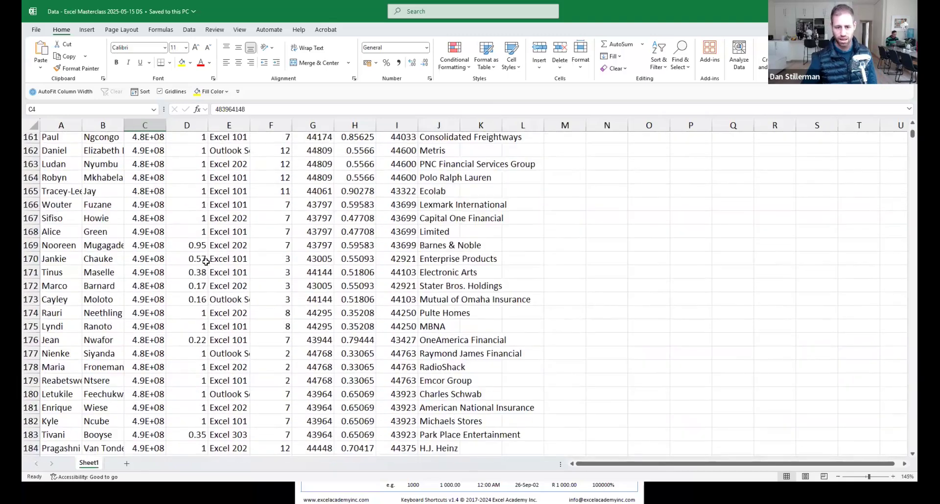
scroll(206, 263, "down", 20)
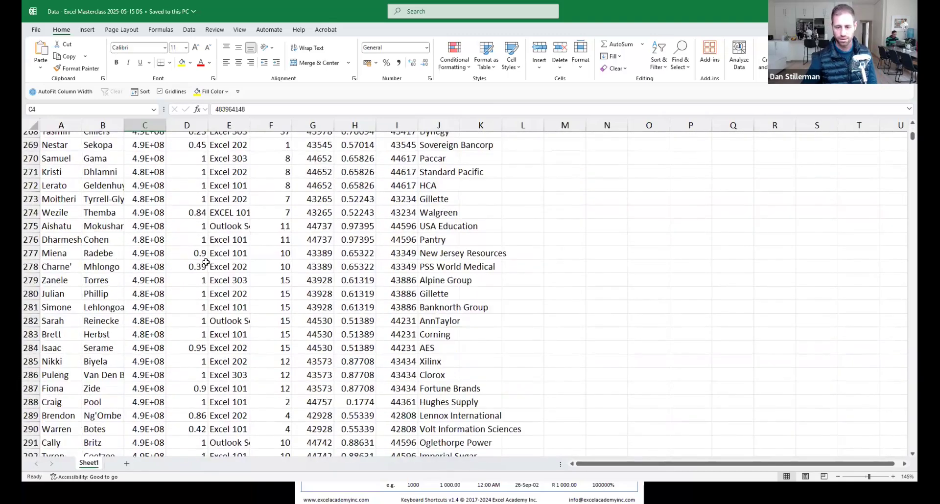
scroll(206, 262, "down", 20)
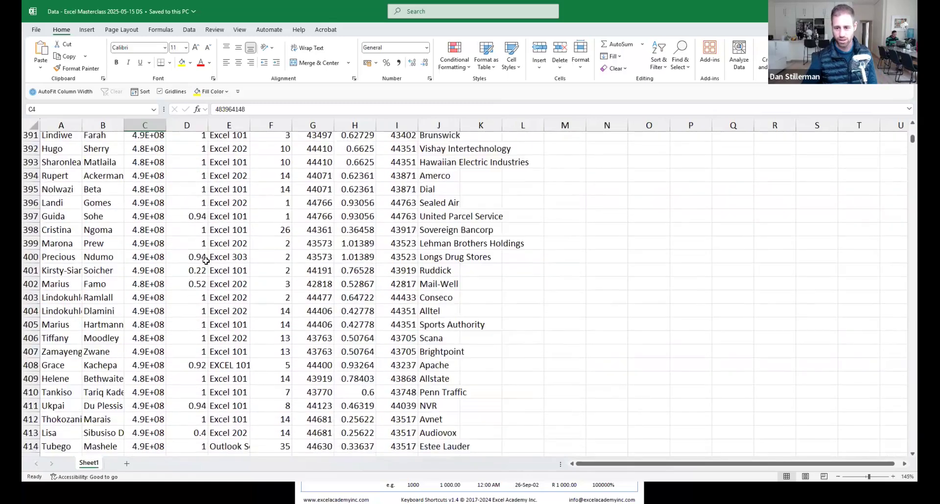
scroll(207, 259, "down", 20)
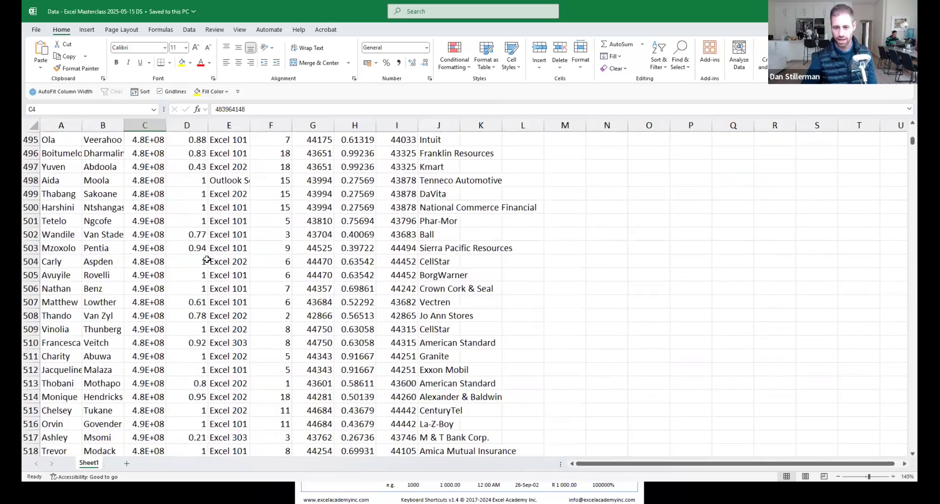
scroll(206, 260, "down", 7)
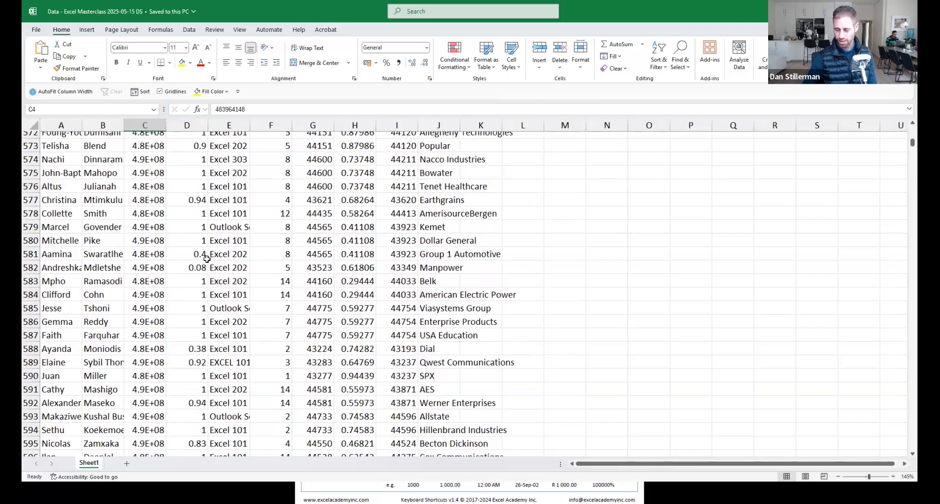
scroll(207, 260, "down", 20)
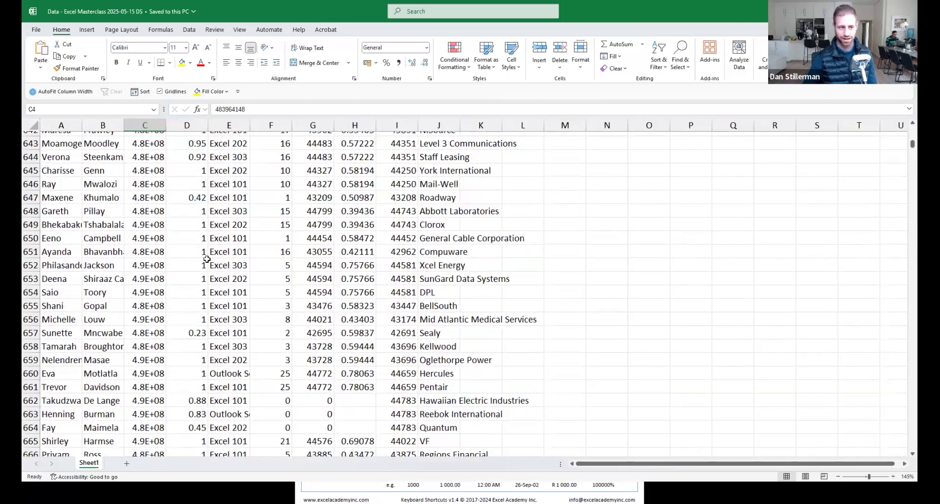
scroll(207, 260, "down", 20)
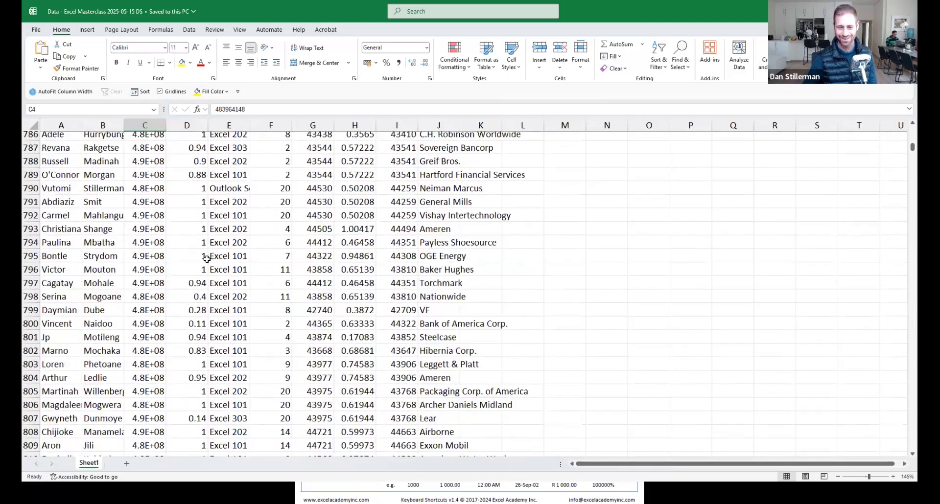
scroll(207, 260, "down", 20)
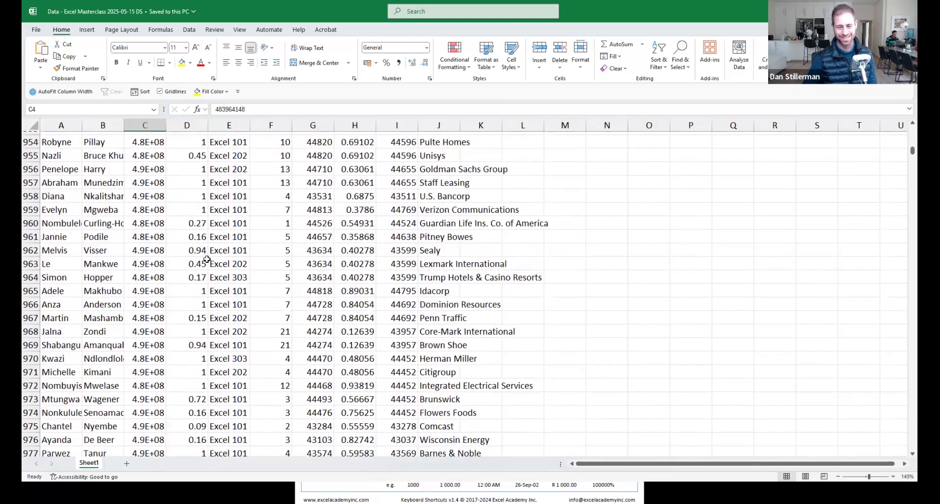
scroll(206, 259, "down", 20)
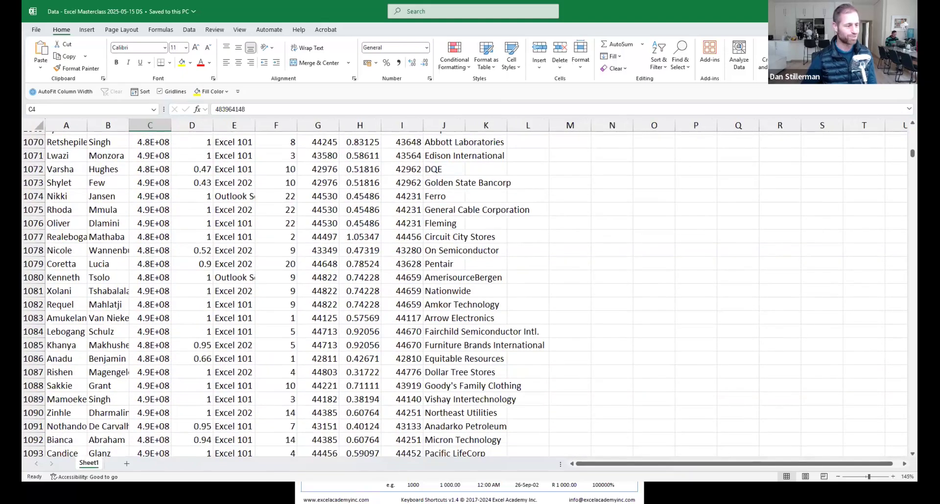
left_click(459, 30)
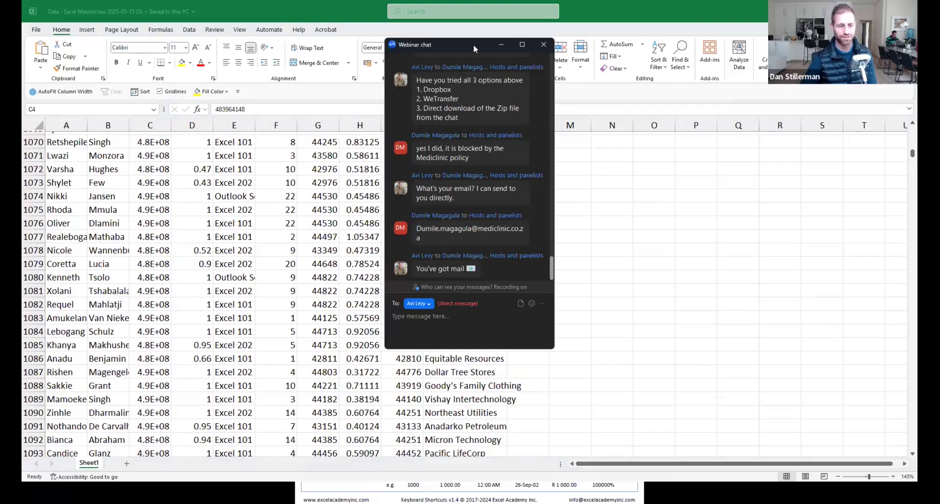
left_click_drag(474, 45, 23, 147)
left_click(407, 265)
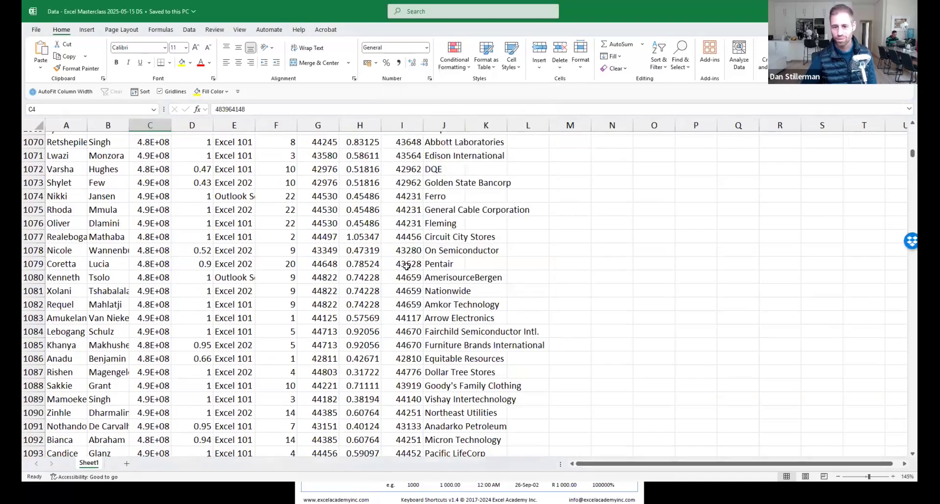
left_click(407, 265)
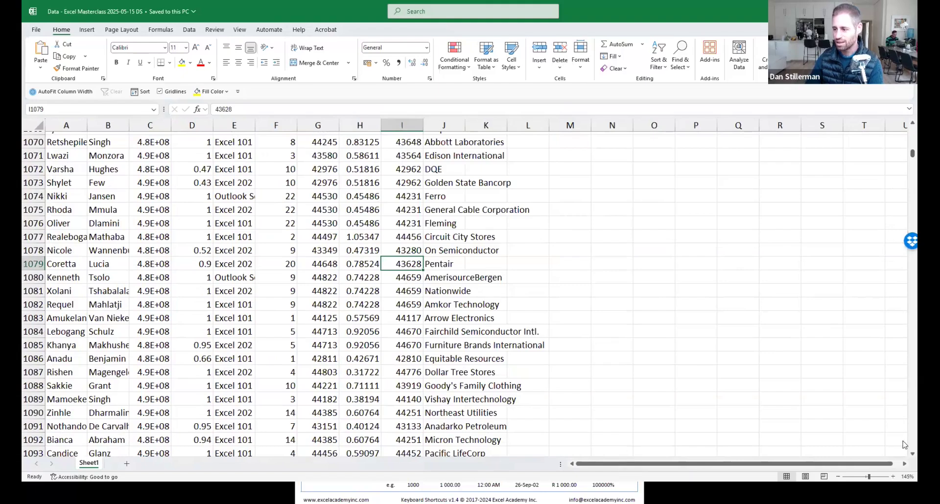
scroll(904, 451, "down", 3)
scroll(904, 458, "down", 7)
scroll(904, 458, "down", 10)
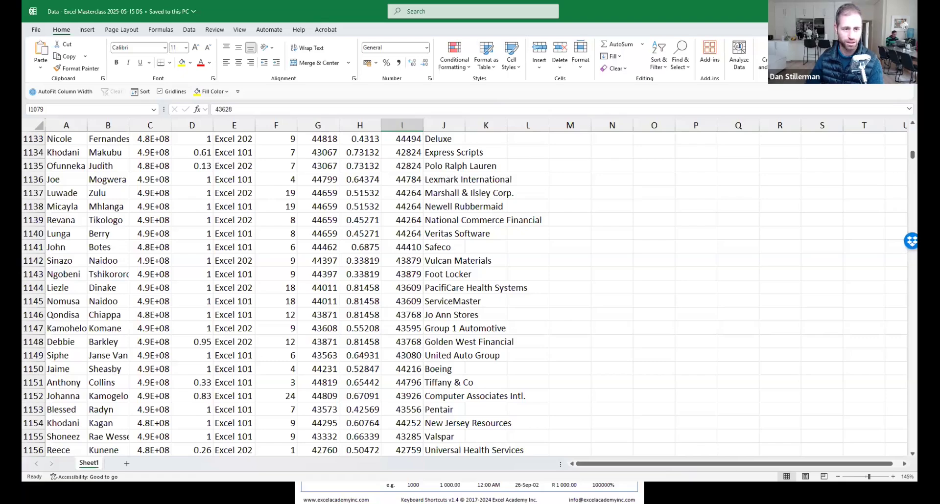
left_click(318, 232)
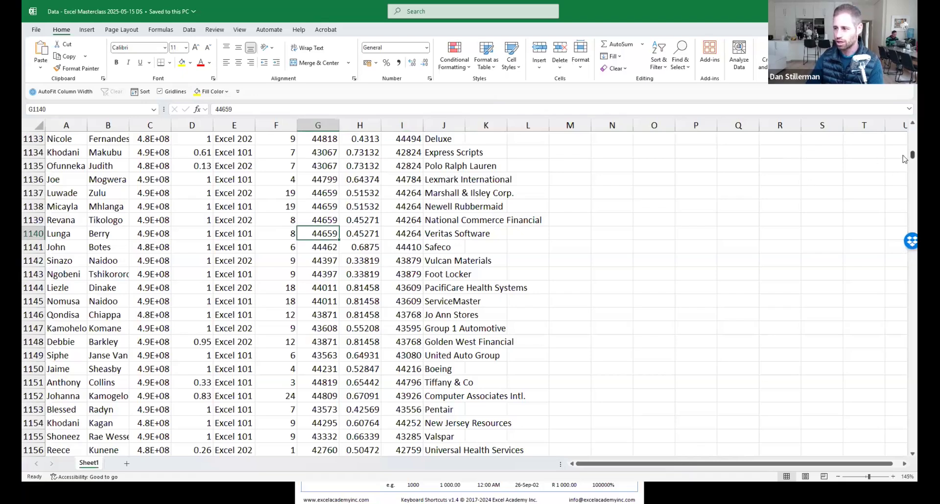
left_click_drag(904, 156, 879, 301)
left_click(272, 214)
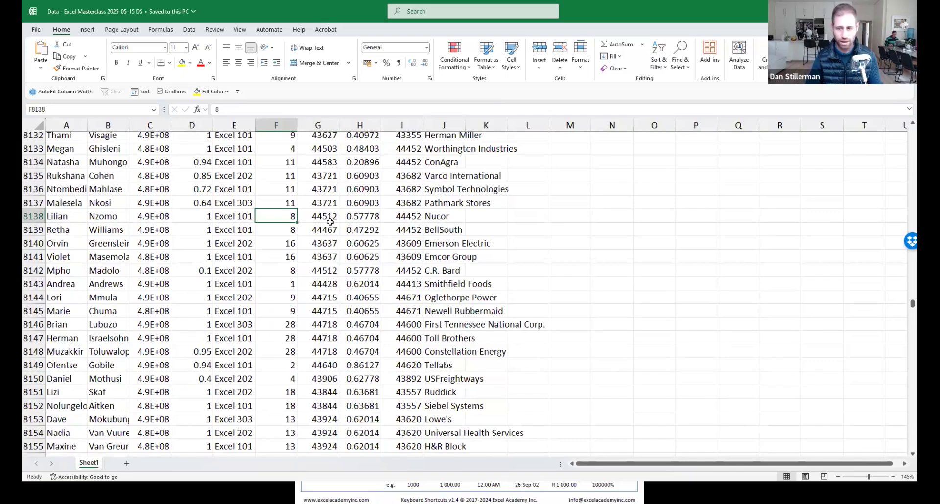
Jump between the column's header and bottom to confirm the data ends at row 14839.
key("ctrl+Down")
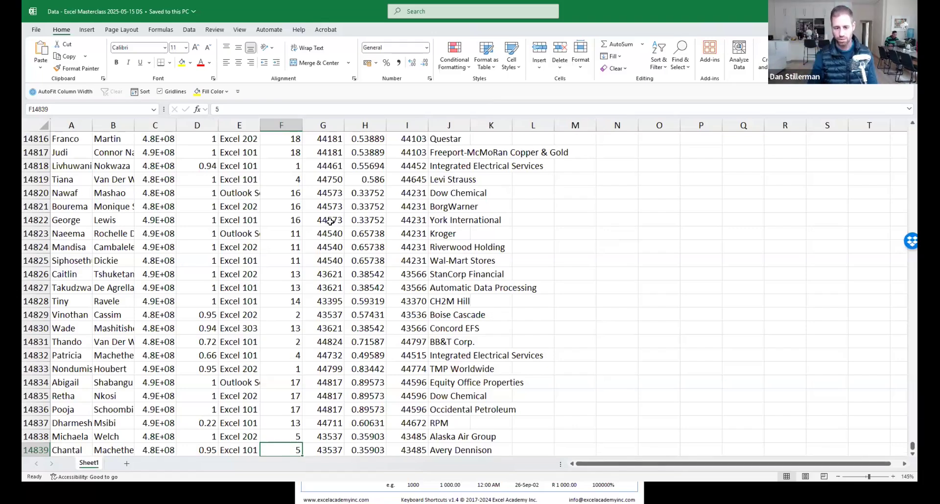
key("Down")
key("Down")
key("Down")
key("Down")
key("Down")
key("Down")
key("Down")
key("Up")
key("Up")
key("Up")
key("Up")
key("Up")
key("Up")
key("Up")
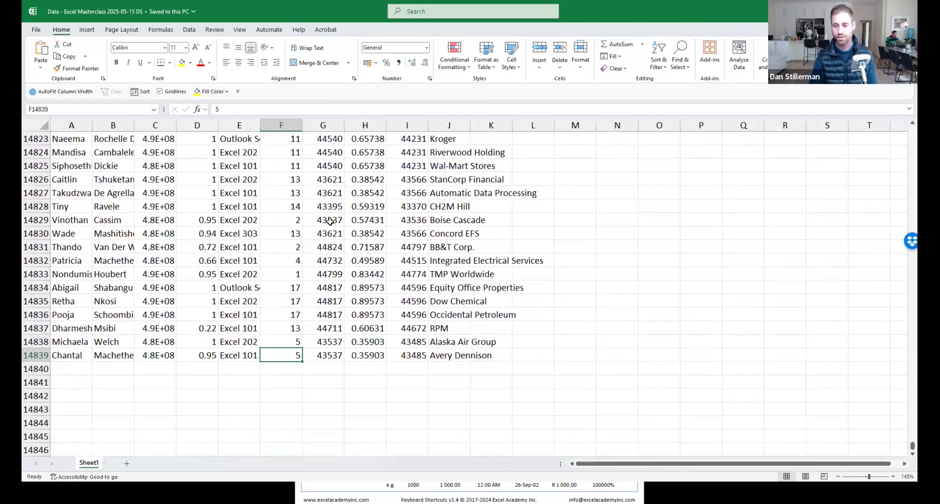
key("ctrl+Up")
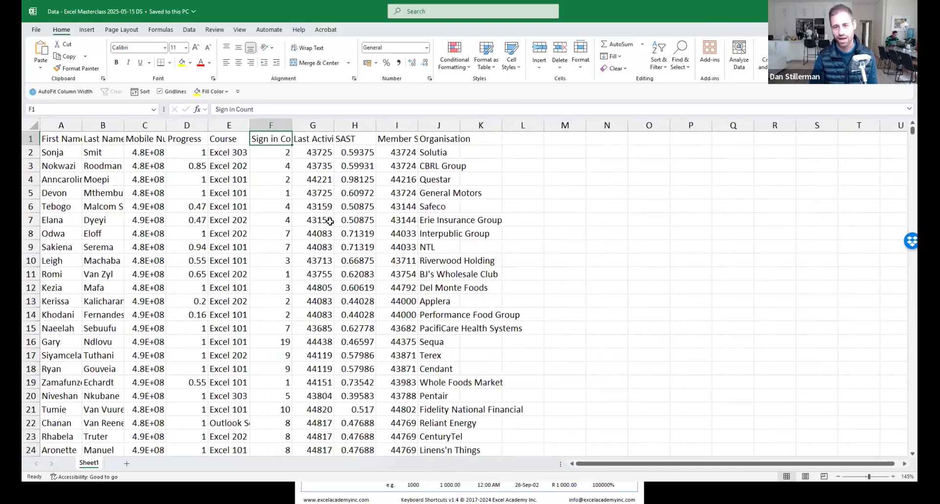
key("Down")
key("Down")
key("Down")
key("Down")
key("Down")
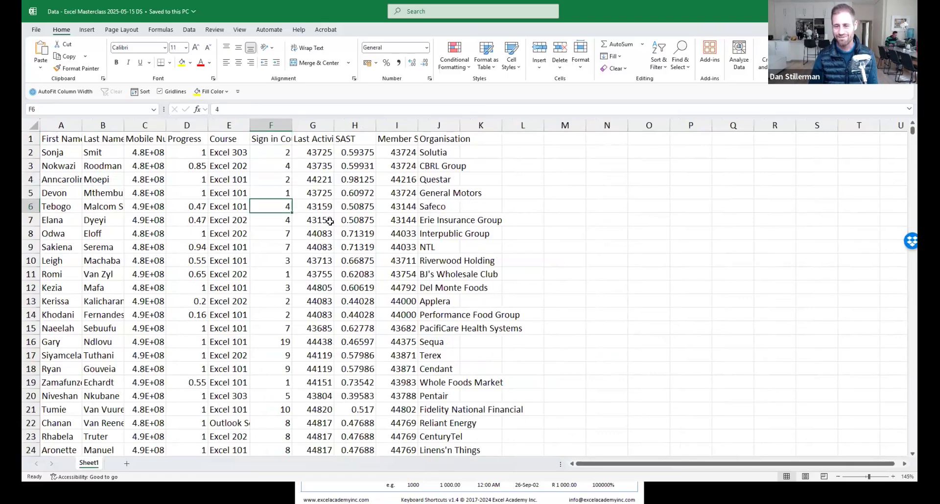
key("ctrl+Down")
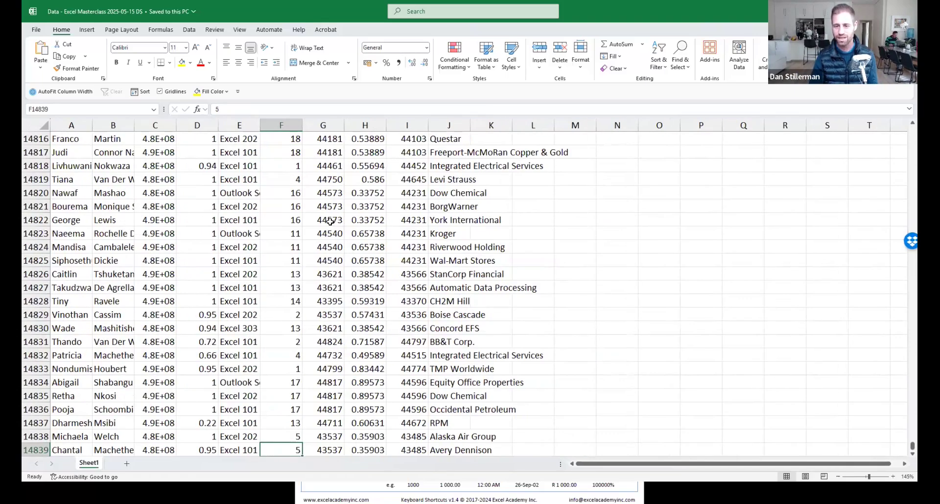
key("ctrl+Up")
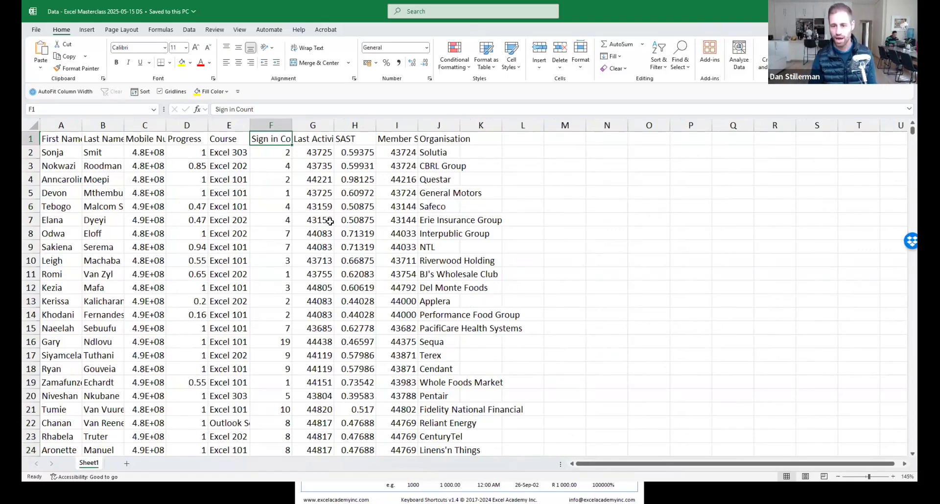
Check the first and last columns of row 14839, then switch to the Excel Academy shortcut PDF.
key("ctrl+Down")
key("ctrl+Left")
key("ctrl+Right")
key("ctrl+Left")
key("ctrl+Right")
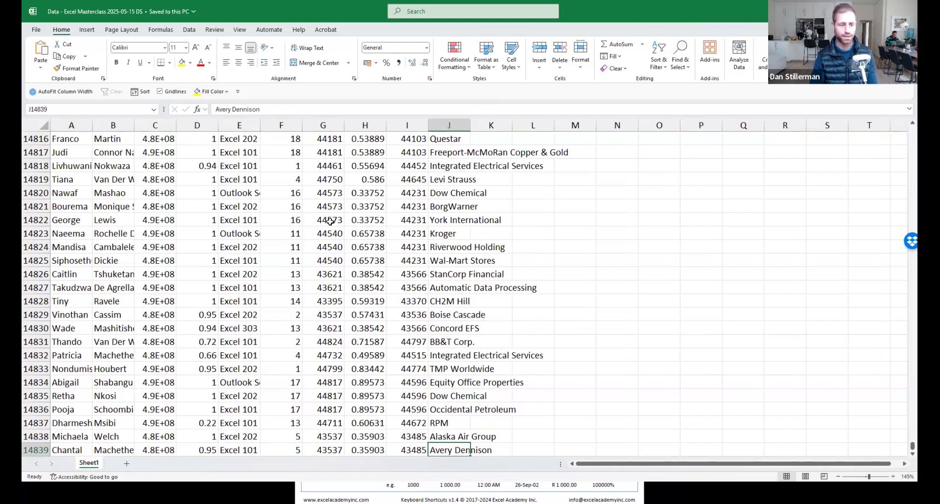
key("alt+Tab")
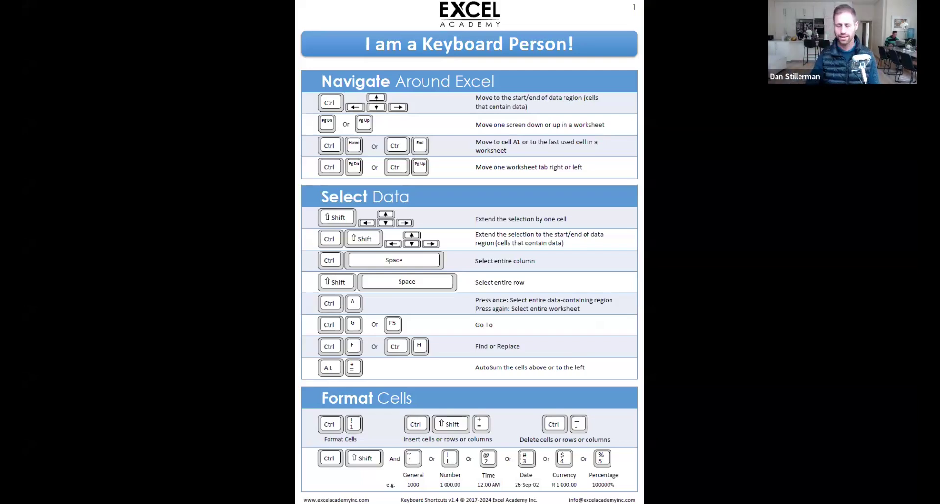
View page 2 of the shortcut sheet, scroll back to page 1, then return to Excel.
key("Page_Down")
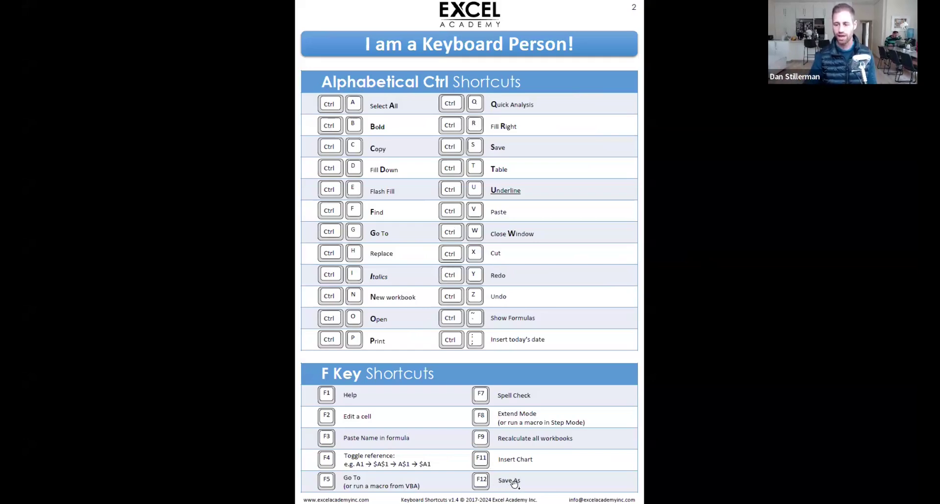
scroll(569, 482, "up", 1)
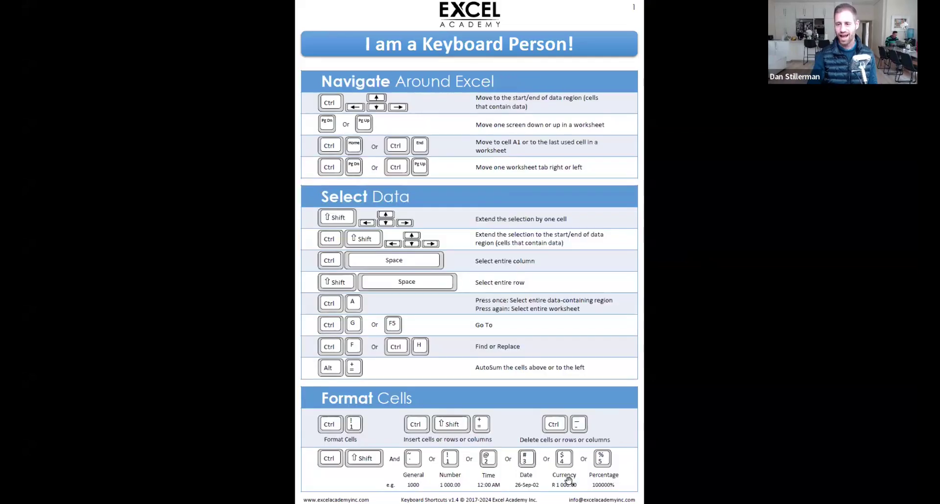
key("alt+Tab")
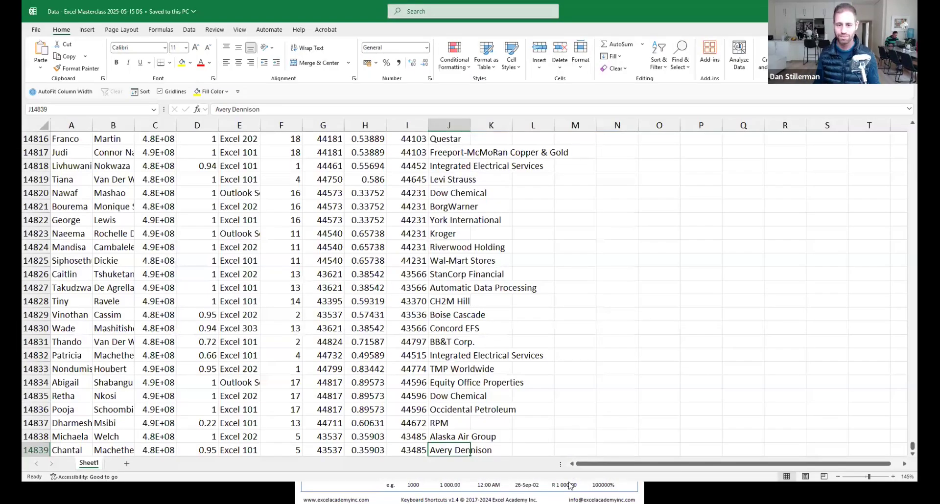
left_click(322, 208)
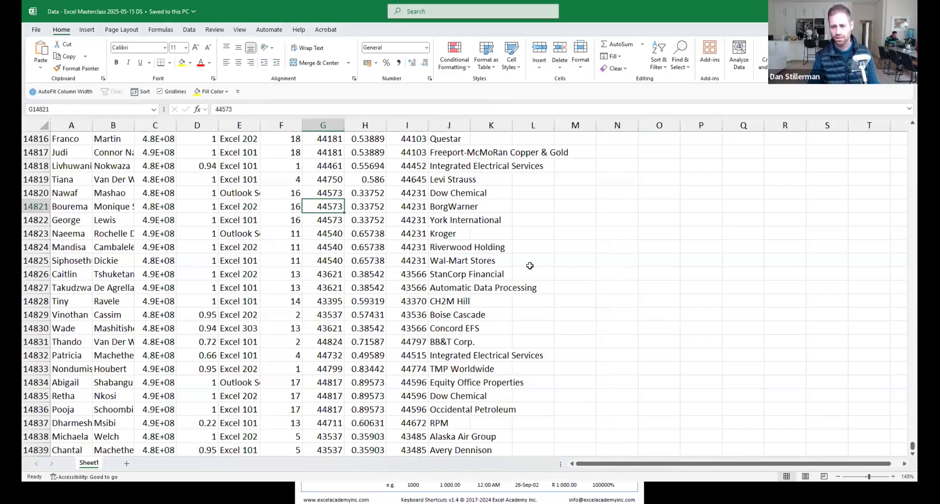
key("ctrl+shift+Down")
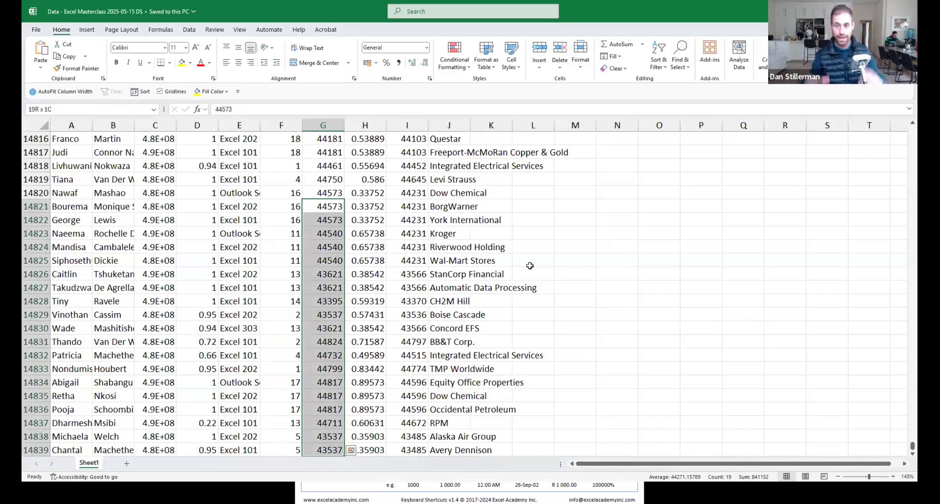
key("Down")
key("shift+Down")
key("shift+Down")
key("shift+Down")
key("shift+Down")
key("shift+Down")
key("shift+Down")
key("shift+Down")
key("shift+Down")
key("shift+Right")
key("shift+Right")
key("shift+Right")
key("shift+Right")
key("shift+Right")
key("shift+Right")
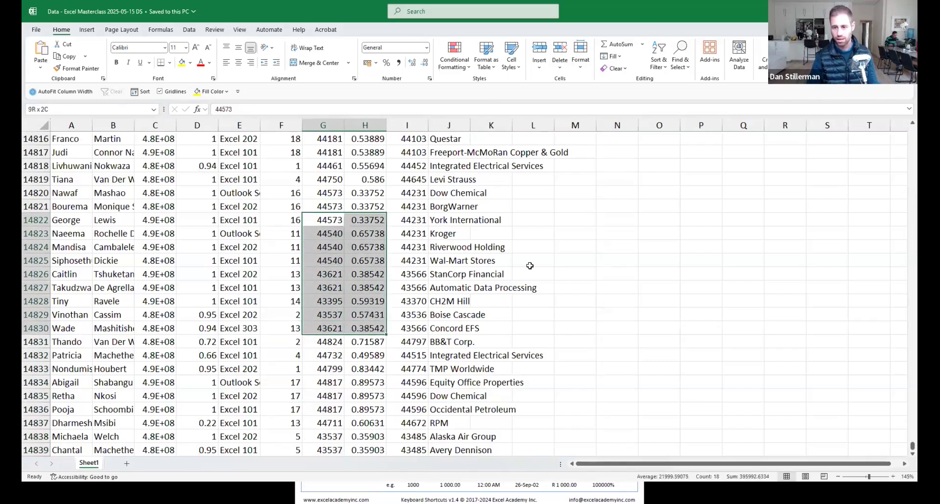
key("shift+Left")
key("shift+Left")
key("shift+Left")
key("shift+Left")
key("shift+Left")
key("shift+Left")
key("shift+Left")
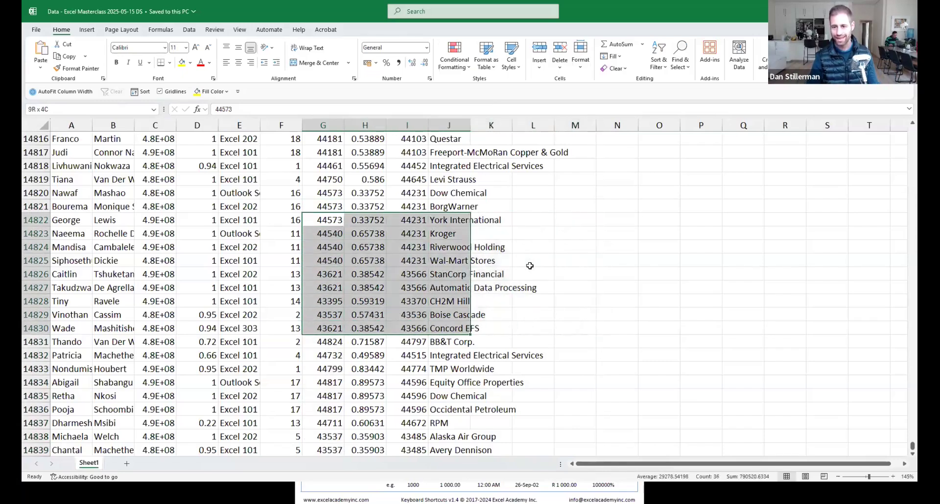
key("shift+Left")
key("shift+Right")
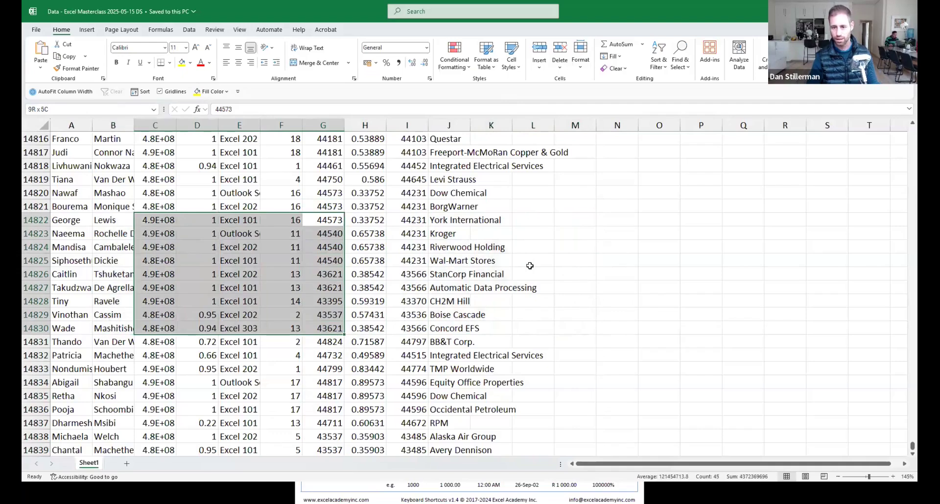
key("shift+Right")
key("shift+Right")
key("shift+Right")
key("shift+Up")
key("shift+Up")
key("shift+Up")
key("shift+Up")
left_click_drag(204, 202, 327, 303)
left_click(291, 222)
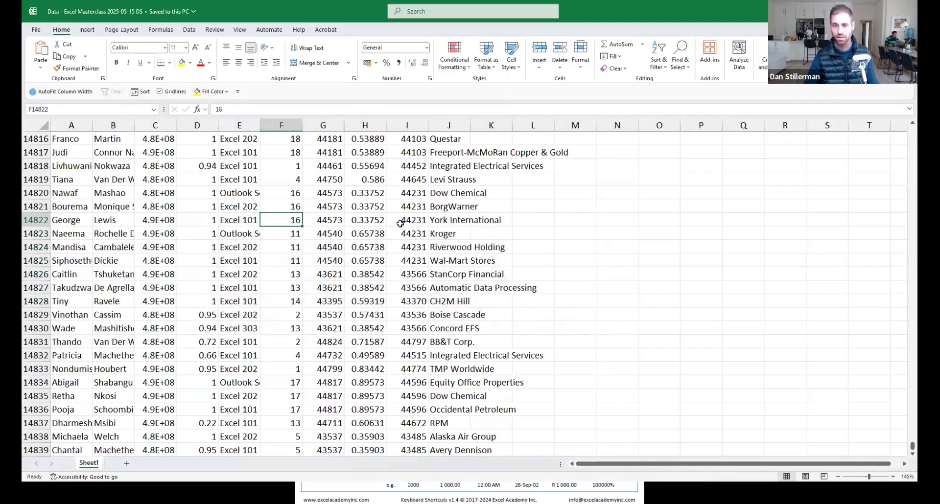
key("shift+Right")
key("shift+Right")
key("shift+Down")
key("shift+Down")
key("shift+Down")
key("shift+Down")
key("shift+Down")
key("shift+Down")
key("shift+Down")
key("shift+Down")
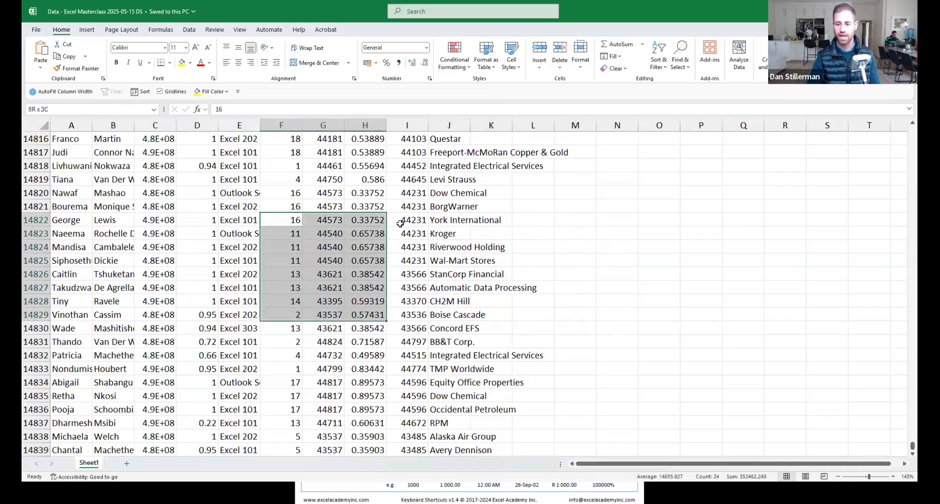
key("Down")
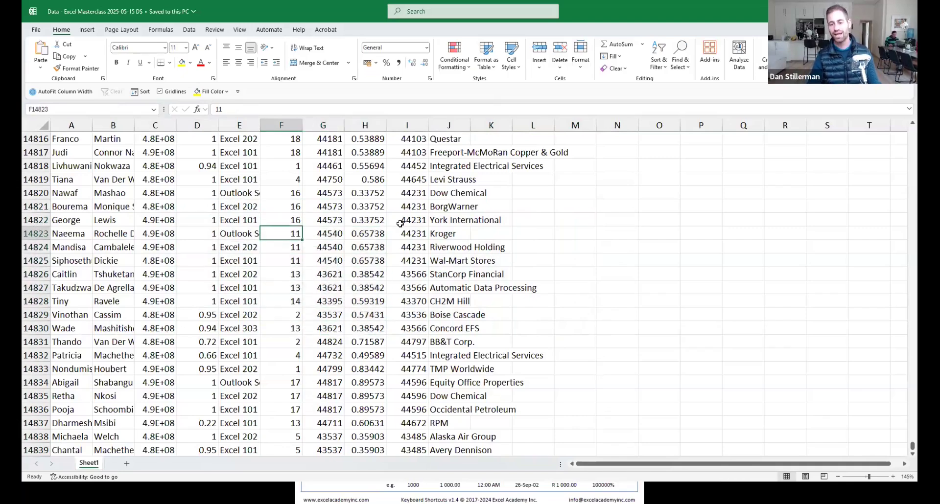
key("shift+Right")
key("shift+Right")
key("ctrl+shift+Down")
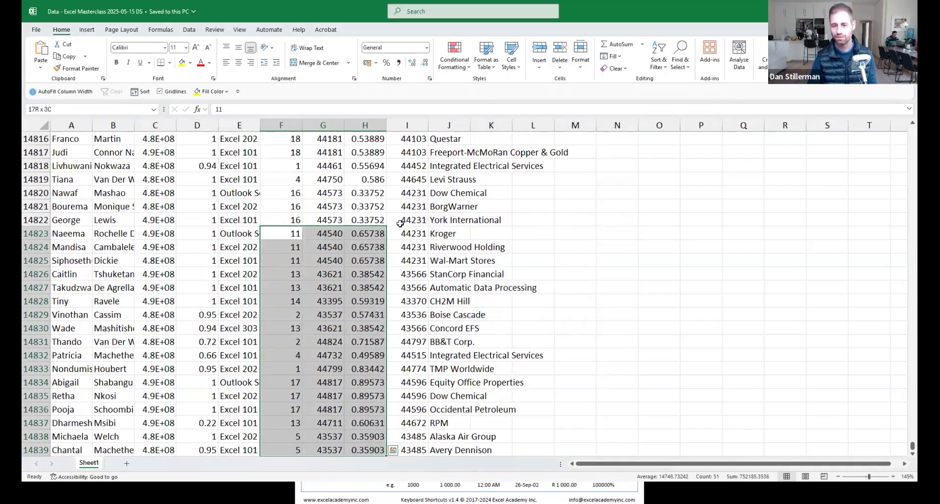
key("Up")
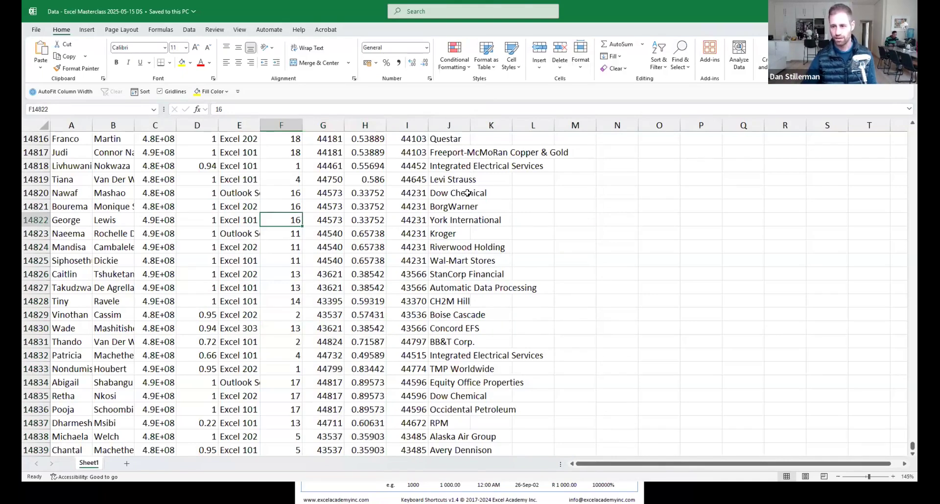
scroll(467, 193, "up", 2)
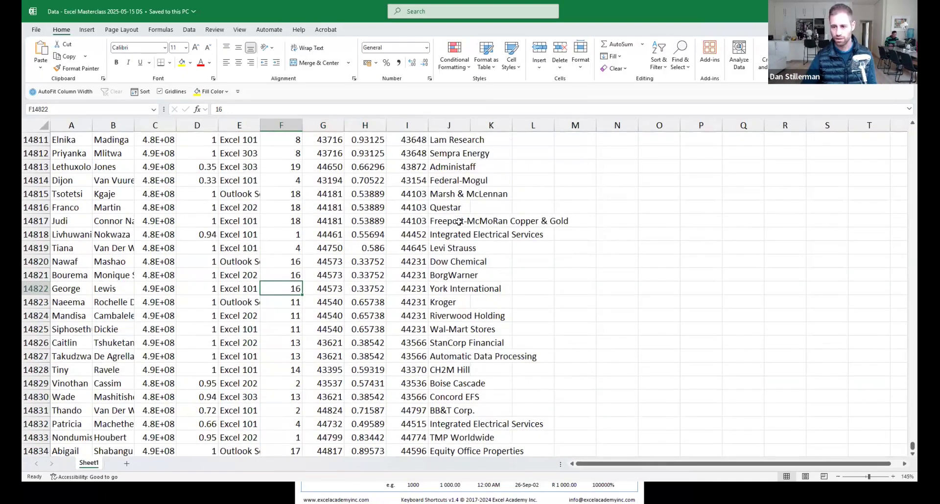
double_click(458, 222)
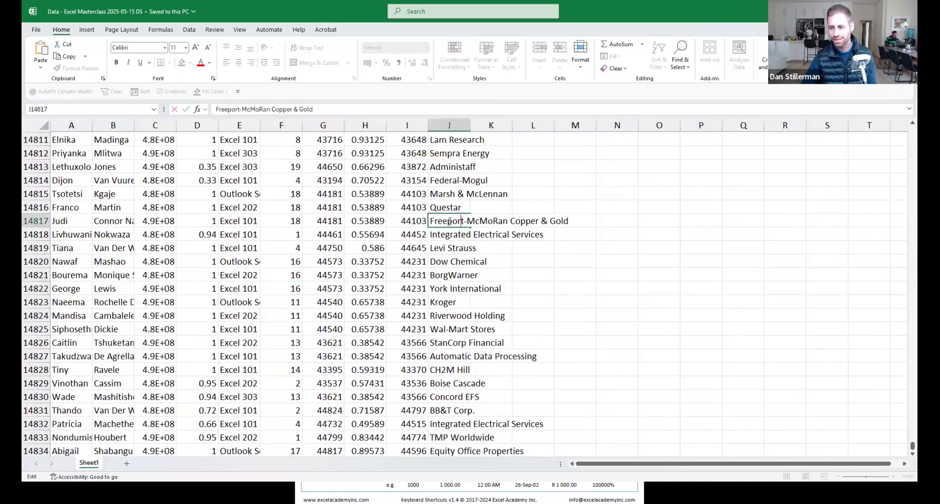
double_click(452, 222)
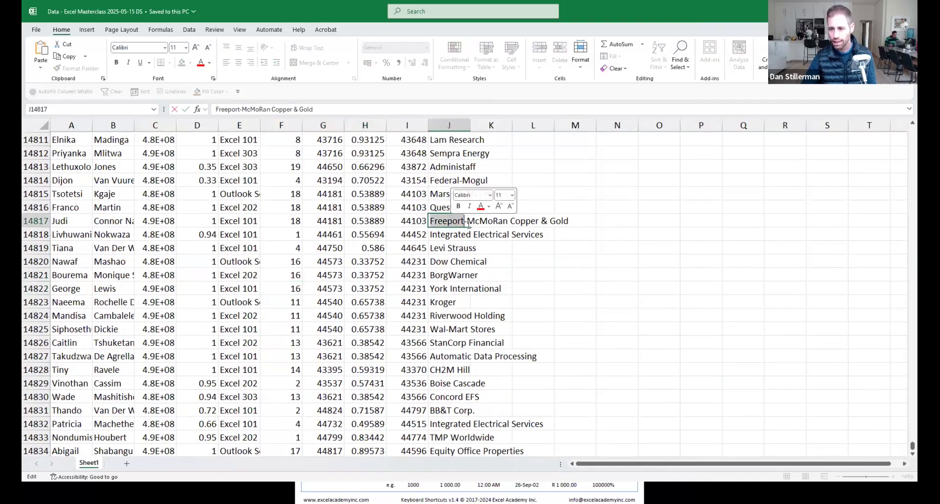
double_click(487, 222)
double_click(526, 221)
left_click(444, 220)
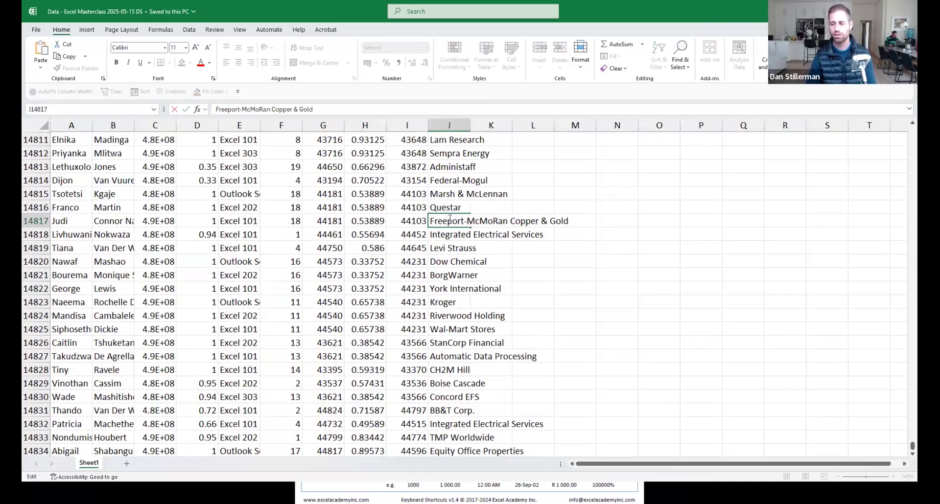
double_click(450, 220)
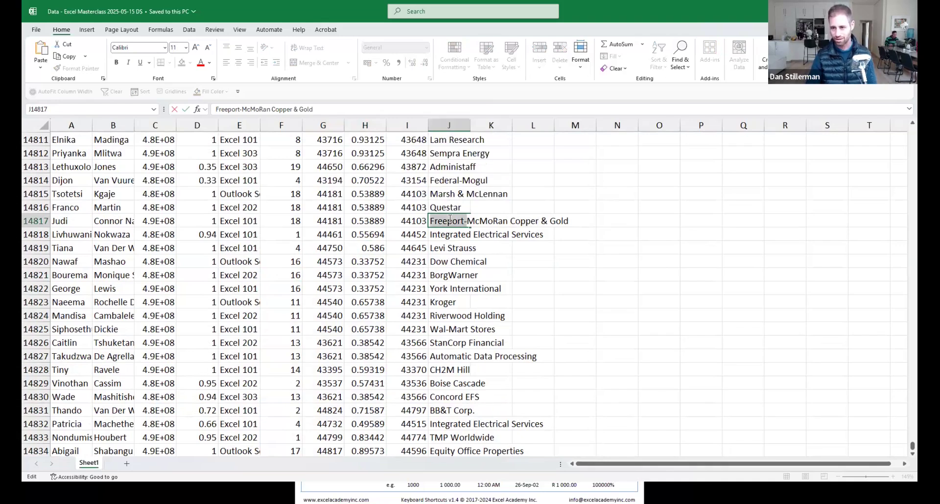
key("ctrl+shift+Right")
key("ctrl+shift+Right")
key("ctrl+shift+Right")
key("ctrl+shift+Right")
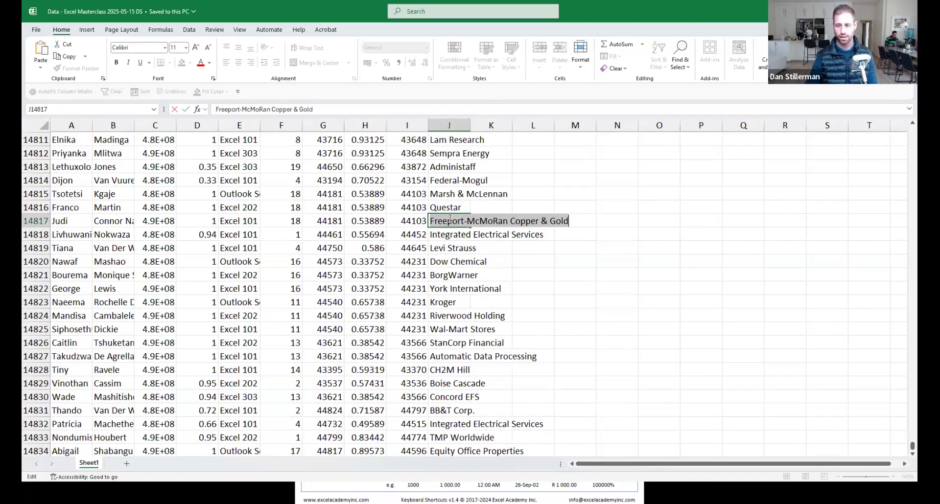
left_click(437, 260)
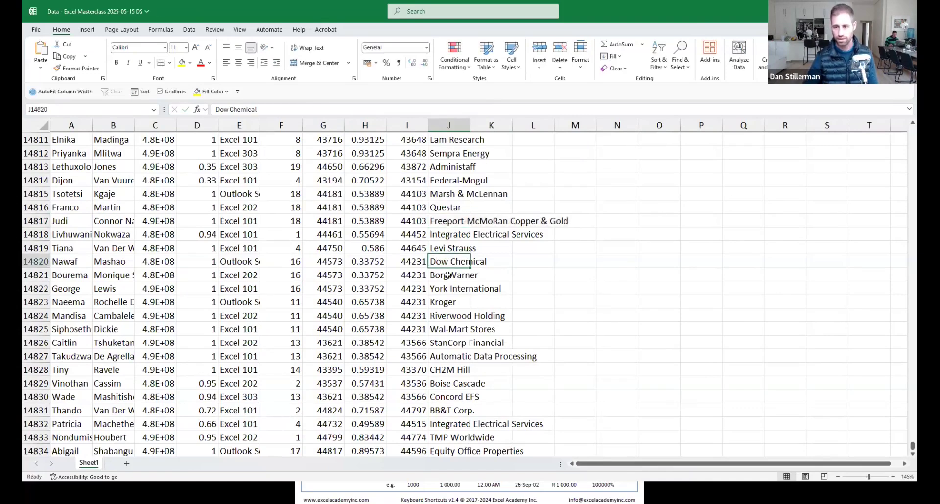
left_click(455, 237)
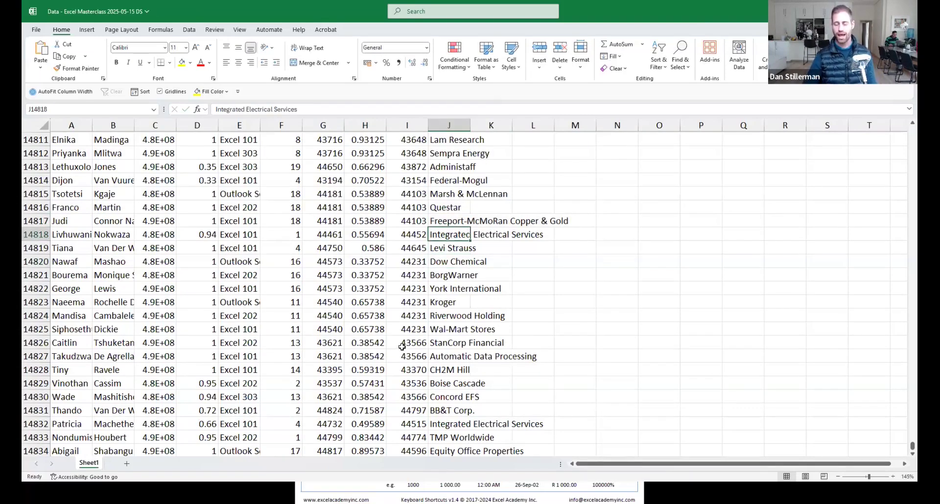
left_click(214, 182)
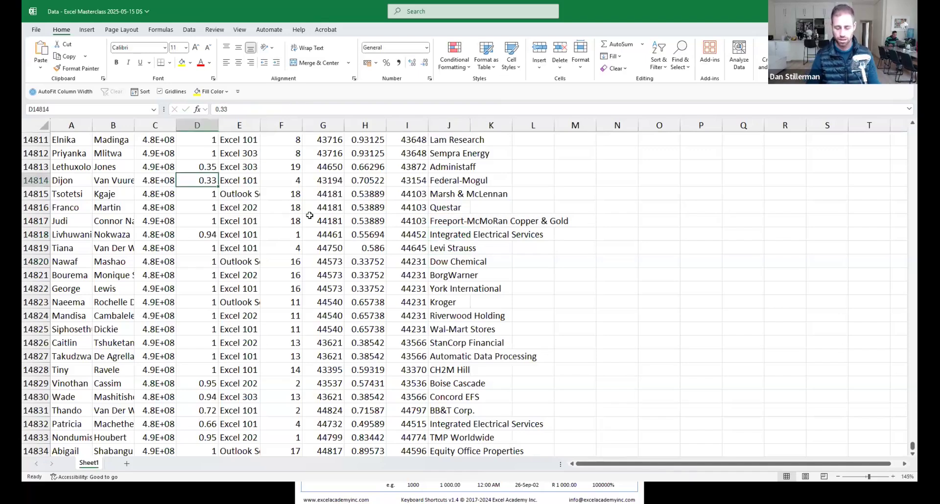
Jump to the data edges with End+arrows and to the last used cell, then back to A1.
key("End")
key("Right")
key("Down")
key("Left")
key("Left")
key("Left")
key("Left")
key("Left")
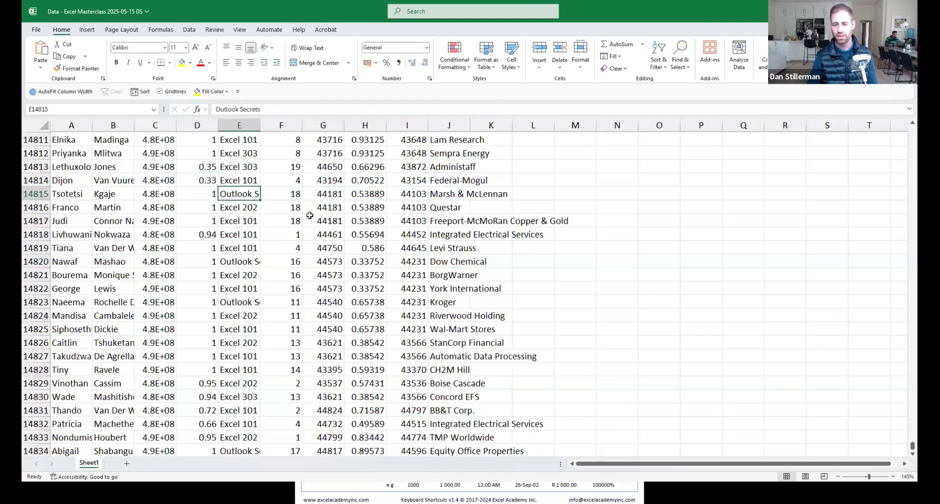
key("ctrl+End")
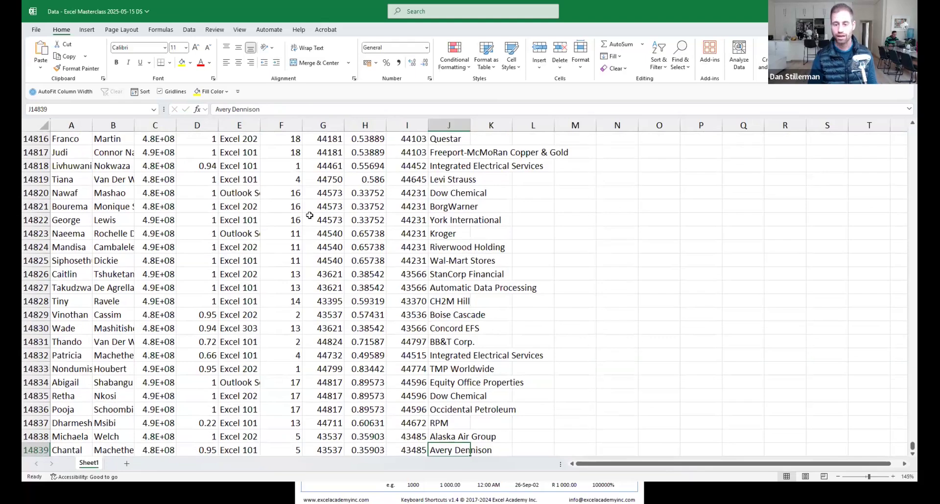
key("ctrl+Home")
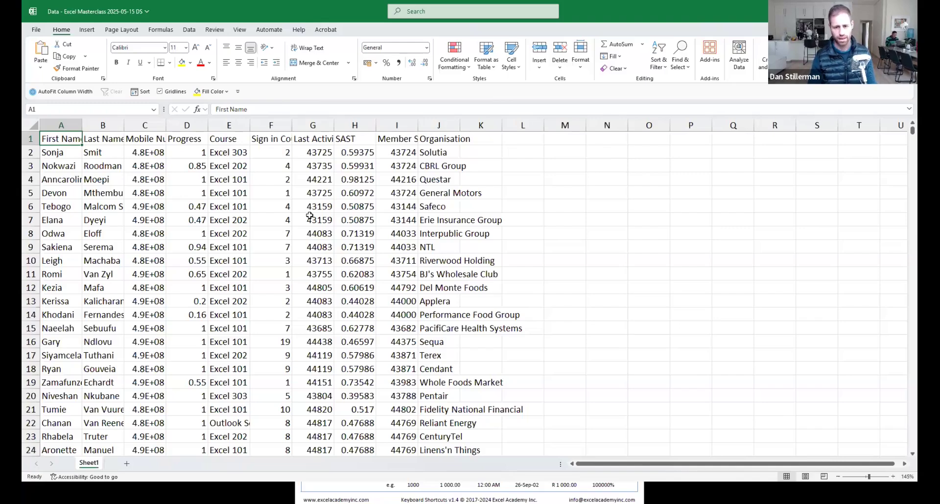
key("alt+Tab")
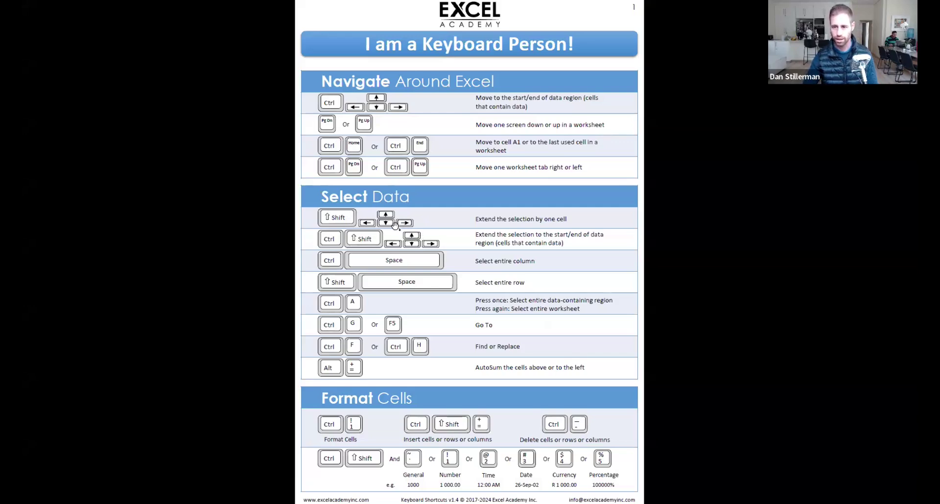
key("alt+Tab")
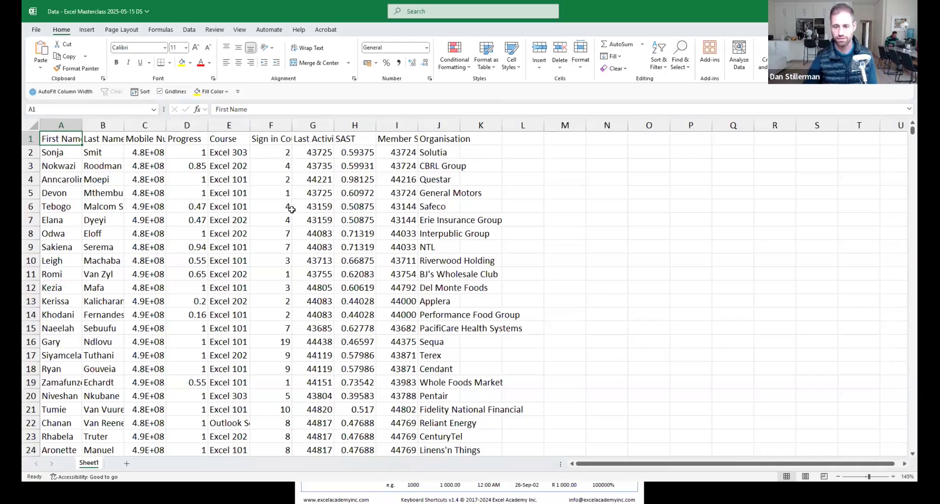
left_click(248, 232)
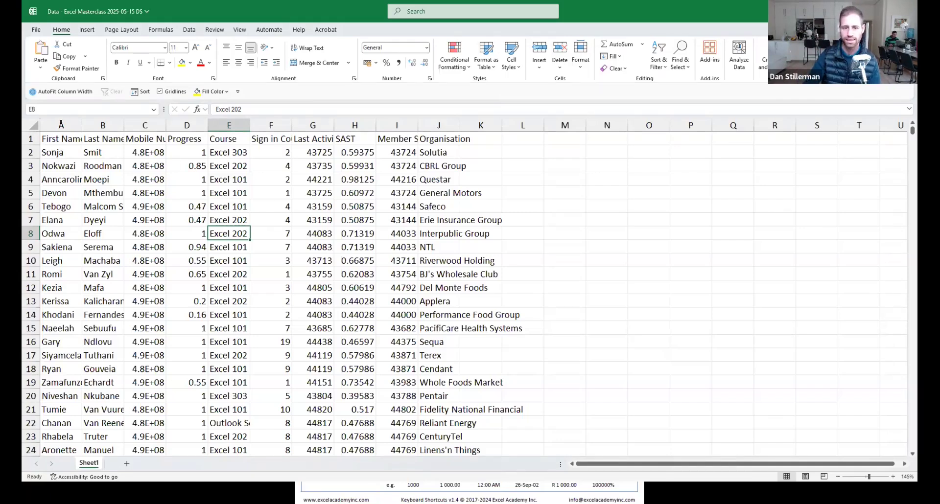
Try a light blue fill and bold on header row 1, then undo it and click into the data.
left_click_drag(49, 139, 459, 139)
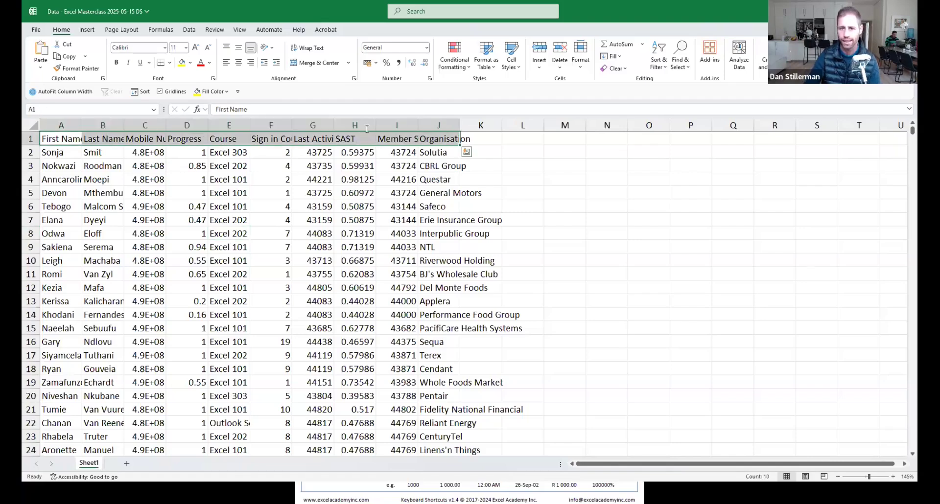
left_click(191, 62)
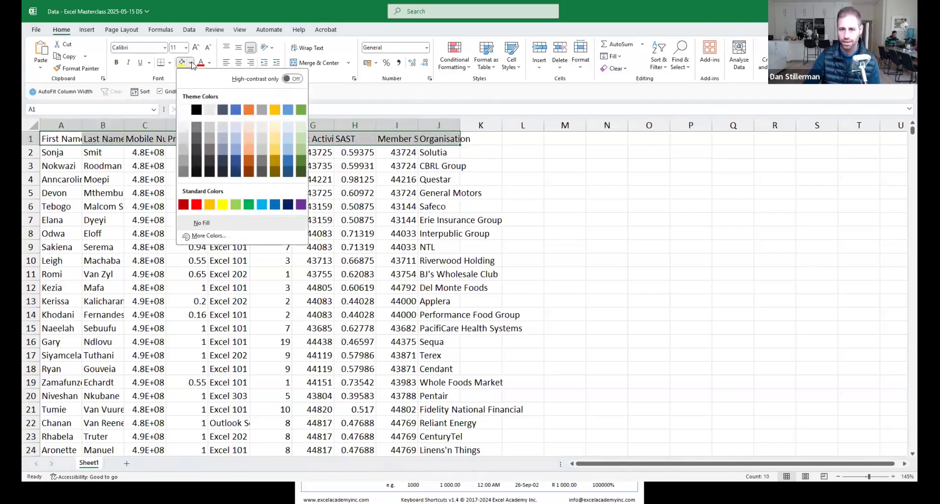
left_click(236, 149)
left_click(116, 62)
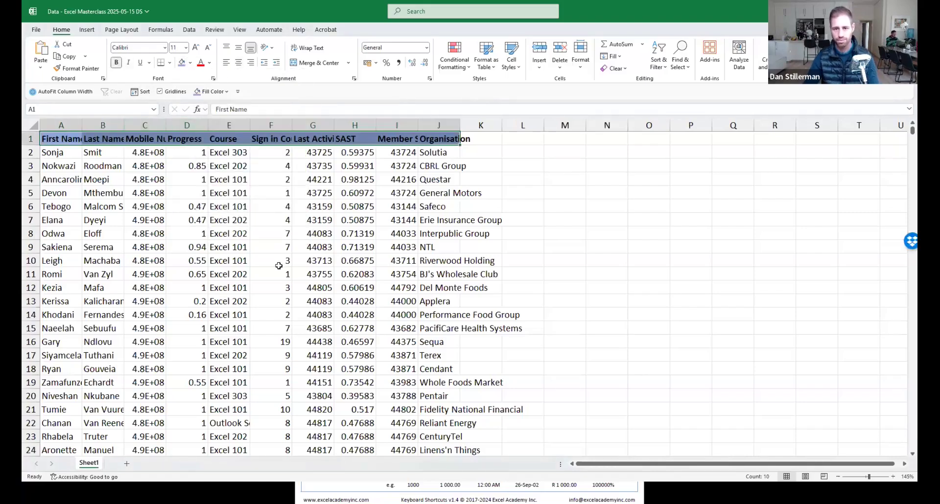
key("ctrl+z")
key("ctrl+z")
left_click(162, 179)
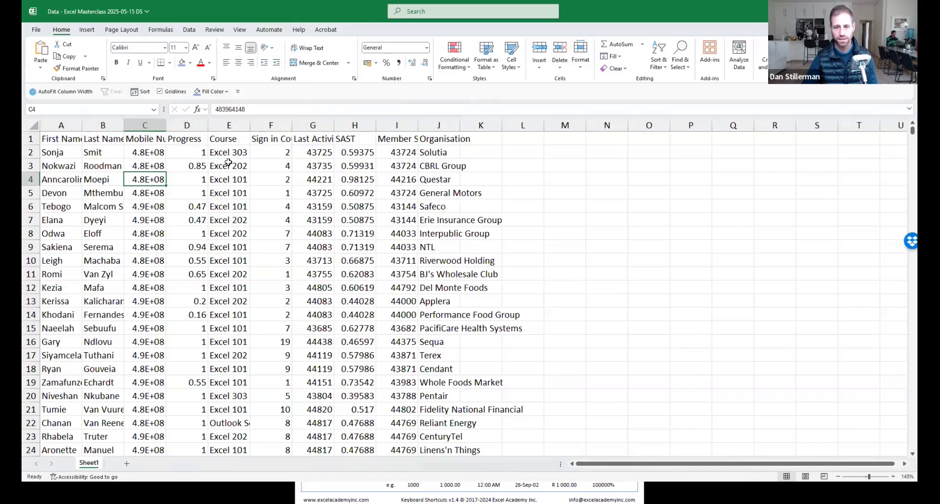
With cell E10 active, open Create Table for range $A$1:$J$14839 with headers.
left_click(190, 30)
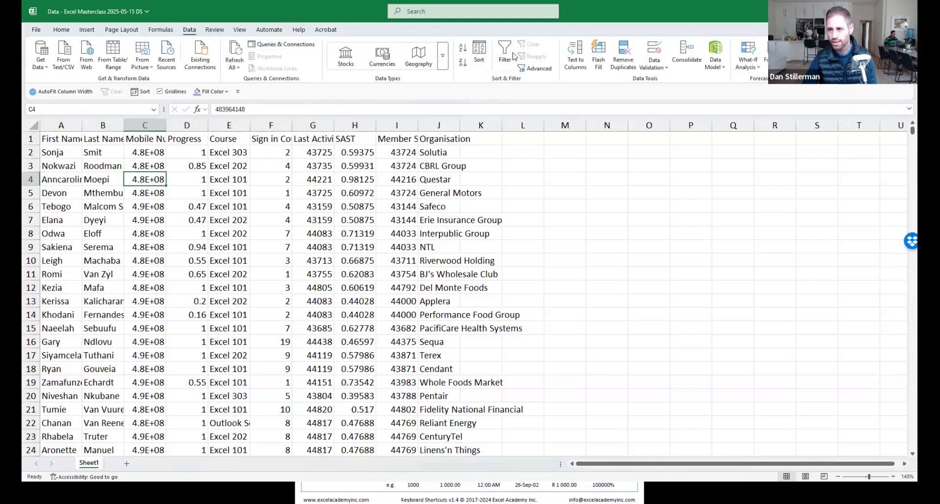
left_click(61, 31)
left_click(228, 260)
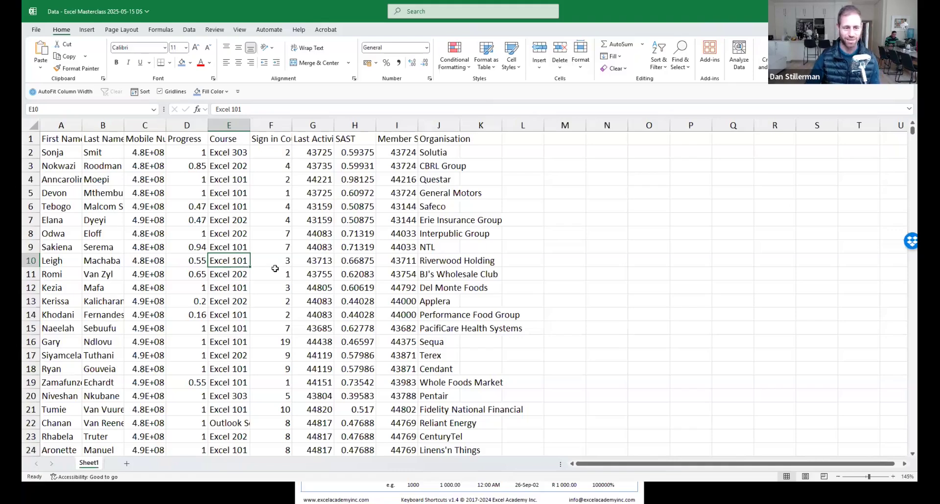
key("ctrl+t")
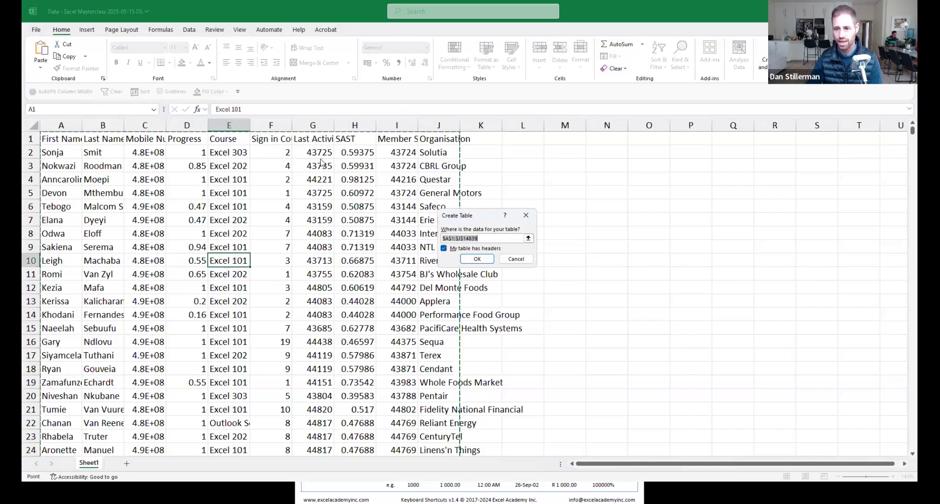
Confirm Create Table with headers, producing Table1 with banded rows and filter buttons.
left_click_drag(471, 217, 318, 160)
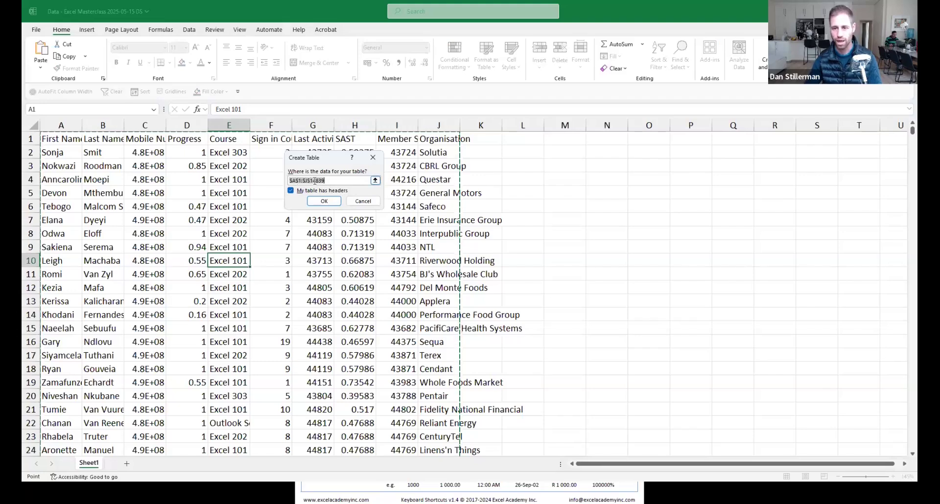
left_click(325, 201)
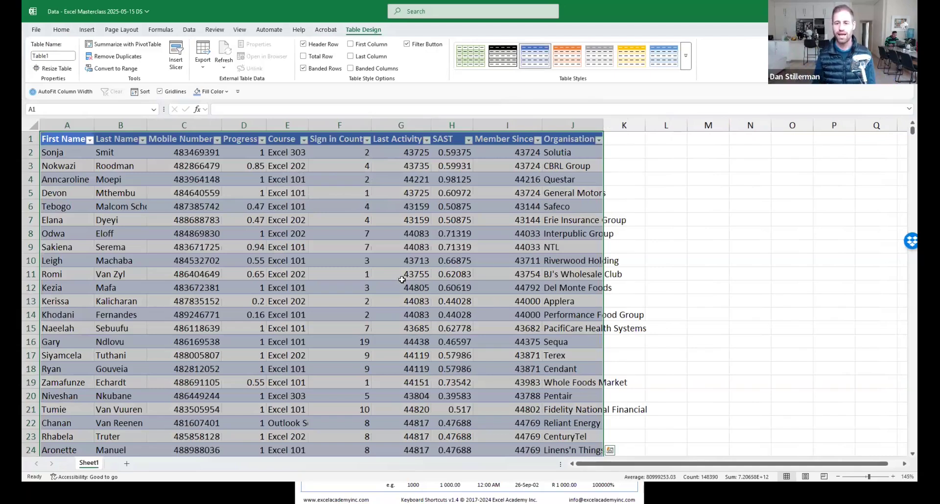
Inspect the new table's headings and Table Design options, then save the workbook with Ctrl+S.
left_click(88, 32)
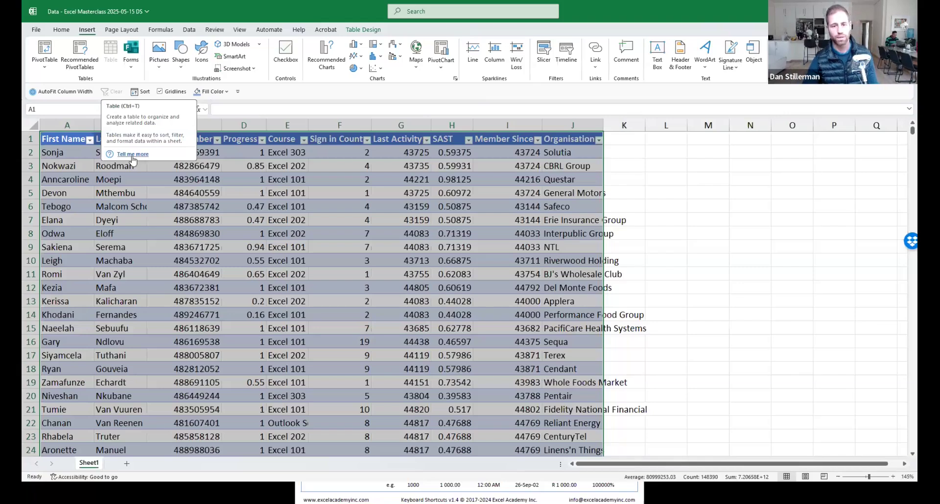
left_click(216, 233)
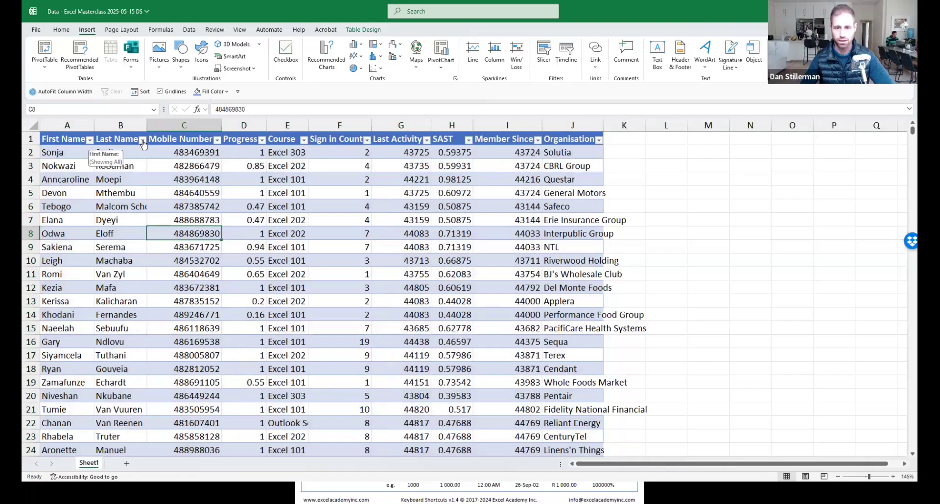
left_click(201, 140)
left_click_drag(64, 139, 573, 138)
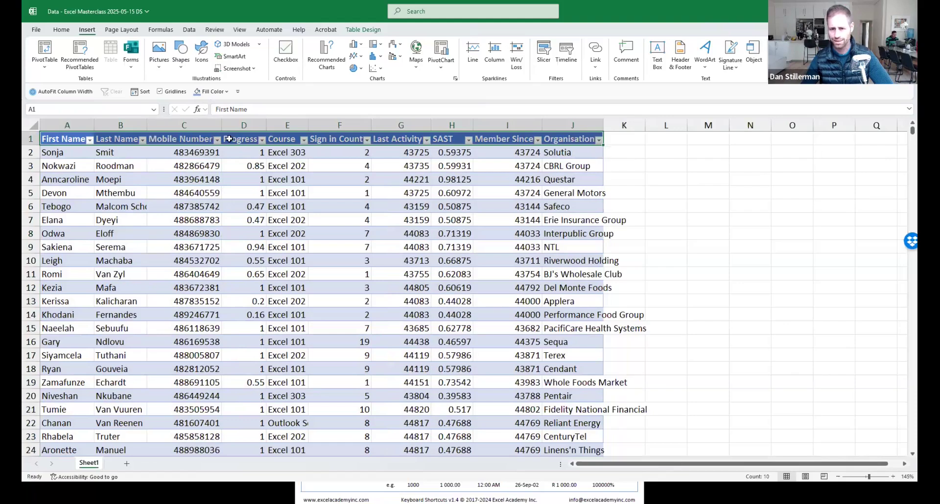
left_click(255, 187)
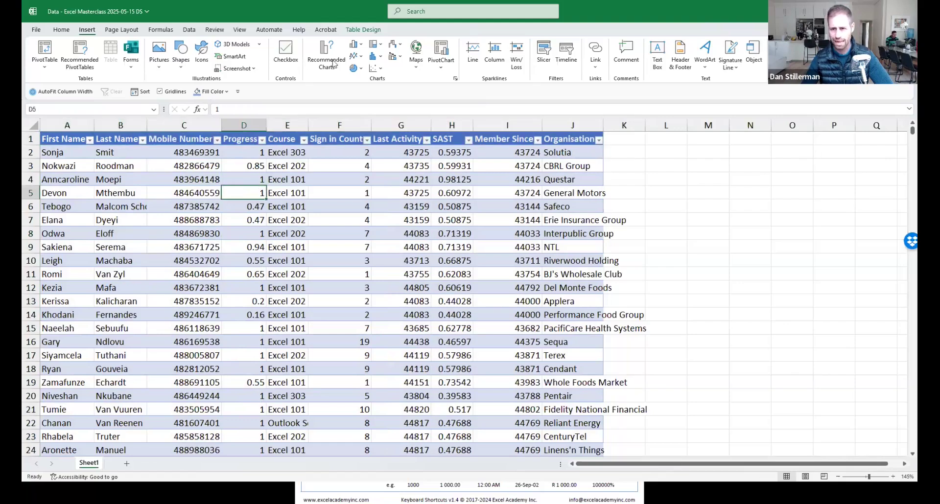
left_click(362, 30)
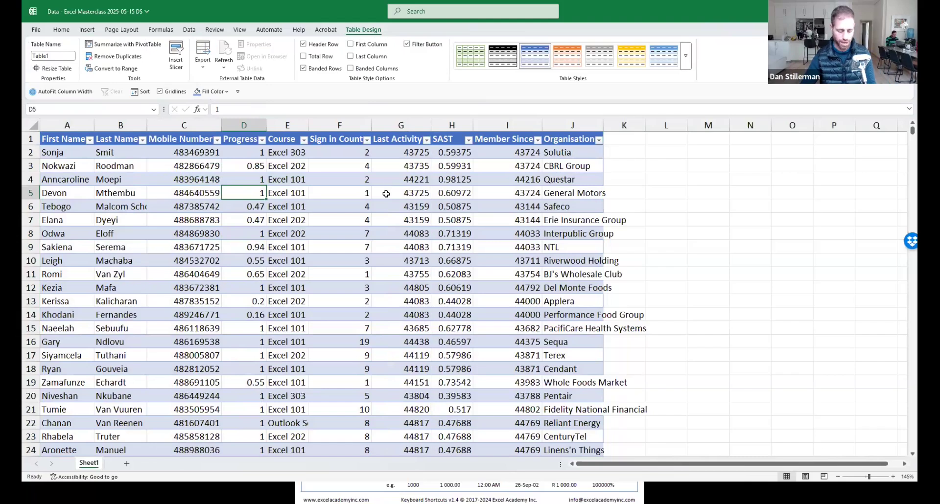
key("ctrl+s")
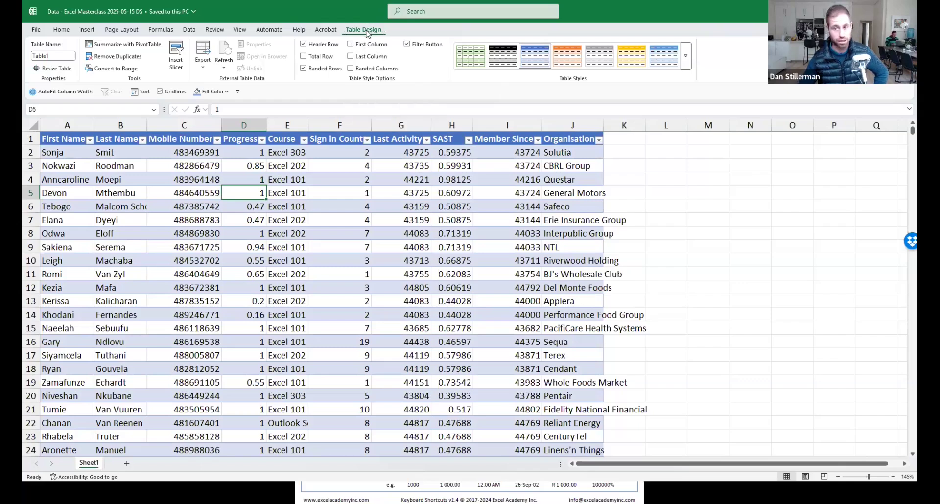
Turn Table1's Header Row and Banded Rows off and back on in Table Design.
left_click(683, 204)
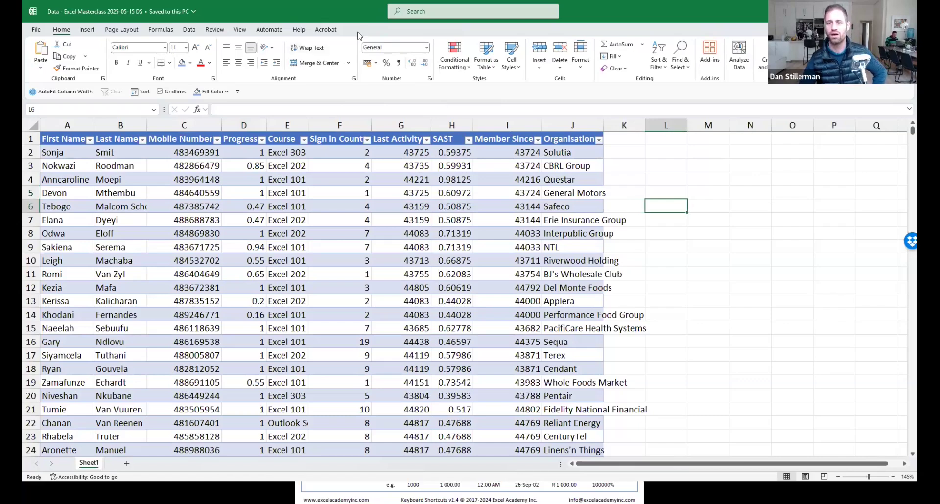
left_click(325, 217)
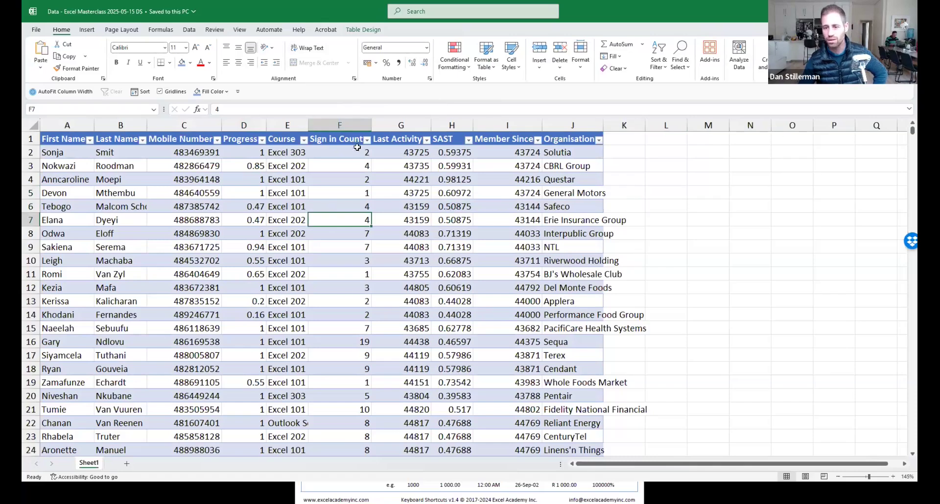
left_click(365, 30)
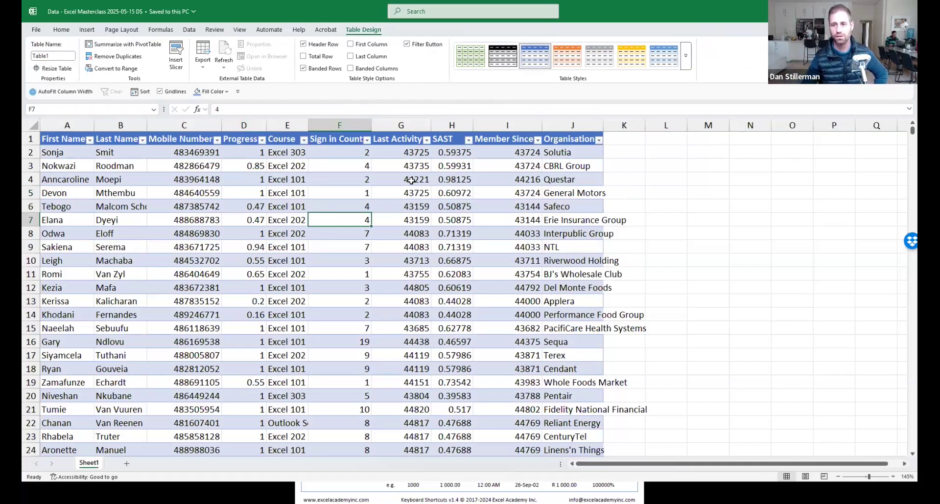
left_click(303, 44)
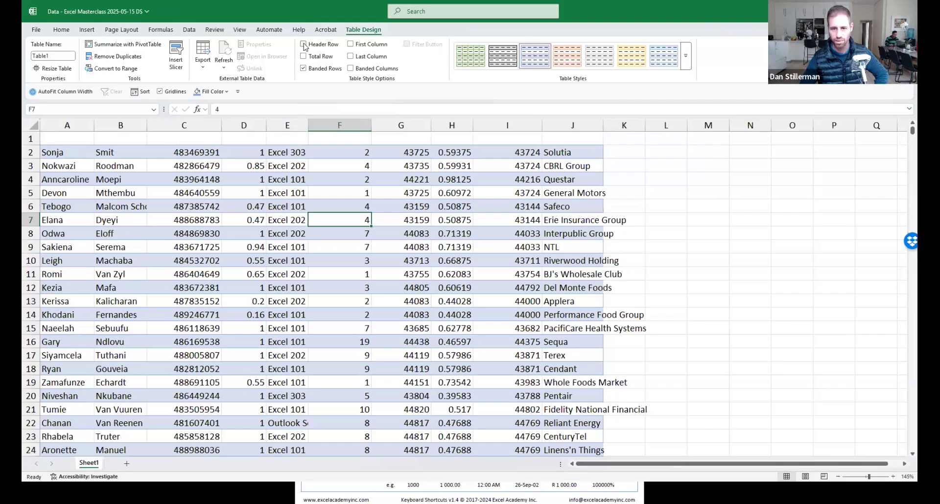
left_click(304, 44)
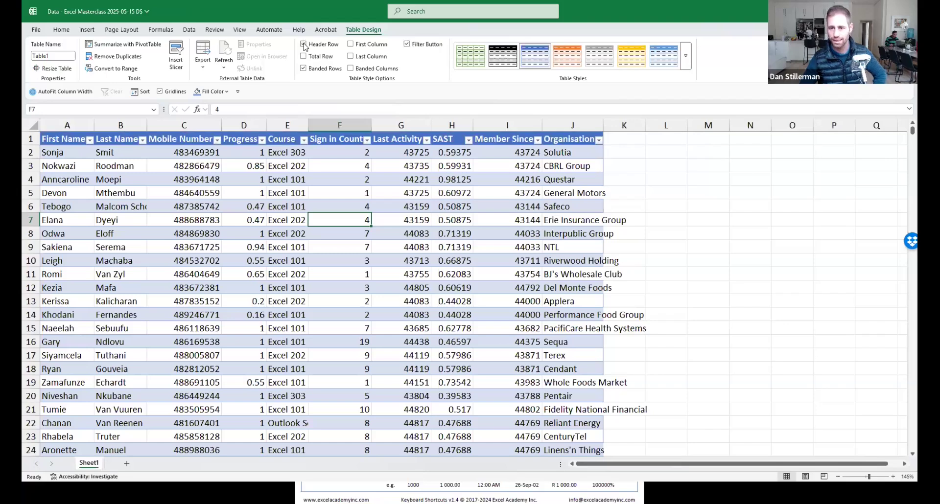
left_click(304, 69)
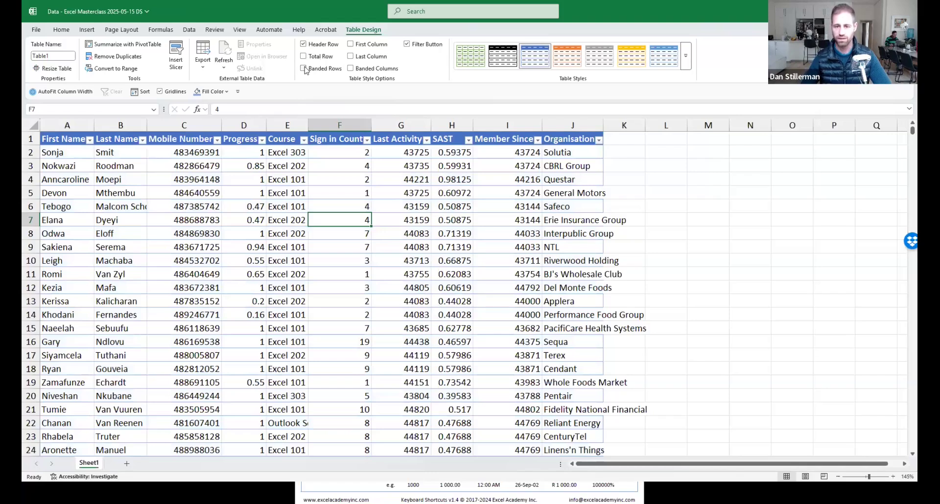
left_click(304, 69)
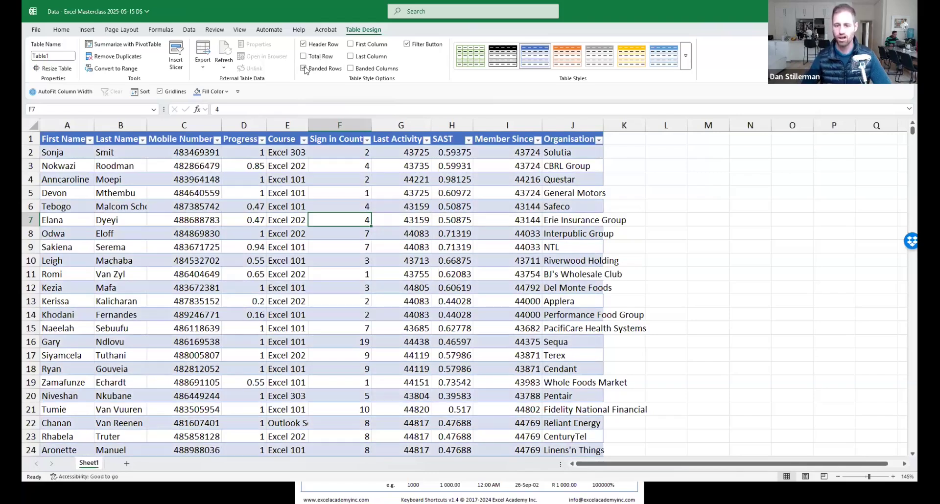
Toggle First Column, Last Column and Filter Button off and on, ending on the Data tab.
left_click(353, 46)
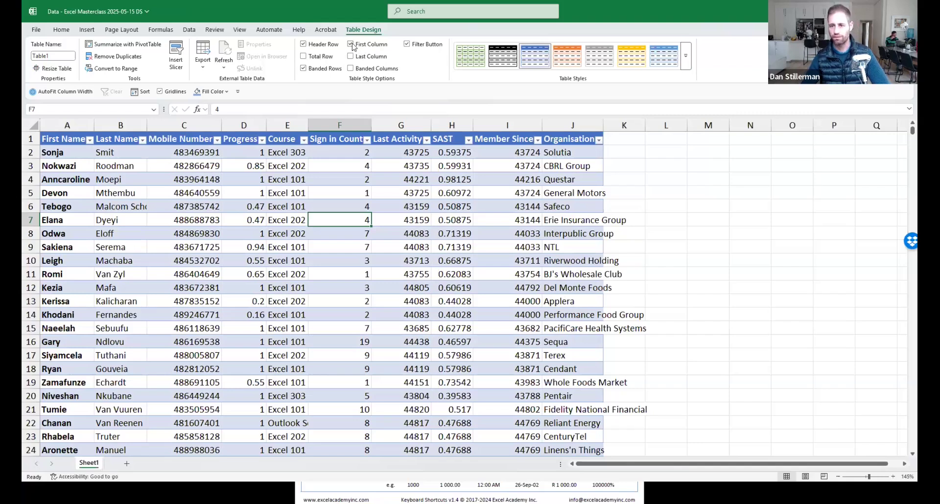
left_click(353, 45)
left_click(350, 56)
left_click(351, 57)
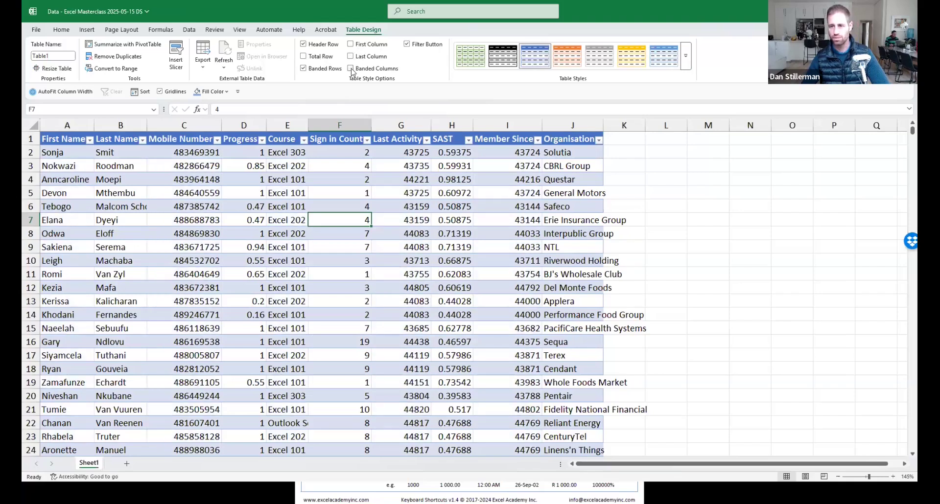
left_click(407, 45)
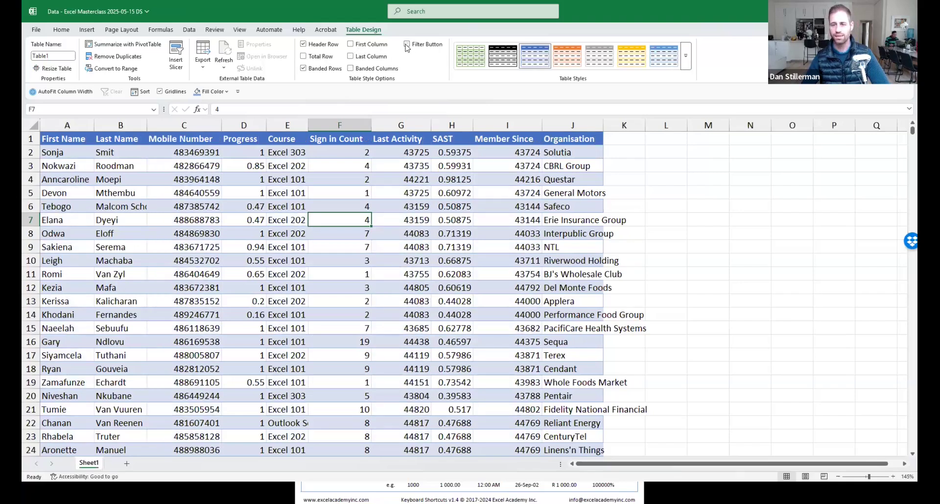
left_click(407, 45)
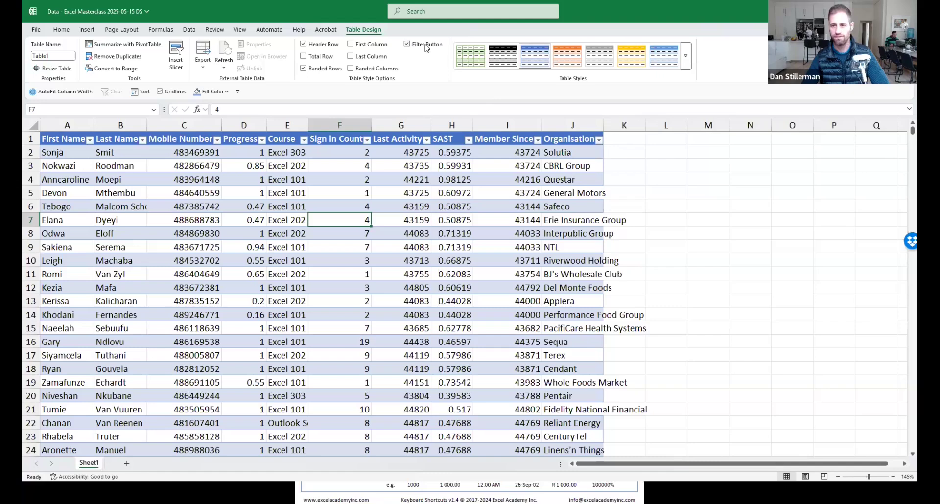
left_click(187, 30)
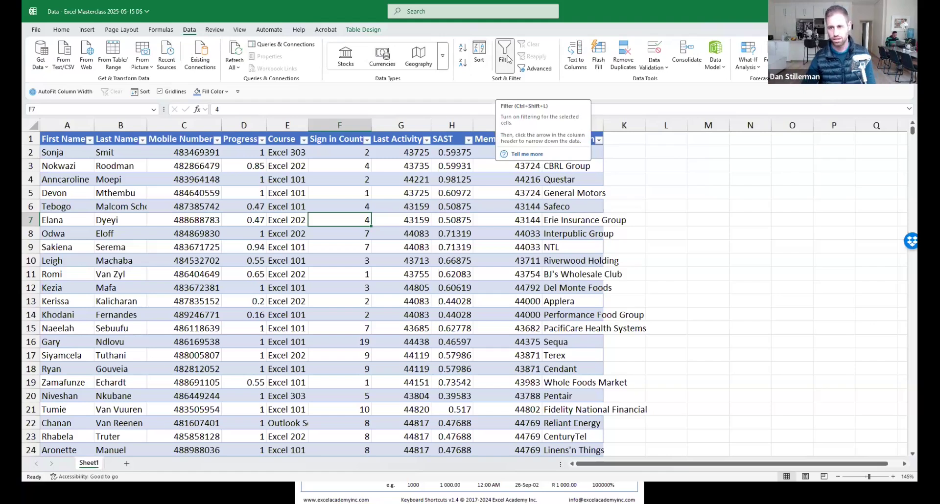
Expand the Table Design styles gallery to see its Light, Medium and Dark styles.
left_click(365, 30)
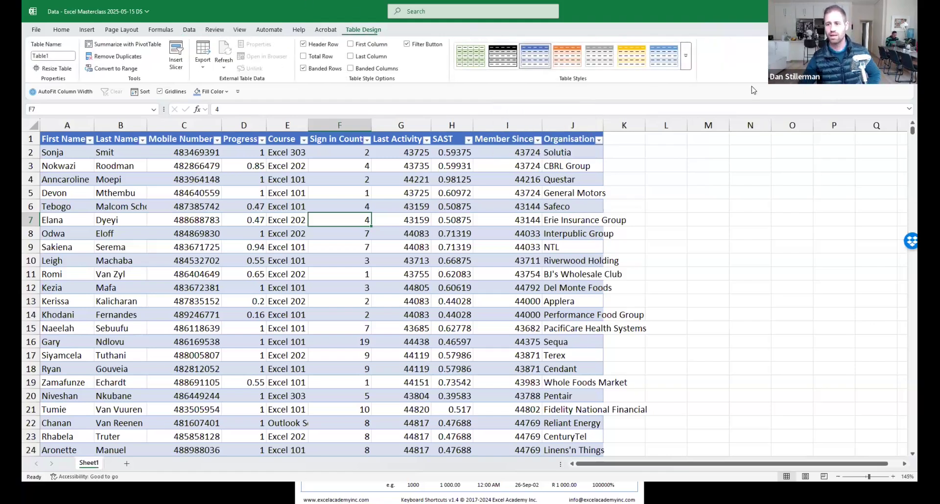
left_click(688, 63)
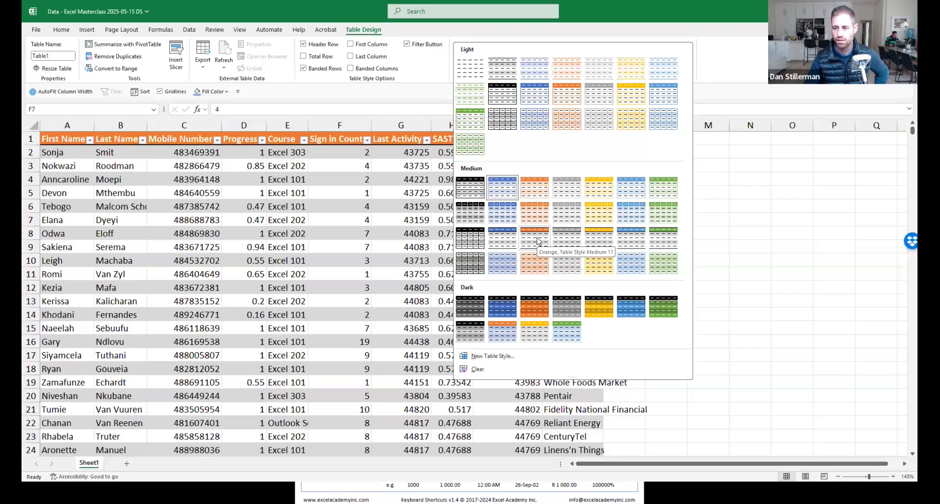
Apply Orange, Table Style Medium 17 to Table1 and check a few Last Activity and Member Since cells.
left_click(537, 239)
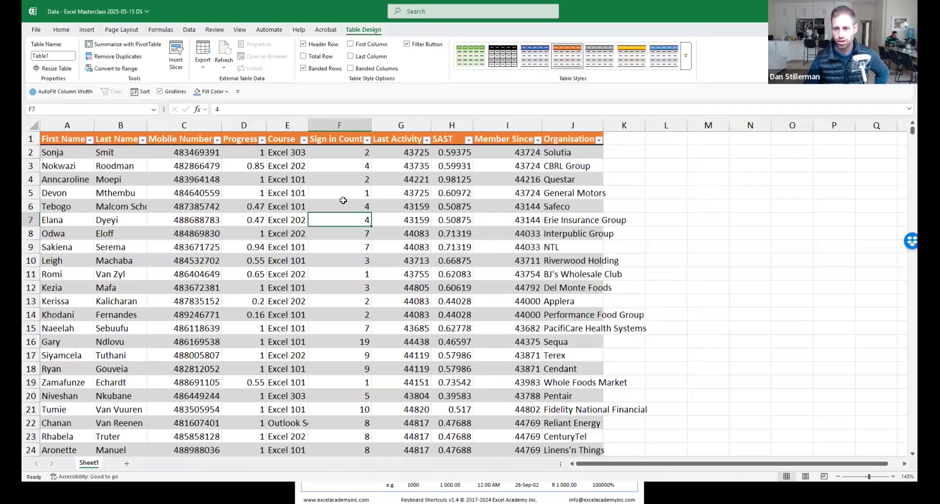
left_click(415, 226)
left_click(412, 203)
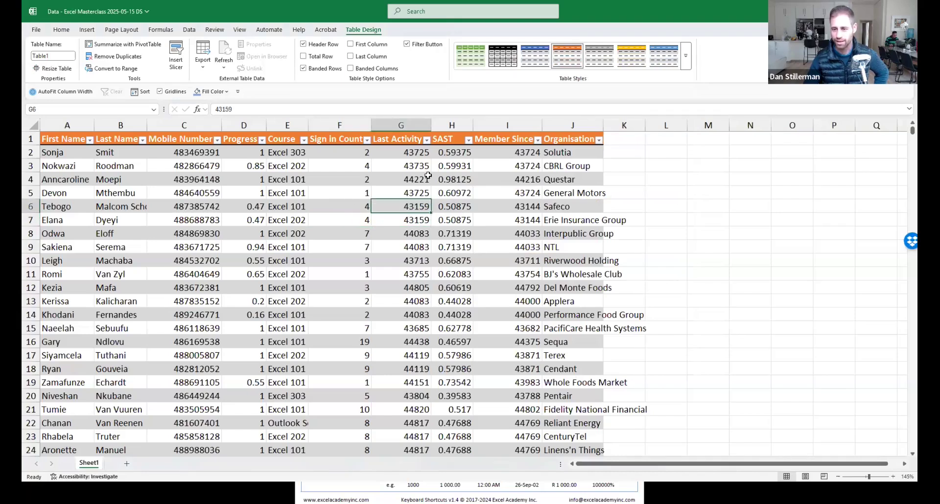
left_click(476, 233)
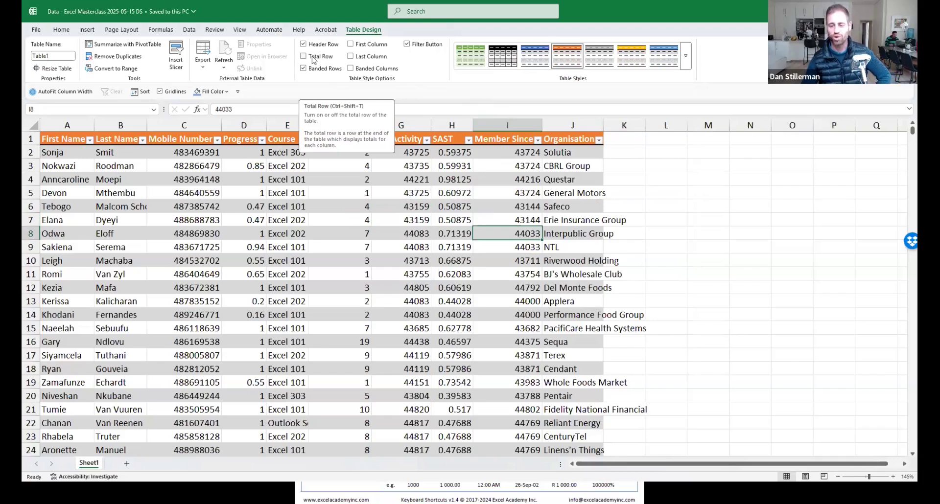
Add a Total row to Table1 with Ctrl+Shift+T, removing and restoring it once.
left_click(357, 231)
key("ctrl+shift+t")
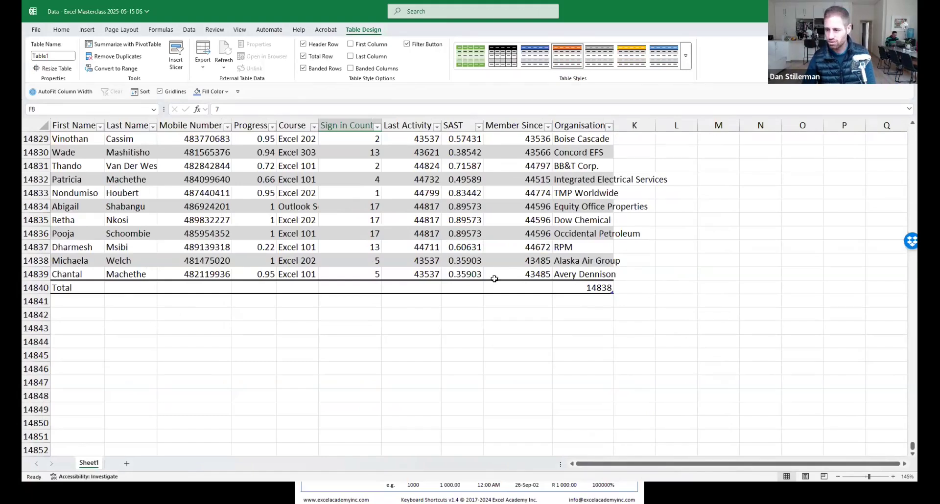
left_click(303, 57)
left_click(304, 57)
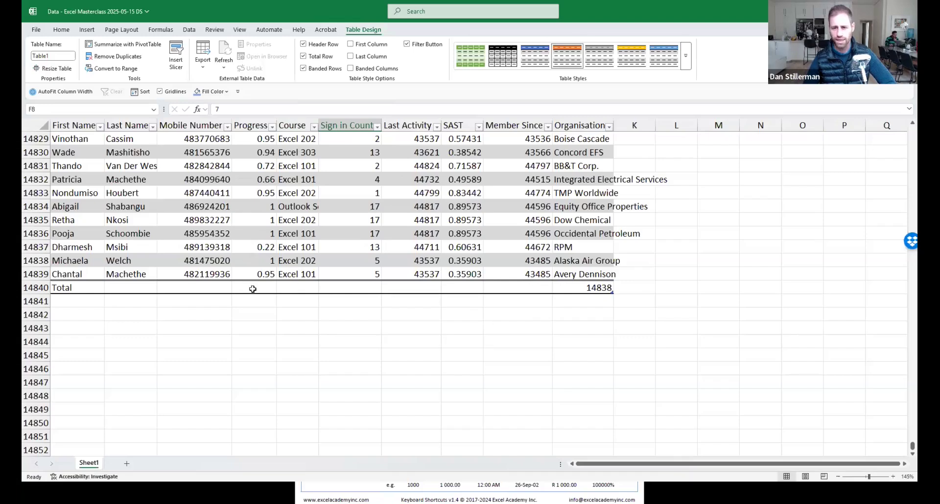
Select a block of Progress values, then single Progress and Course values to inspect them.
left_click_drag(265, 156, 264, 235)
left_click(256, 192)
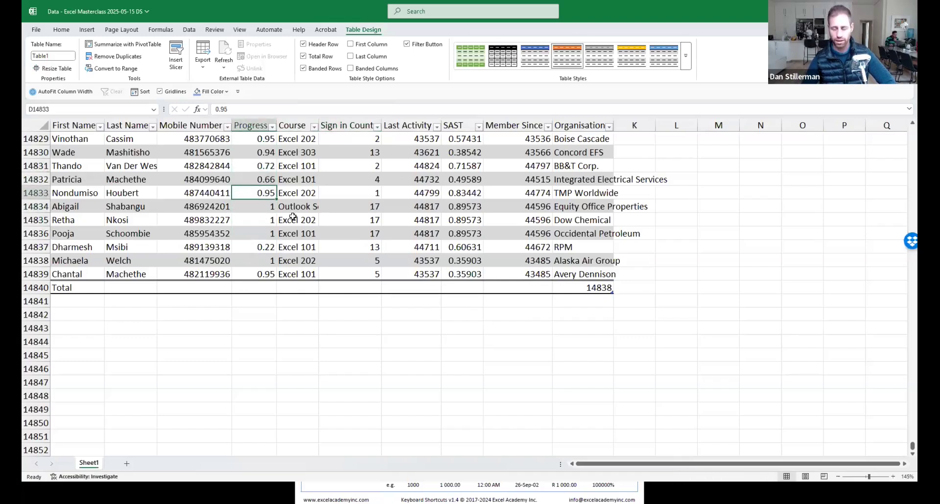
scroll(293, 216, "up", 4)
scroll(303, 239, "down", 1)
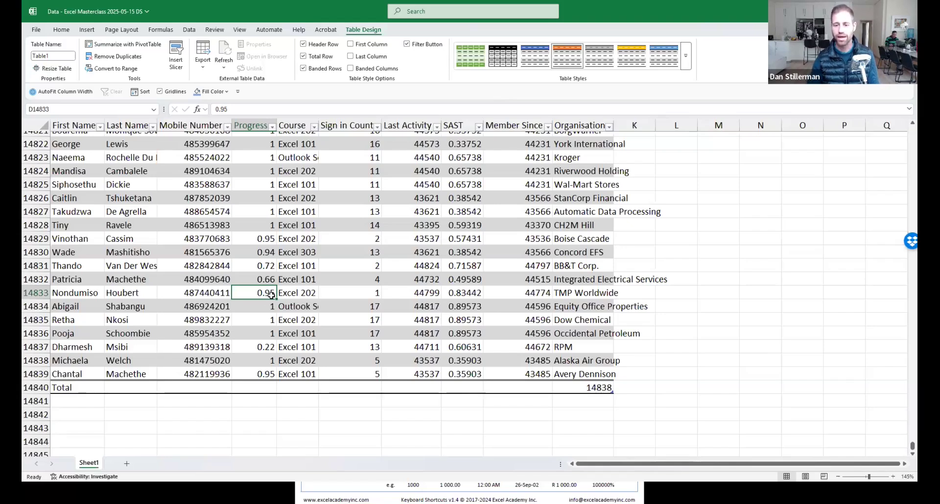
left_click(298, 293)
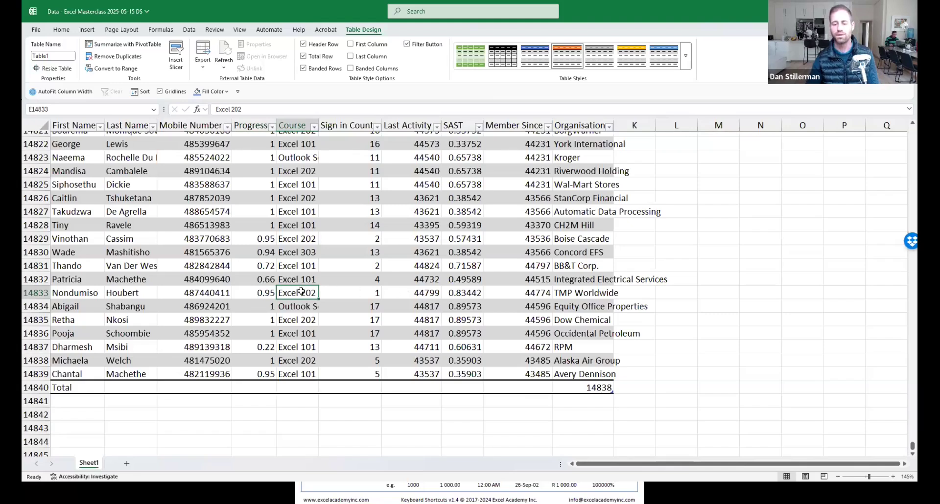
left_click(301, 278)
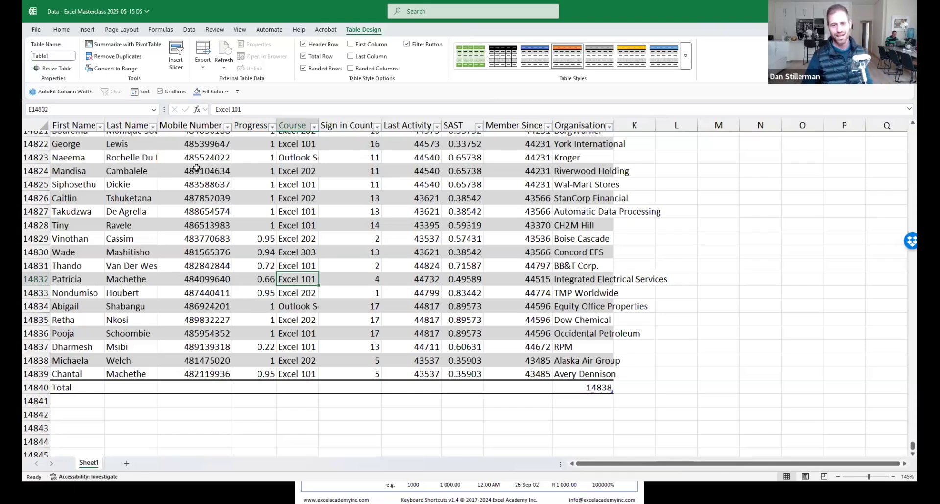
Select runs of Mobile Number, name and Progress values, ending on the Progress total cell.
left_click_drag(197, 170, 208, 332)
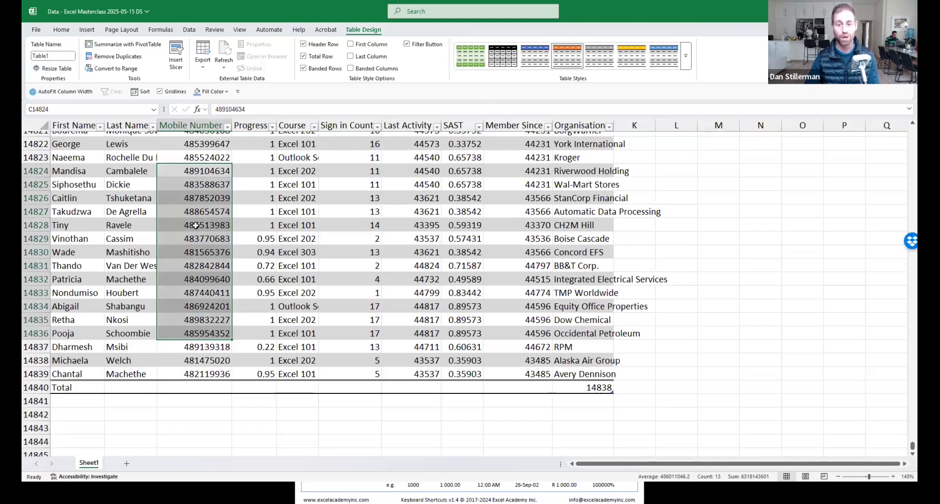
left_click(257, 227)
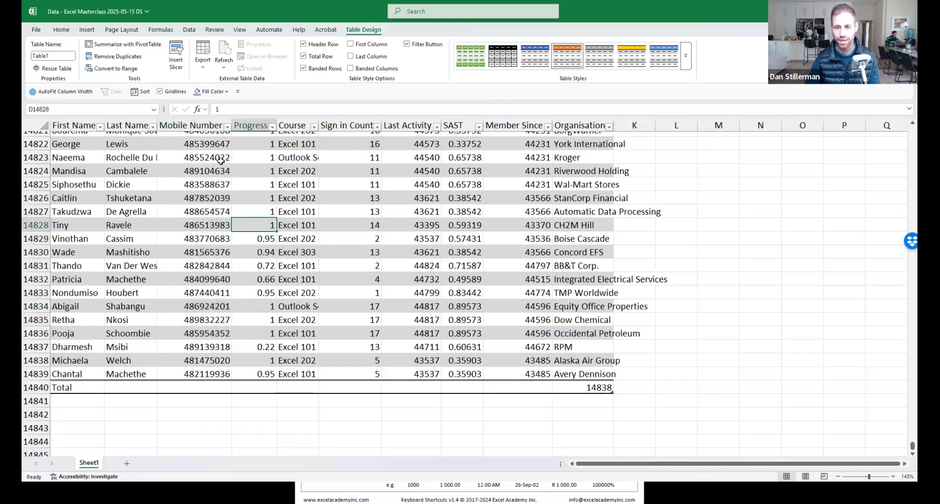
left_click_drag(79, 161, 134, 254)
left_click(223, 240)
left_click_drag(263, 171, 263, 346)
left_click(261, 250)
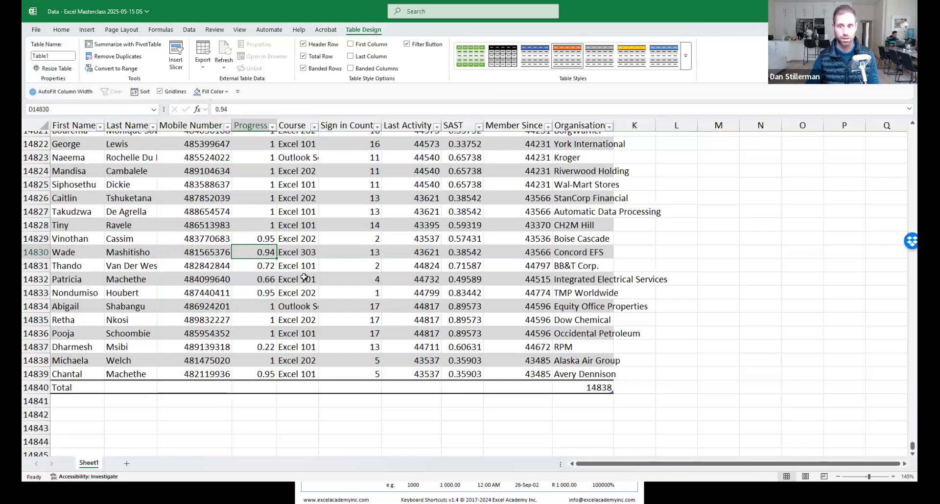
left_click(261, 387)
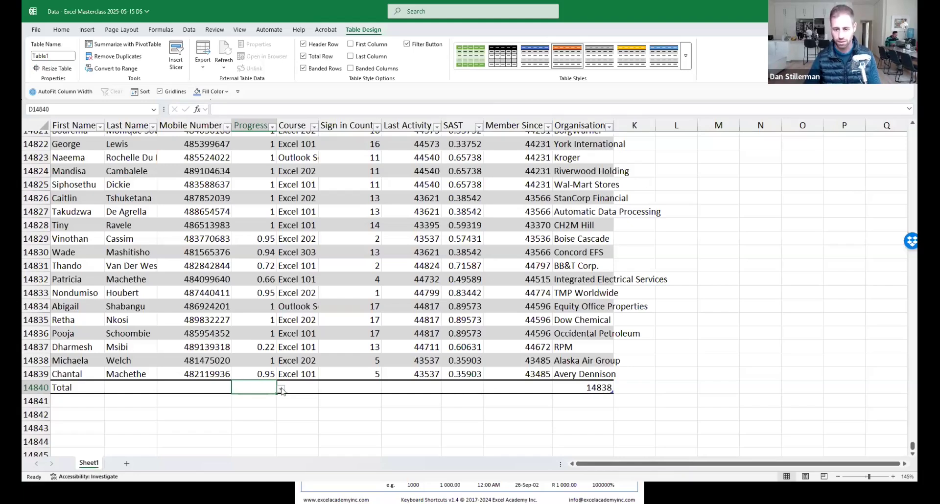
Set the Progress total to Average, giving 0.879195, then browse several Course values.
left_click(280, 389)
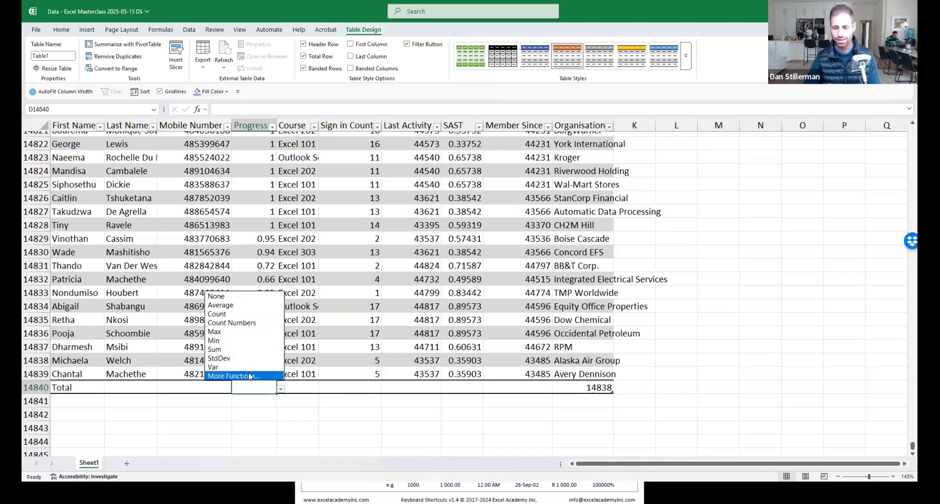
left_click(233, 307)
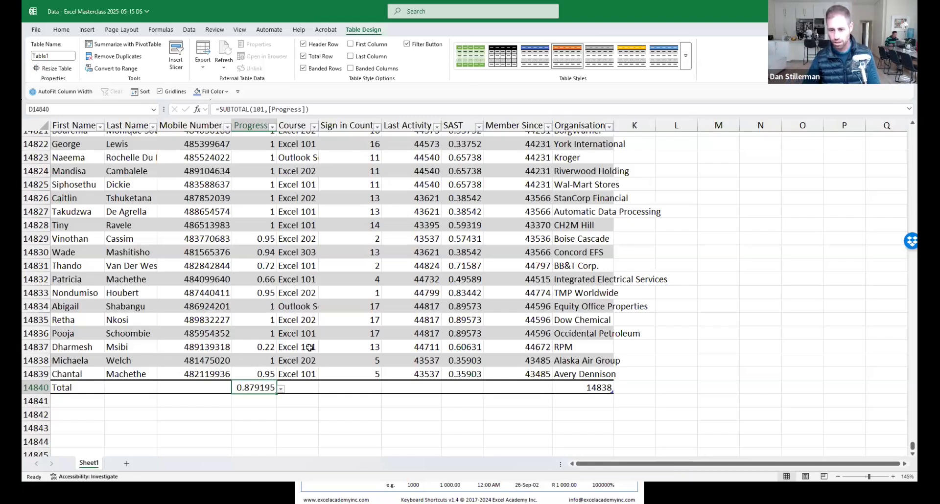
left_click(299, 324)
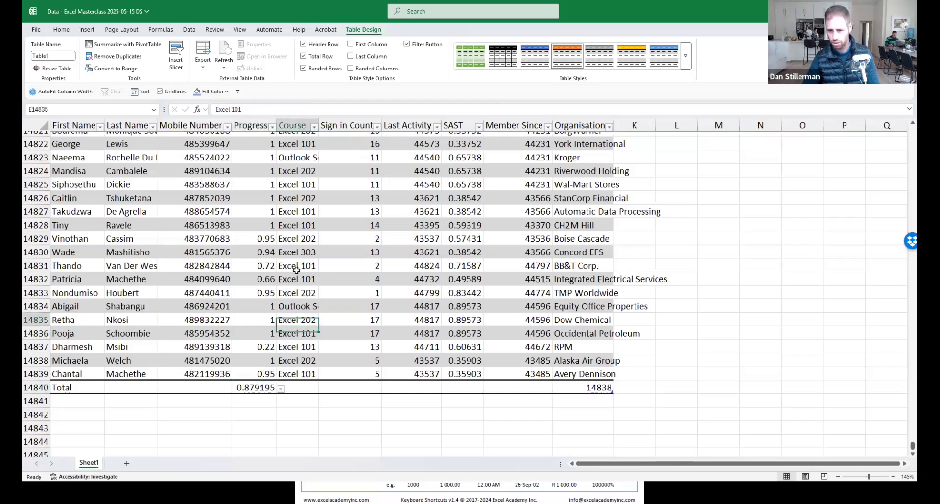
left_click(299, 249)
left_click(304, 305)
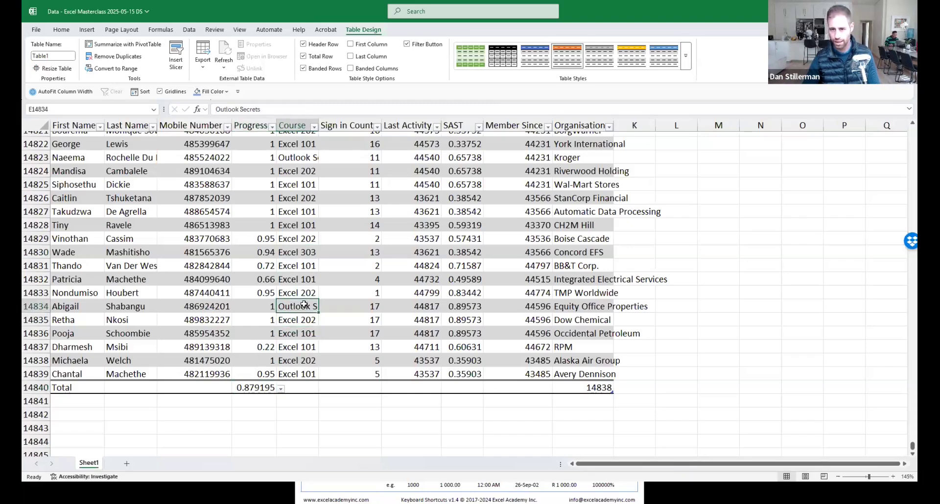
scroll(302, 263, "up", 1)
scroll(301, 263, "up", 1)
scroll(303, 262, "down", 2)
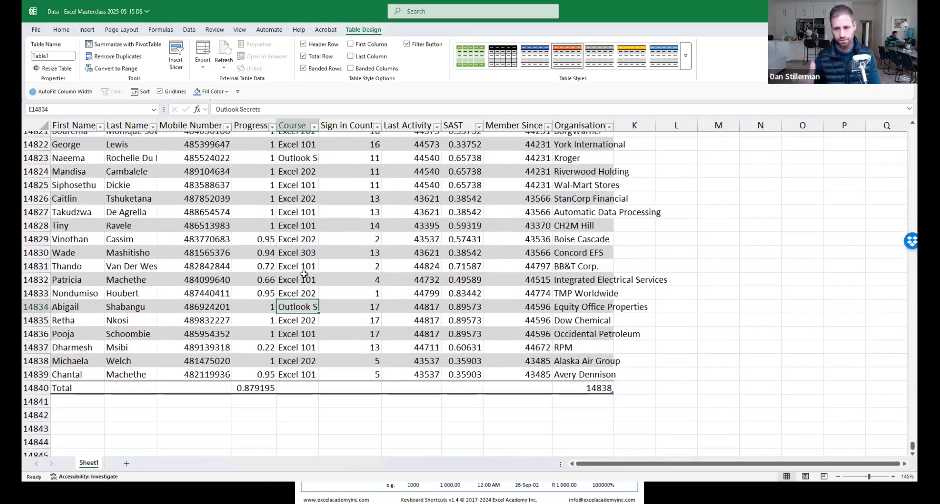
left_click(301, 227)
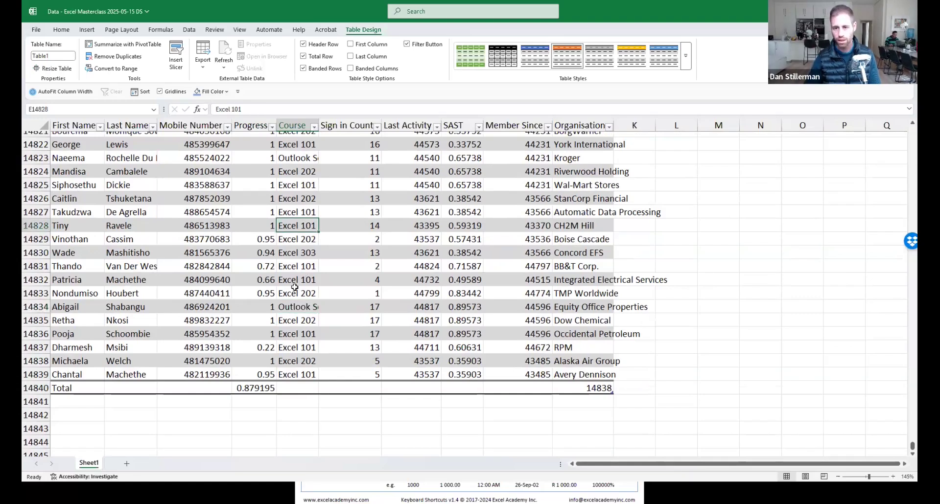
Check the Progress total formula against selected Progress values, then inspect the Mobile Number and Organisation totals.
left_click(274, 389)
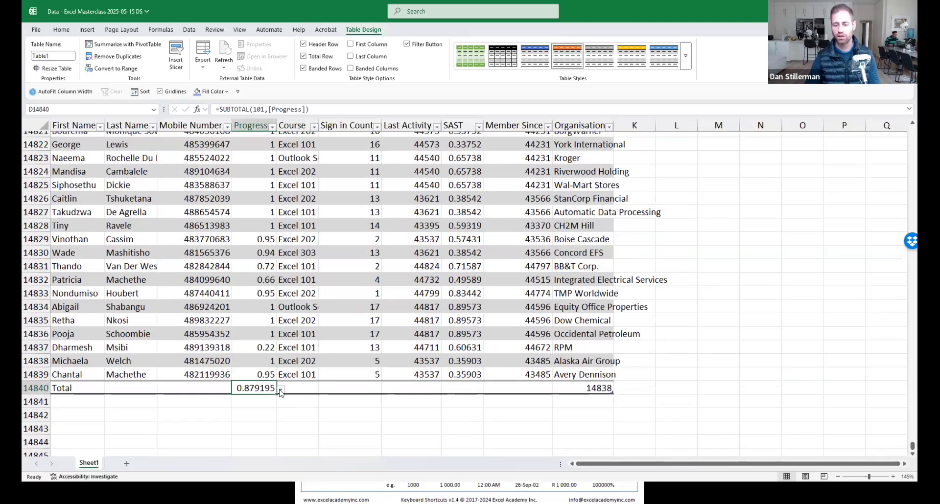
left_click(258, 295)
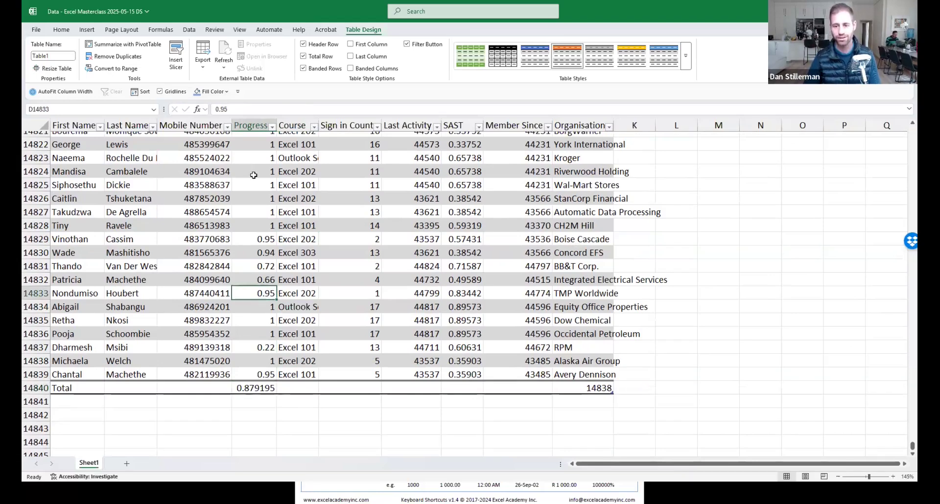
left_click_drag(253, 176, 267, 361)
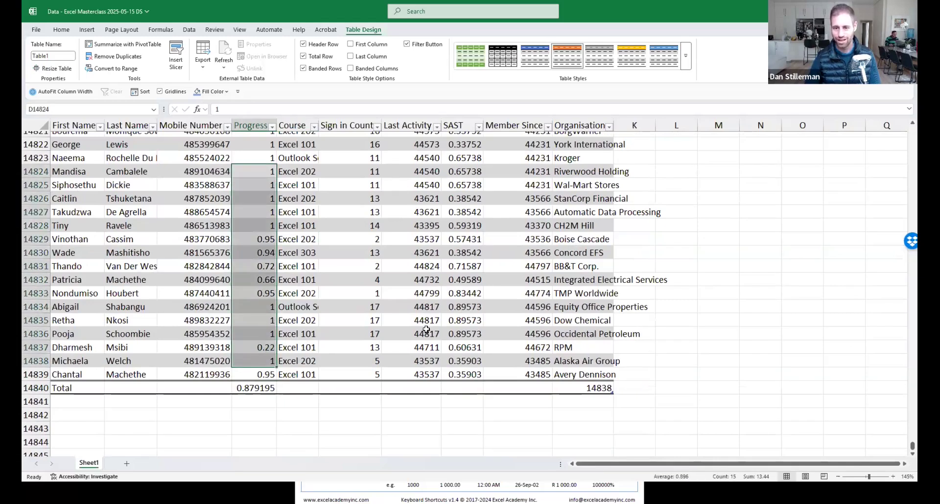
left_click(267, 267)
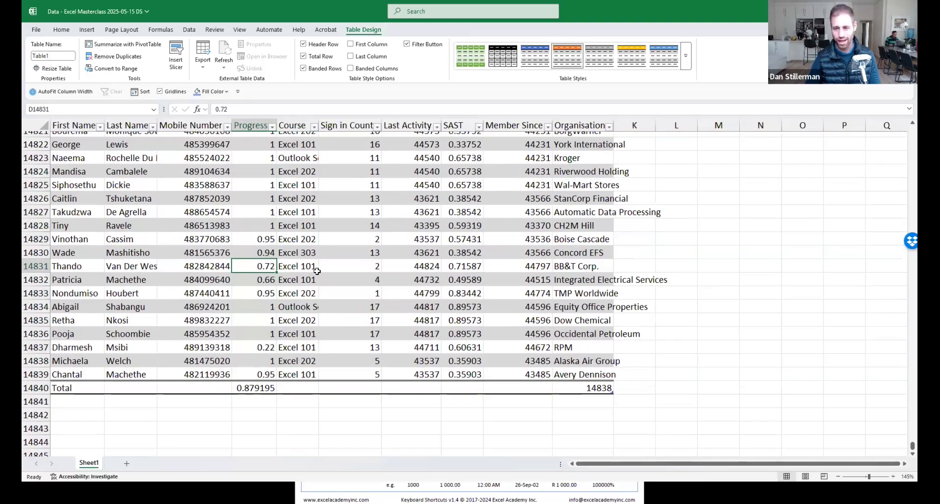
left_click(257, 388)
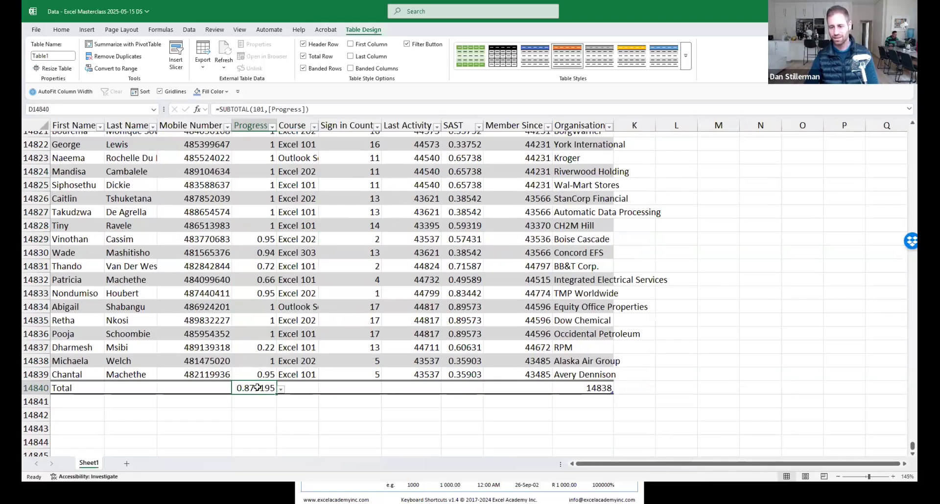
left_click(197, 388)
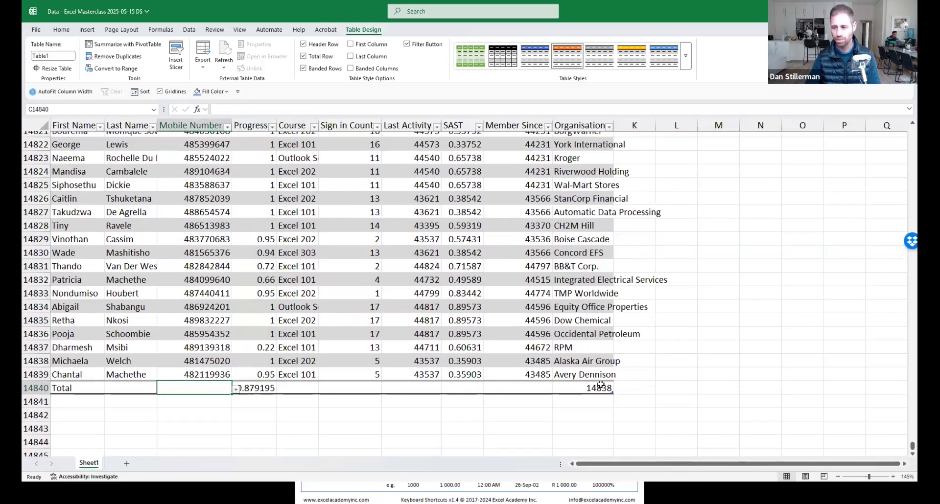
left_click(580, 389)
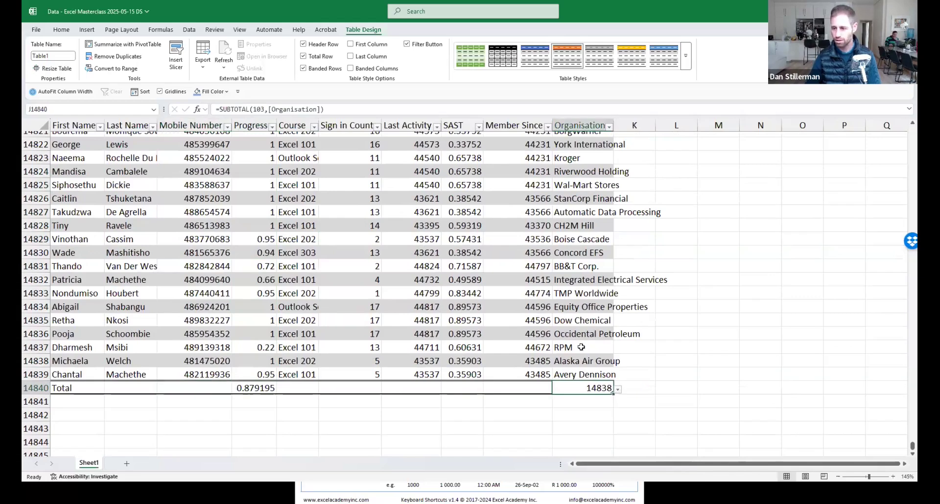
left_click(618, 389)
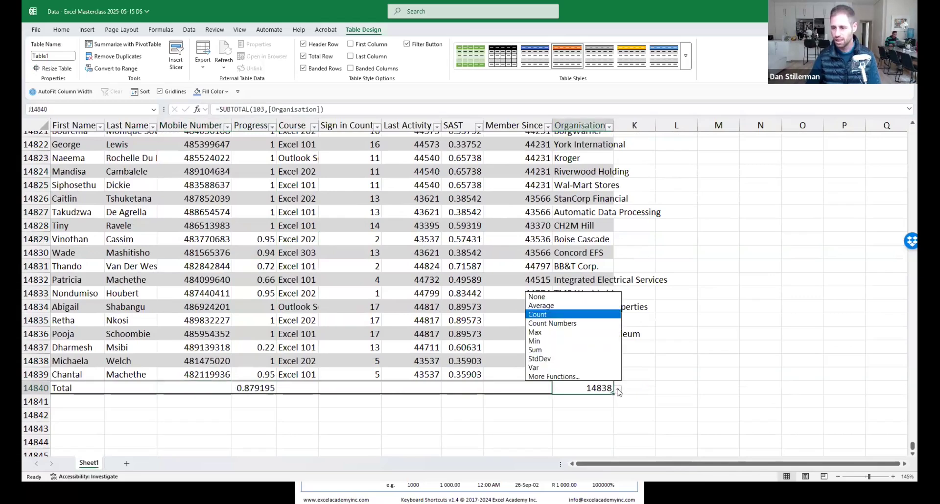
left_click(579, 315)
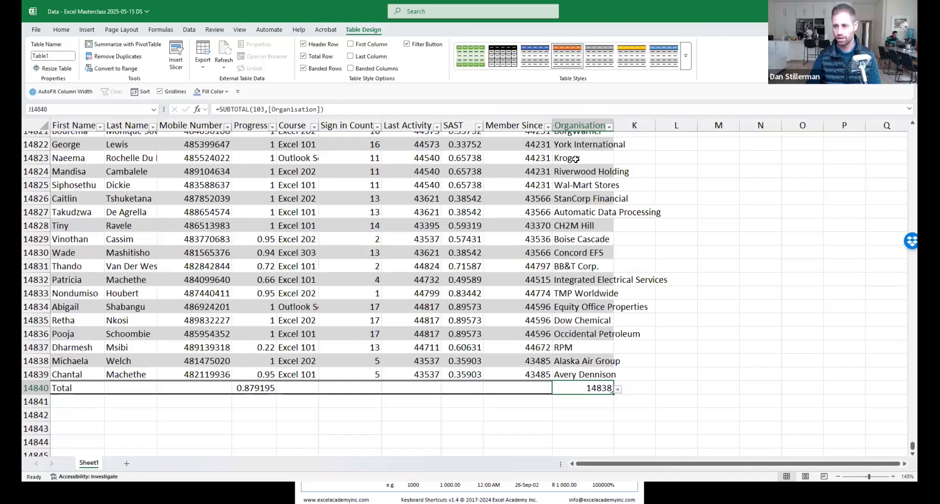
left_click(401, 197)
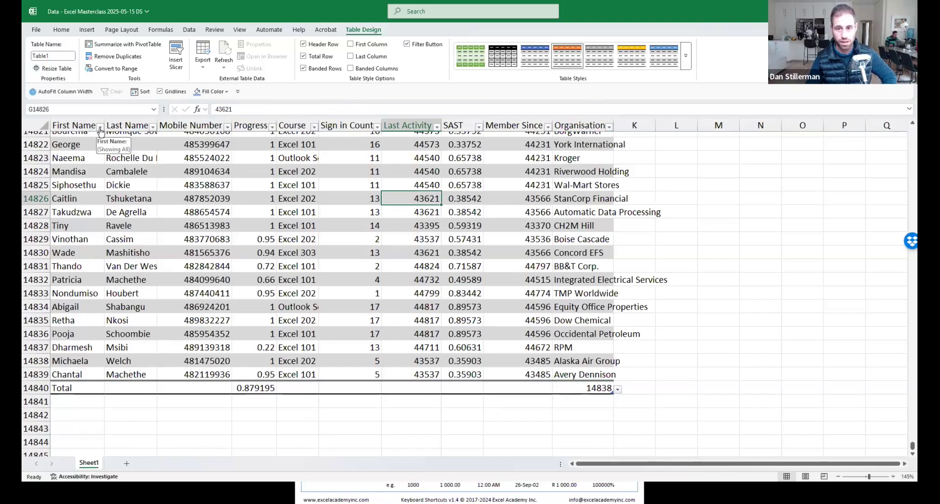
Show the View tab's window settings and select a Course cell and an empty cell outside the table.
left_click(240, 31)
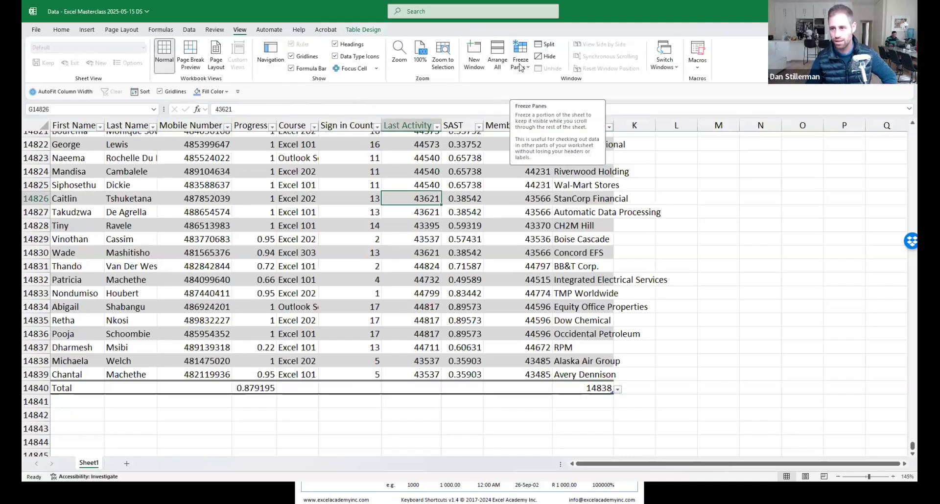
left_click(286, 242)
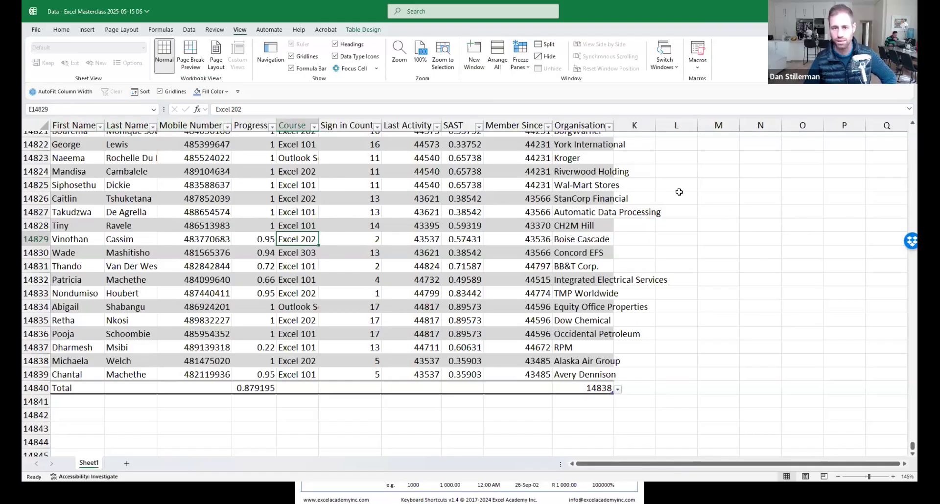
left_click(680, 192)
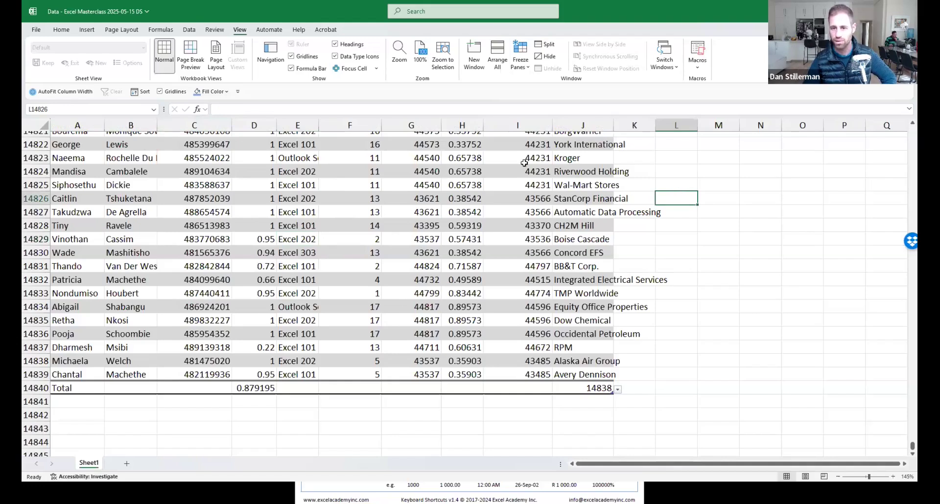
Select Progress cell D14829 (0.95) and save the workbook with Ctrl+S.
left_click(247, 220)
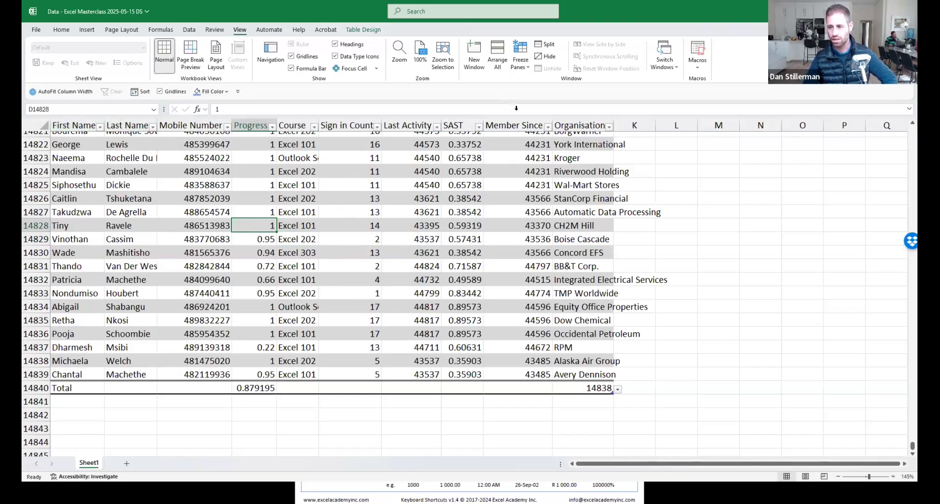
left_click(545, 385)
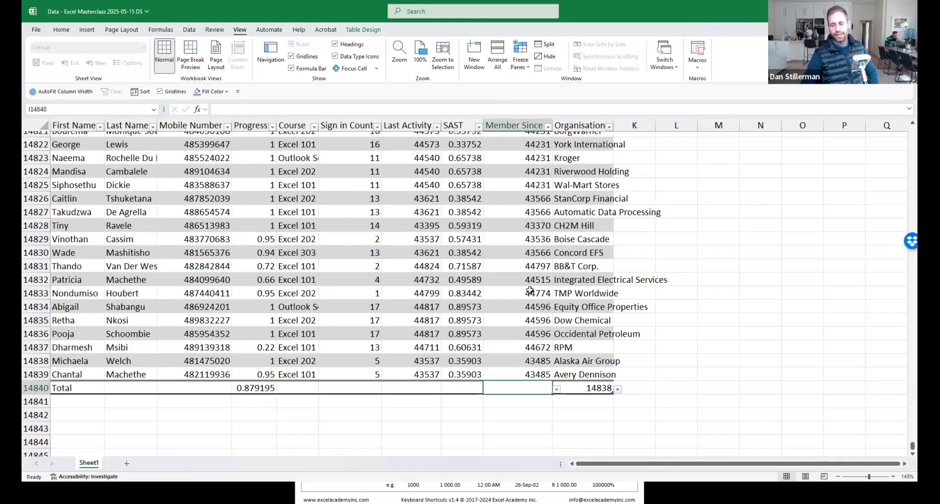
left_click(248, 211)
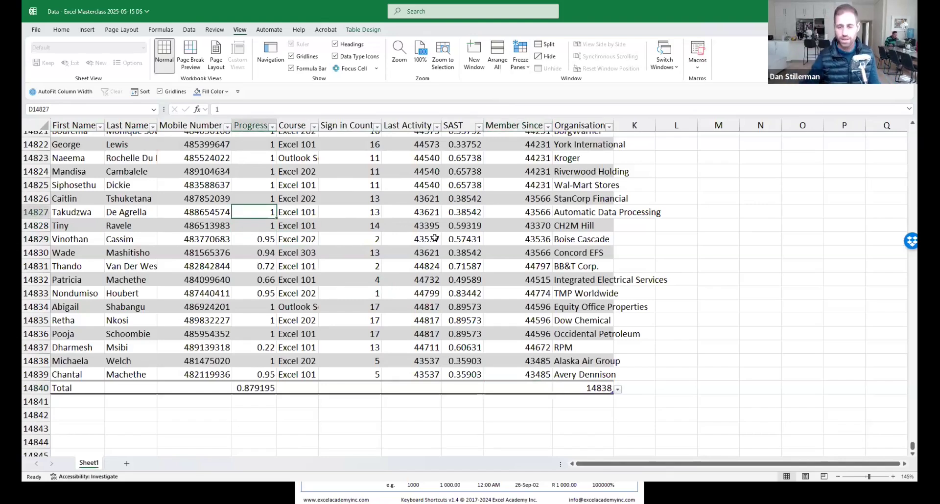
left_click(262, 241)
key("ctrl+s")
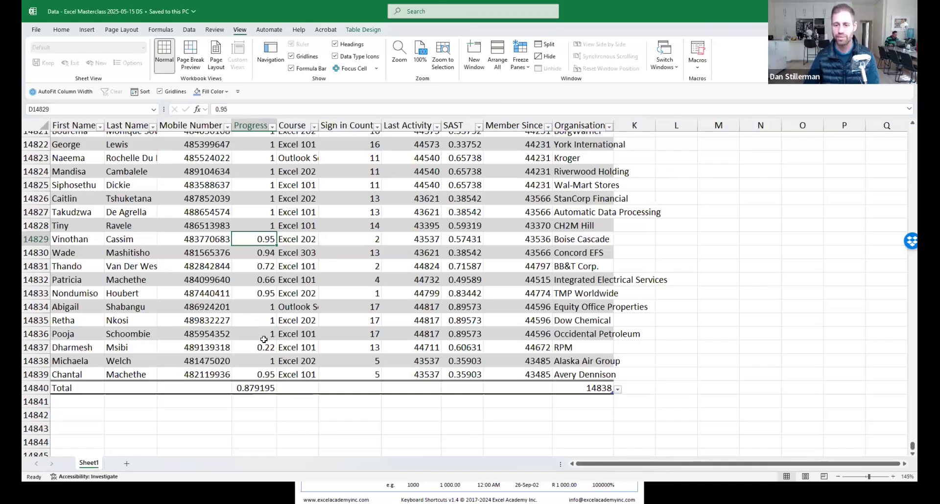
Select the Progress values and the 0.95 cell, with the Home tab's formatting options showing.
left_click_drag(262, 155, 262, 384)
left_click(260, 242)
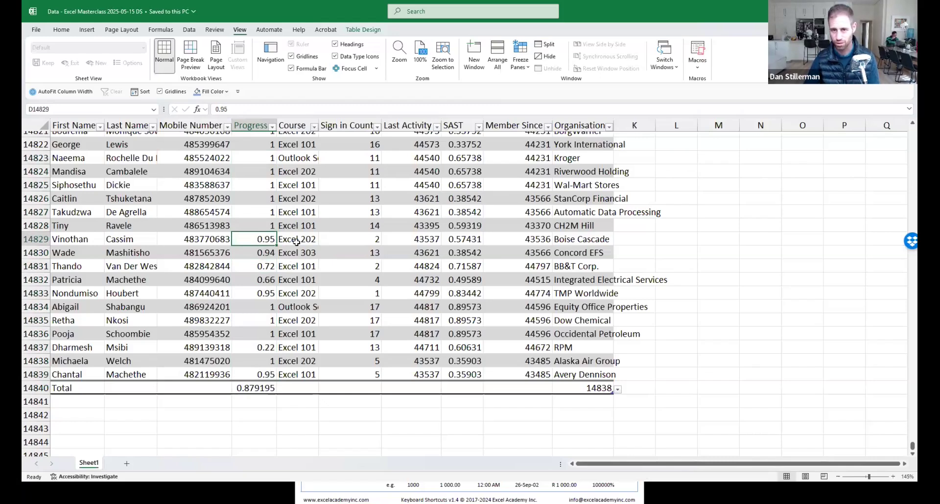
left_click(59, 30)
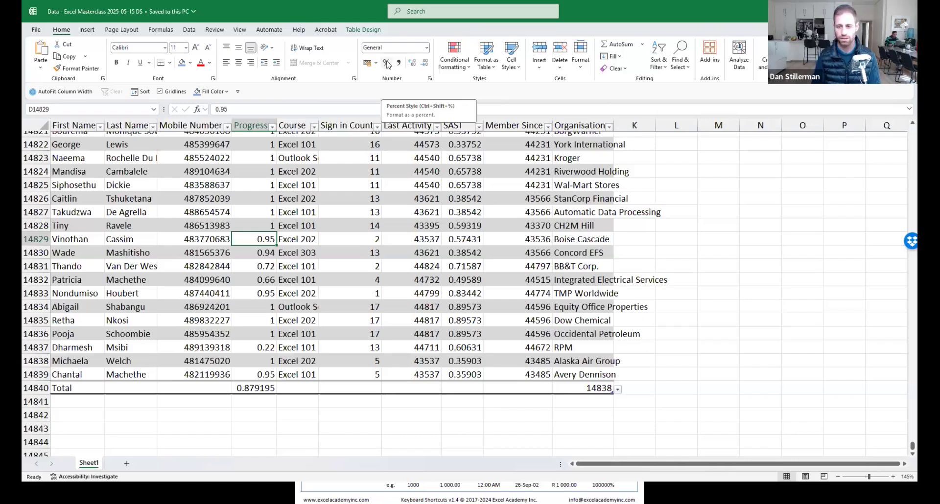
left_click(388, 64)
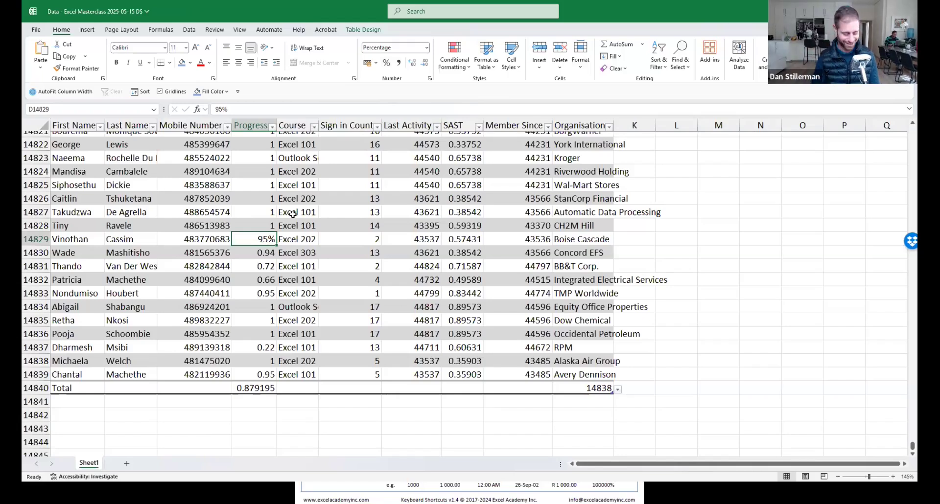
key("ctrl+shift+grave")
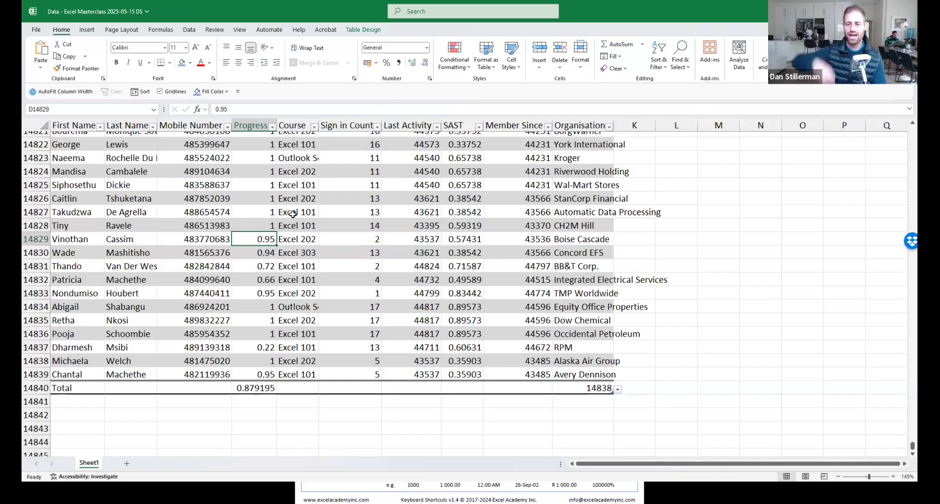
left_click(254, 125)
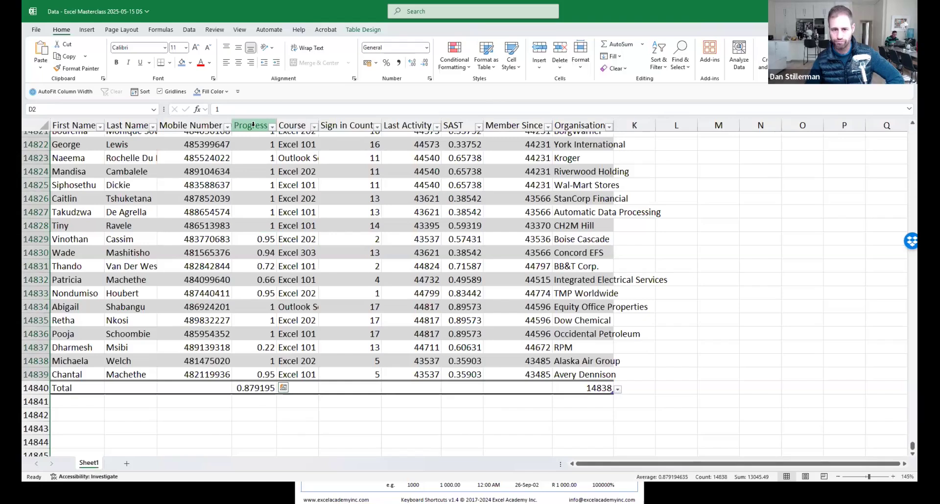
left_click(260, 120)
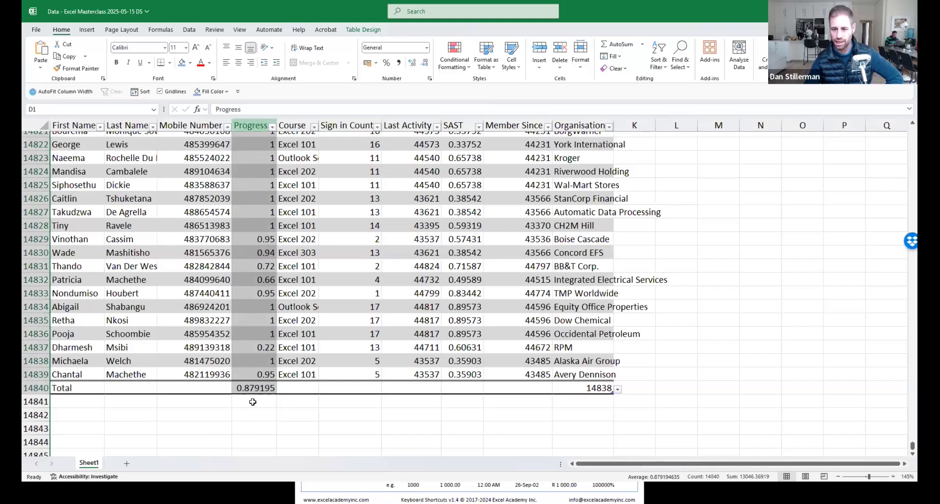
left_click(258, 122)
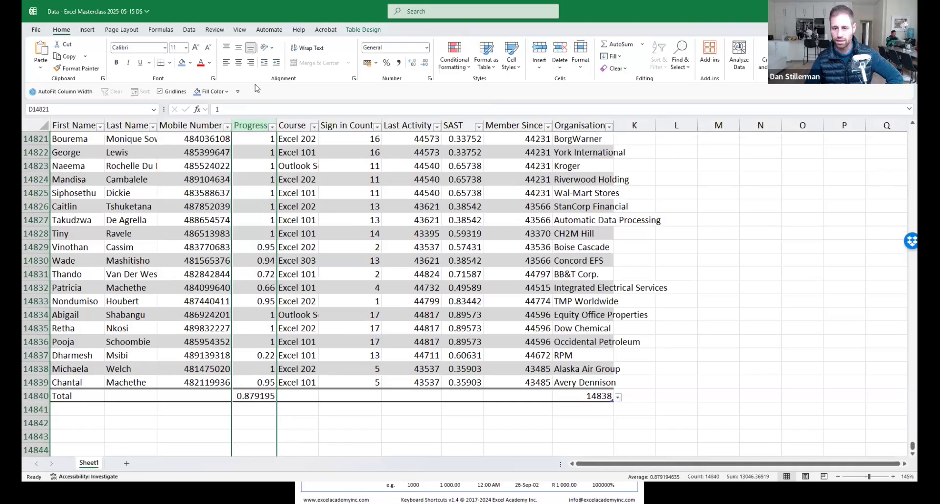
left_click(257, 311)
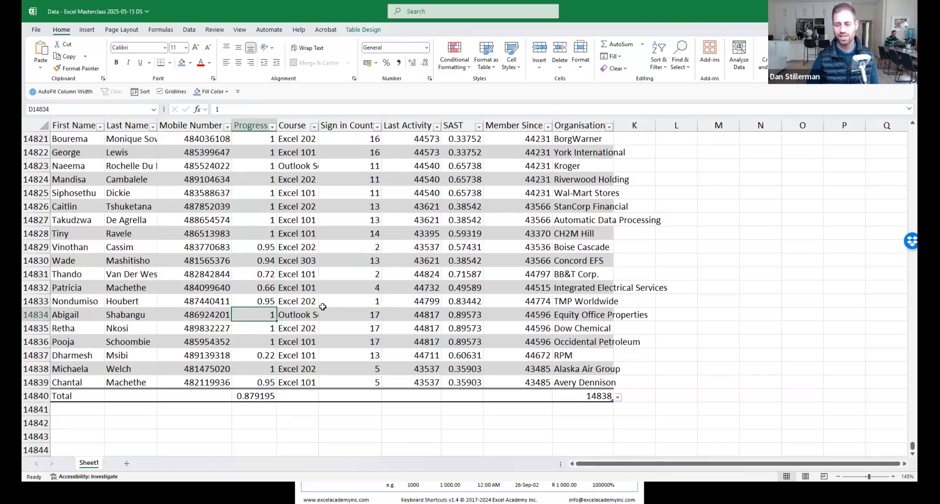
key("ctrl+space")
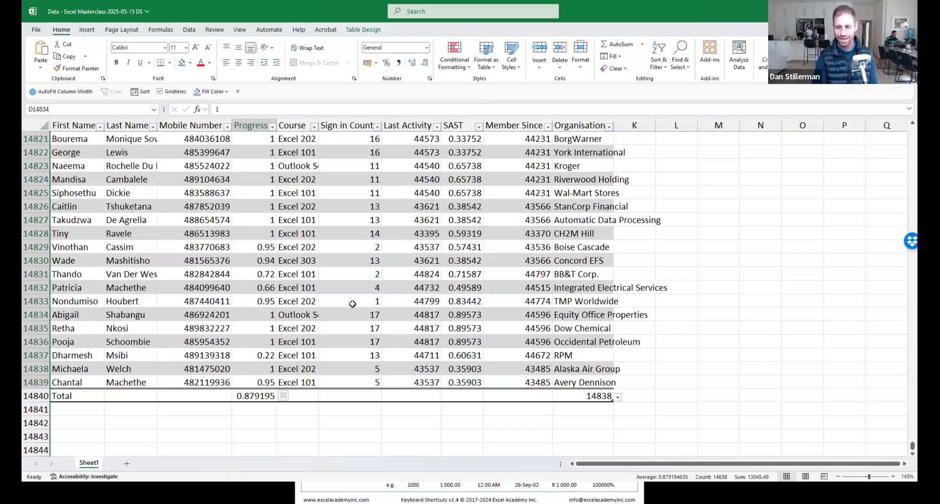
key("ctrl+space")
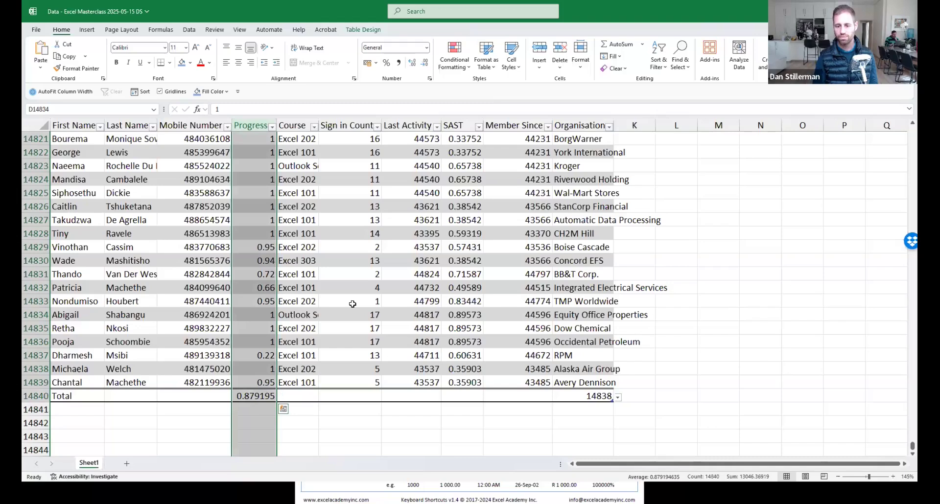
left_click(258, 260)
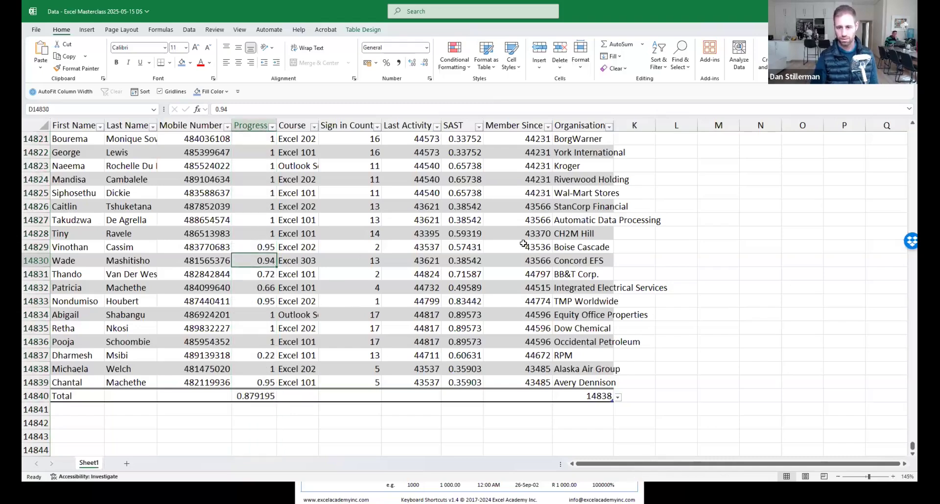
key("ctrl+space")
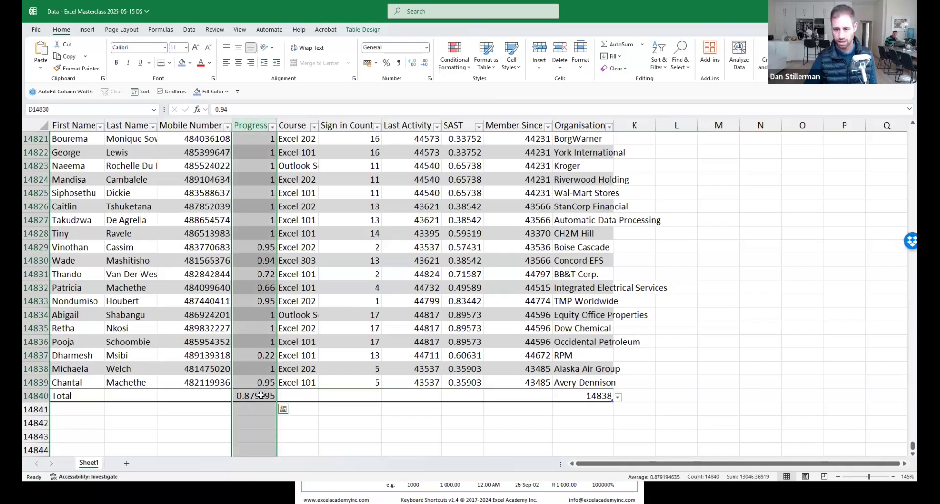
left_click(258, 327)
left_click_drag(254, 152, 260, 381)
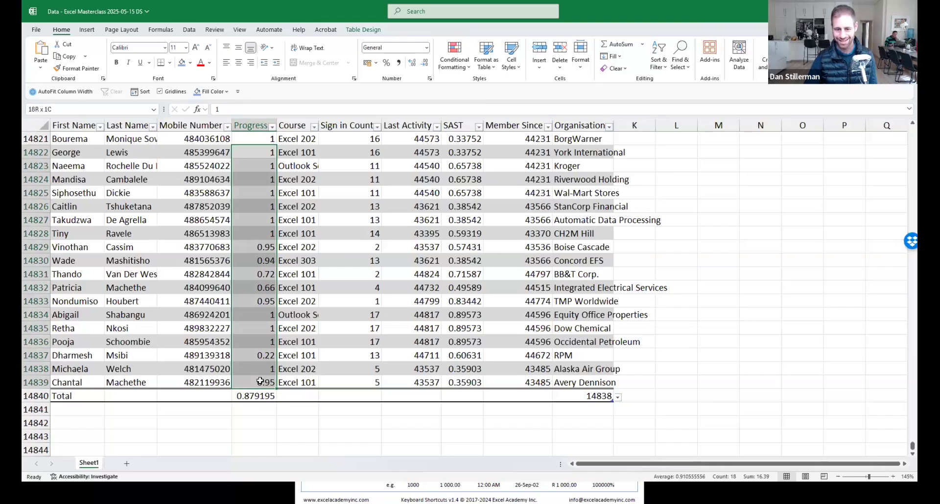
left_click_drag(261, 382, 260, 382)
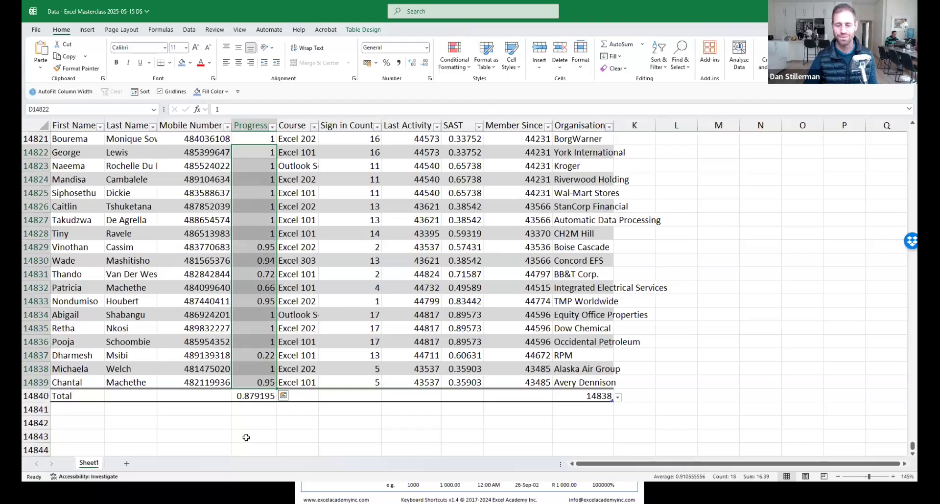
left_click(262, 369)
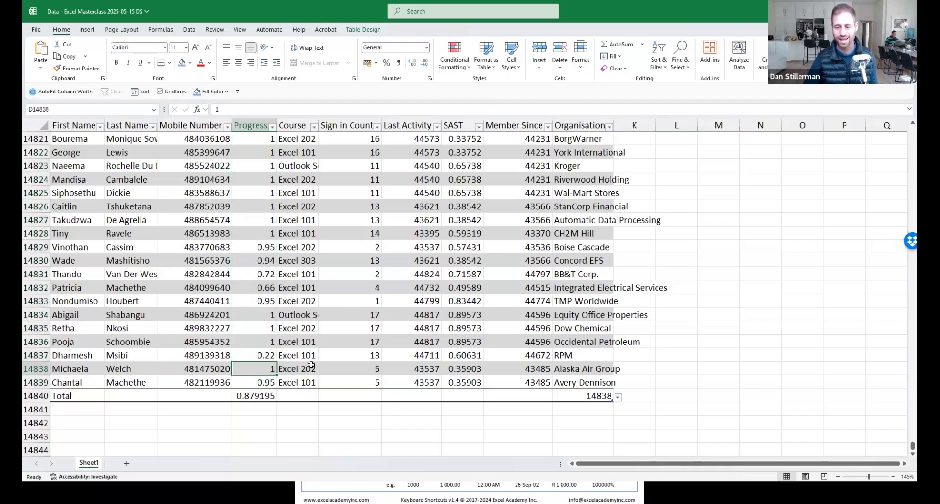
left_click(318, 395)
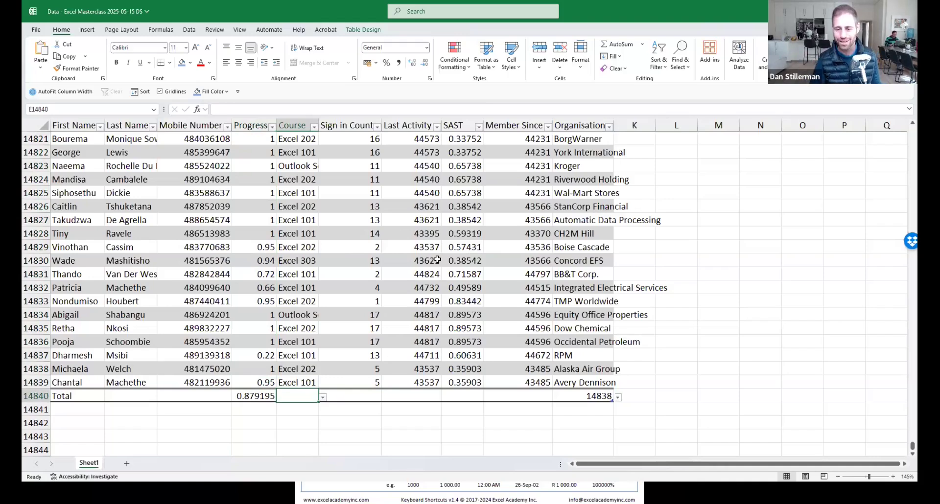
Step below the table and jump to the sheet's last row, 1048576.
key("Down")
key("Down")
key("Down")
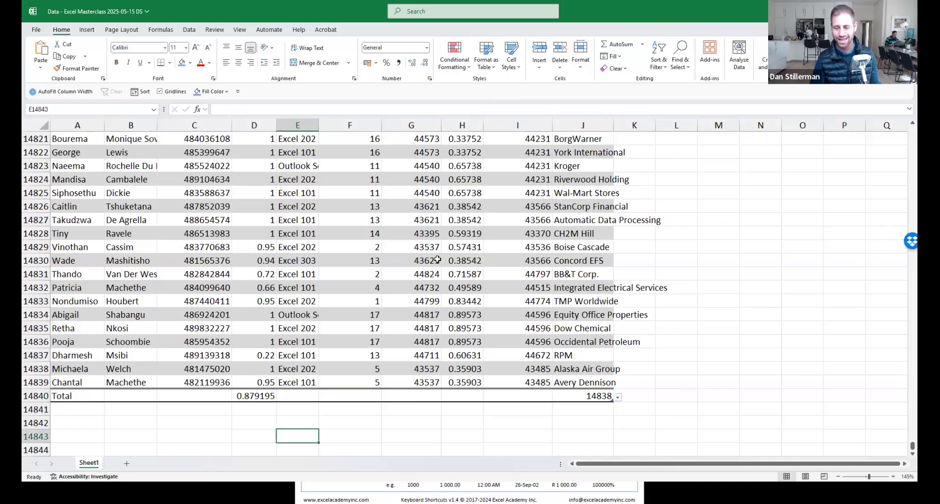
key("ctrl+Down")
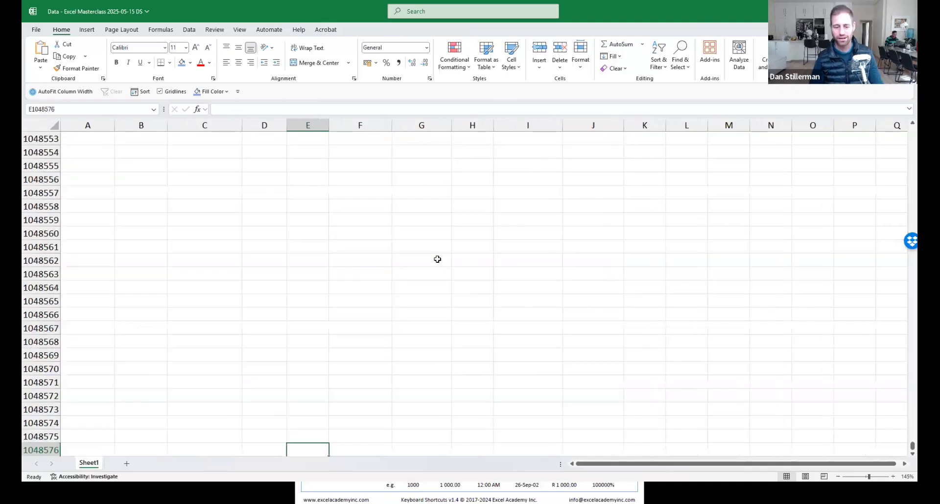
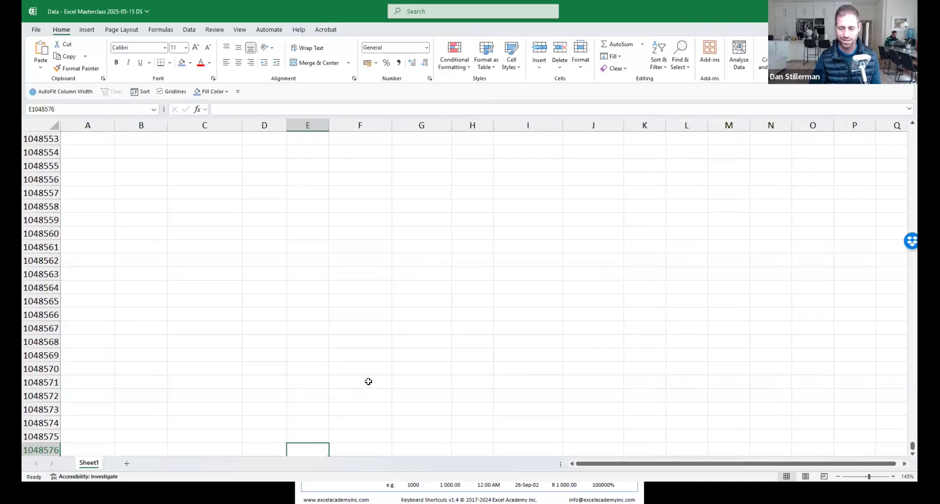
Jump up to the table's Total row (Progress average 0.879195) and show the last records.
key("ctrl+Up")
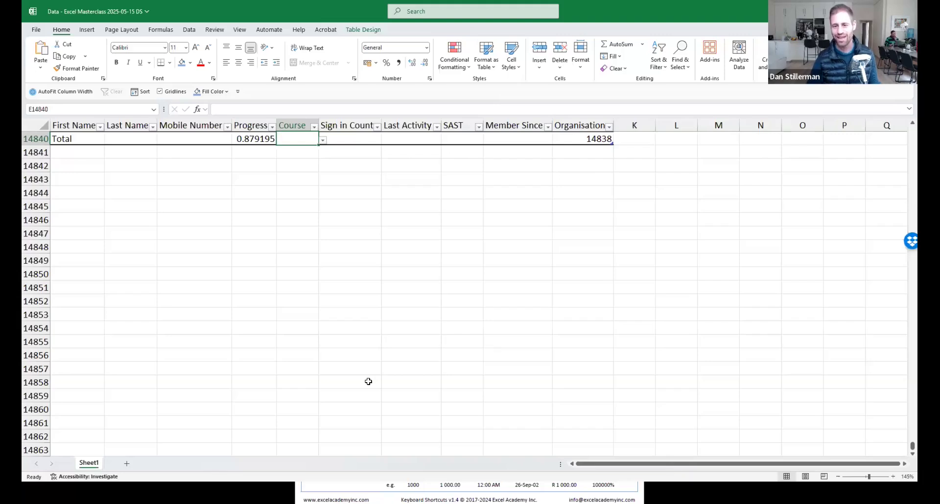
scroll(354, 343, "up", 5)
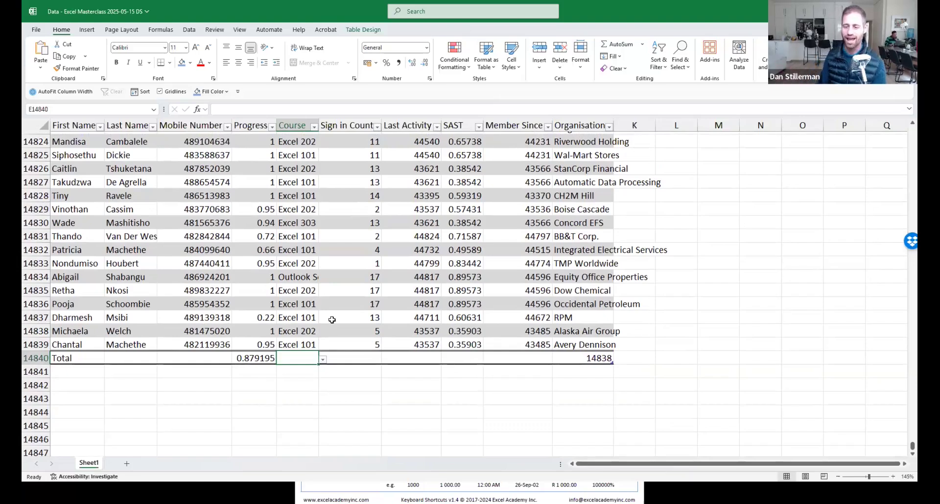
Format the whole Progress column's values as percentages.
left_click(676, 126)
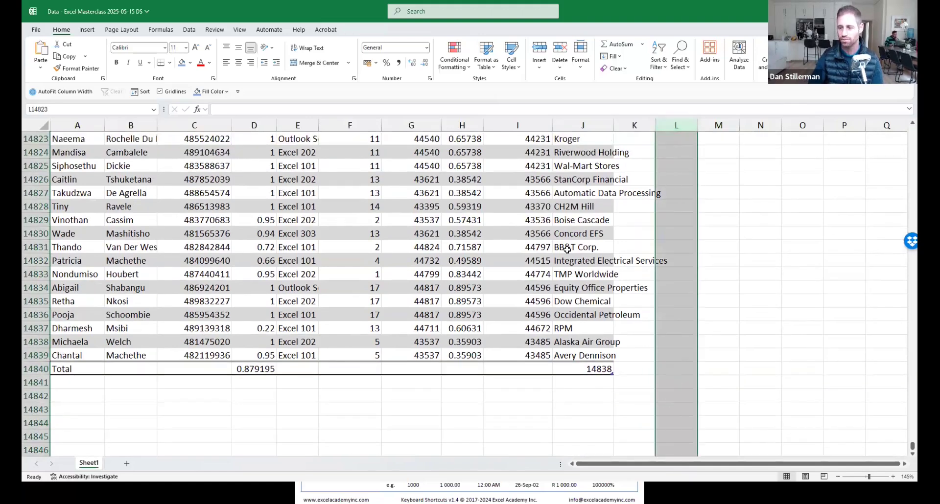
left_click(356, 125)
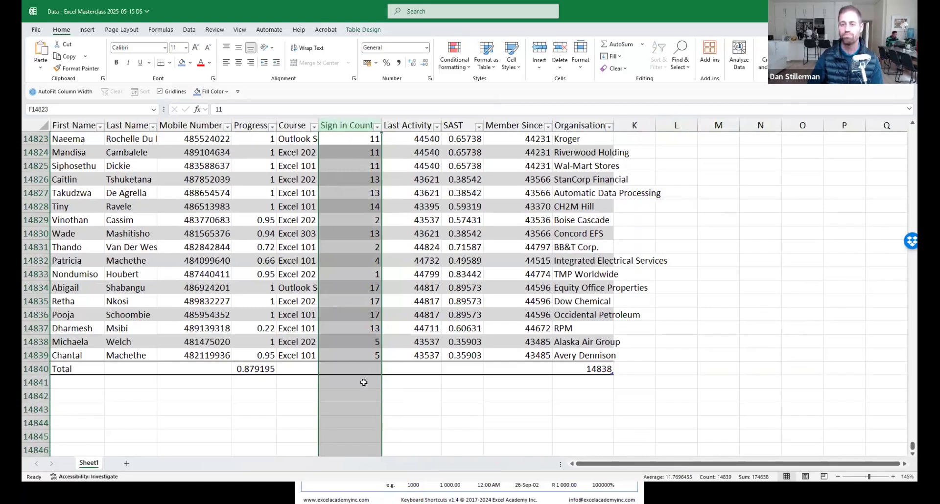
left_click(252, 273)
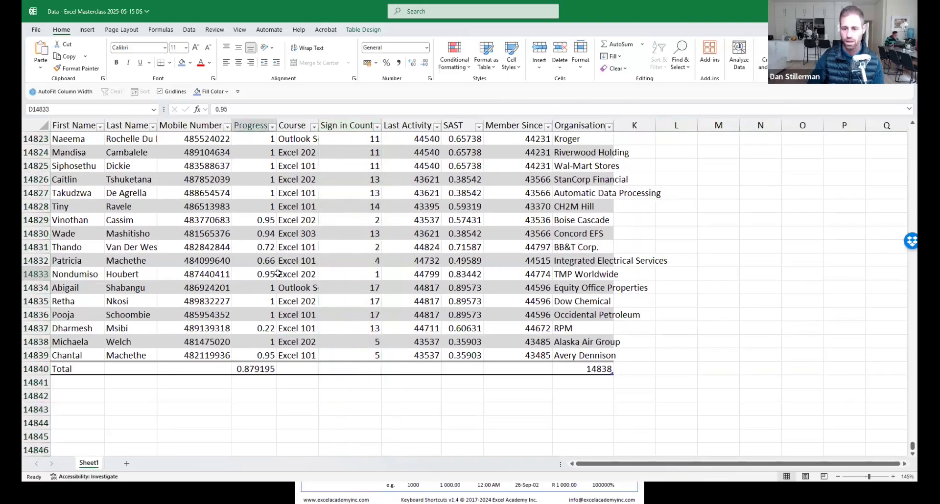
key("ctrl+space")
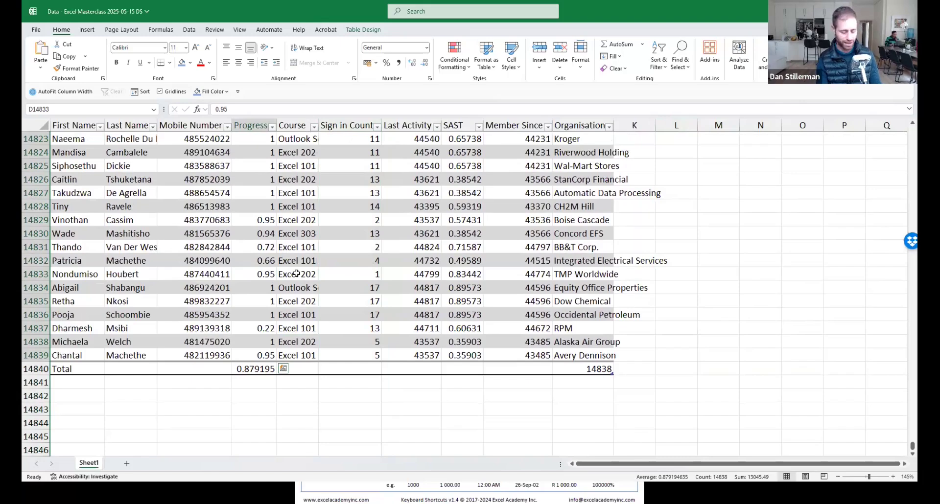
key("ctrl+shift+5")
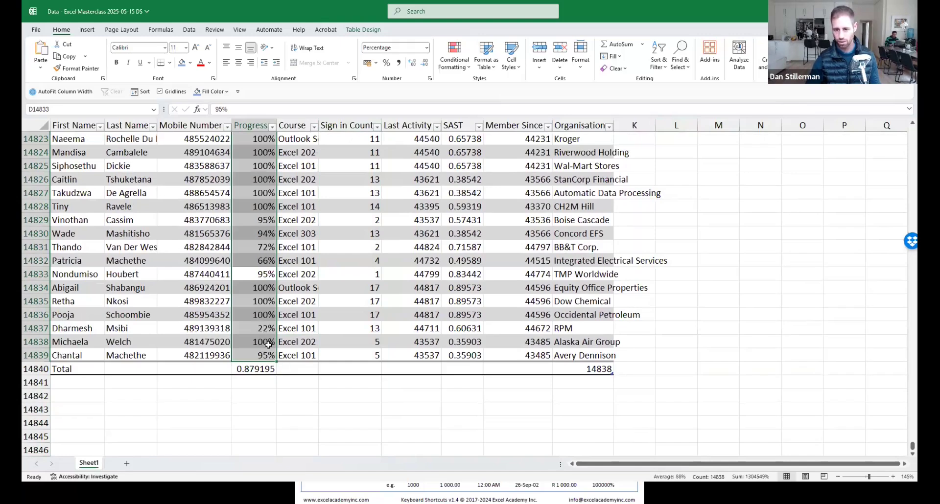
Format the Progress Total cell as a percentage too.
left_click(265, 368)
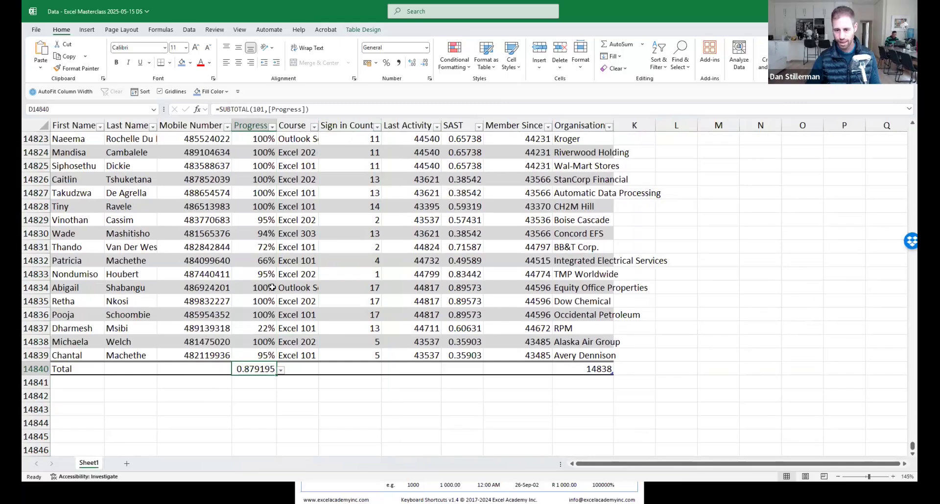
left_click(262, 302)
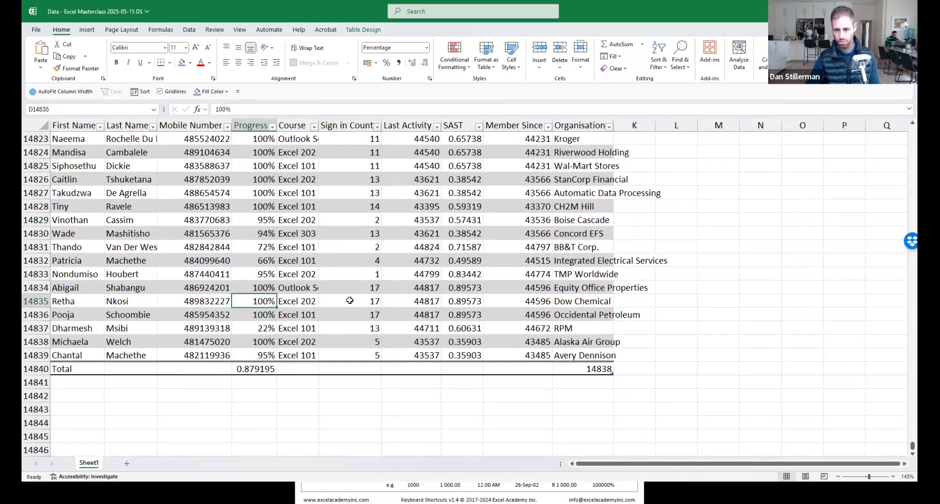
key("Down")
key("Down")
key("Down")
key("Down")
key("Down")
key("Down")
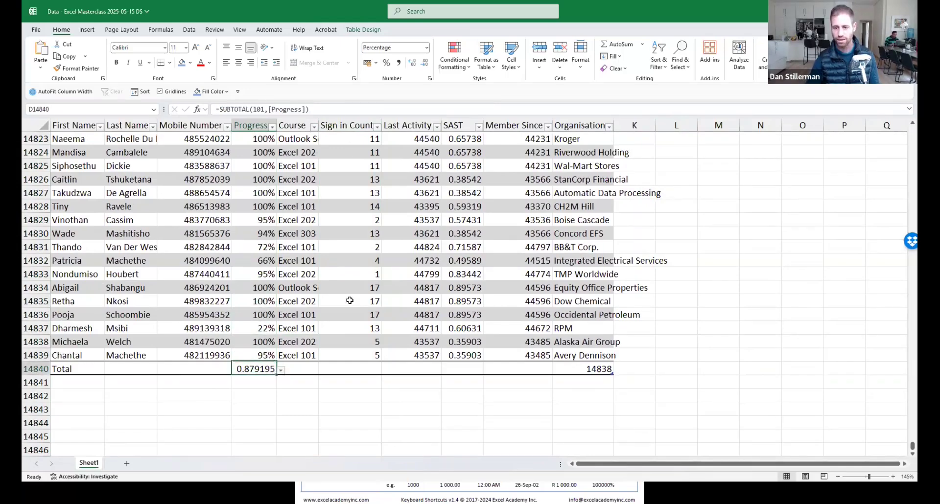
left_click(259, 371)
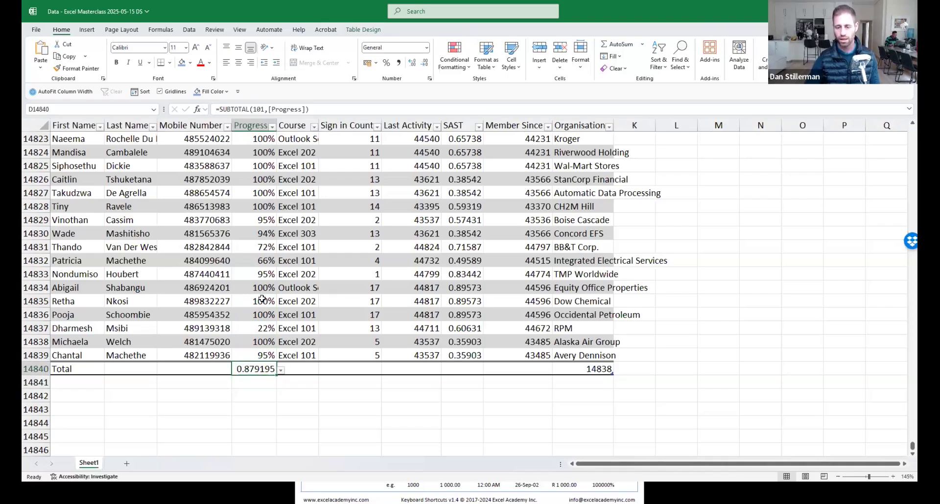
key("ctrl+shift+5")
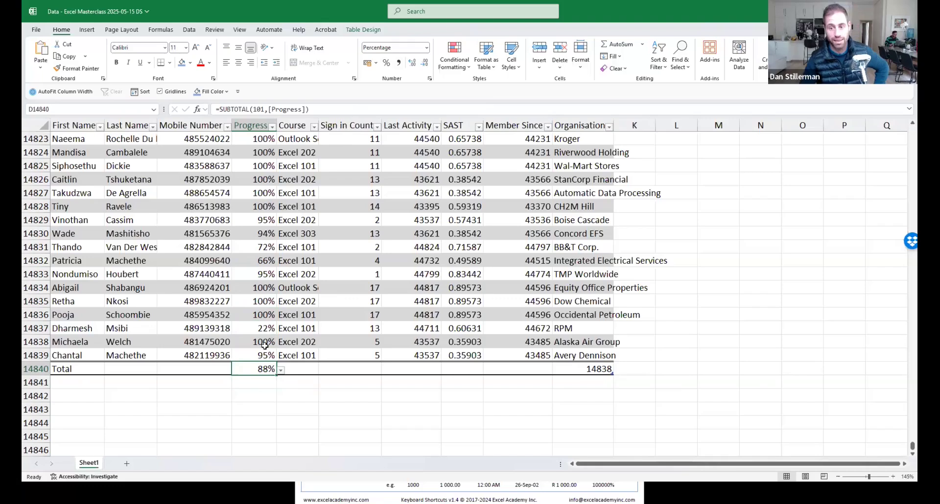
Adjust the Progress total's decimal places so it reads 87.9%.
left_click_drag(255, 153, 263, 303)
left_click(252, 371)
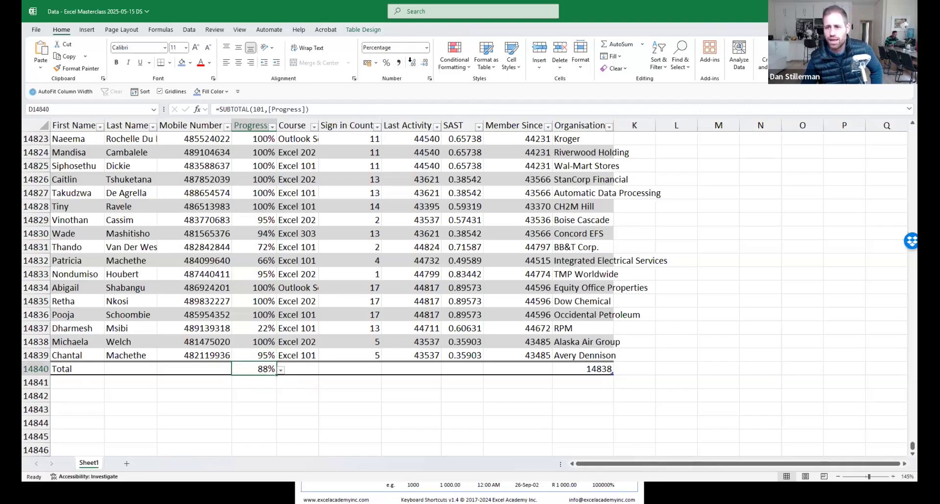
left_click(412, 63)
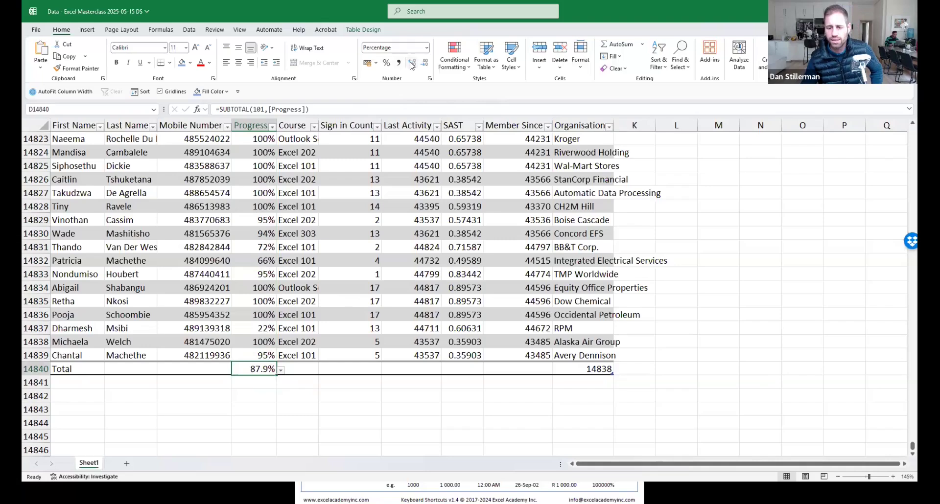
left_click(412, 63)
left_click(412, 63)
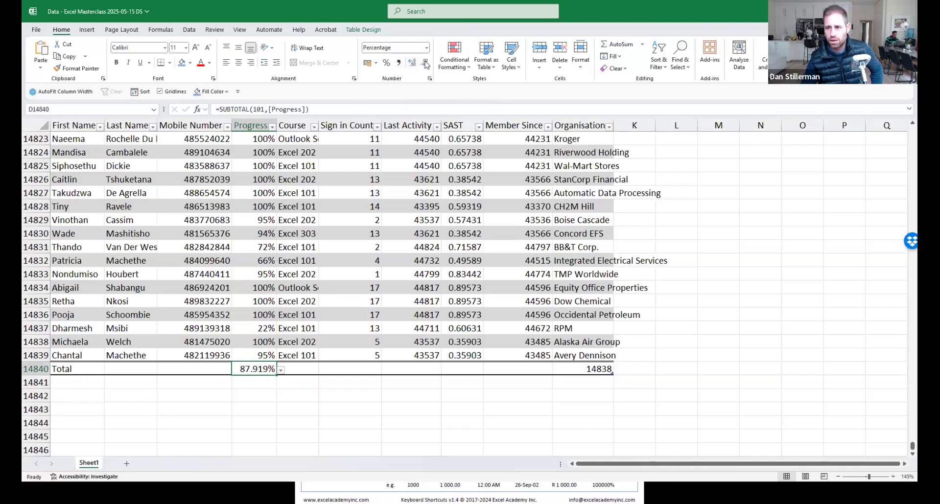
left_click(425, 63)
left_click(425, 63)
left_click(264, 301)
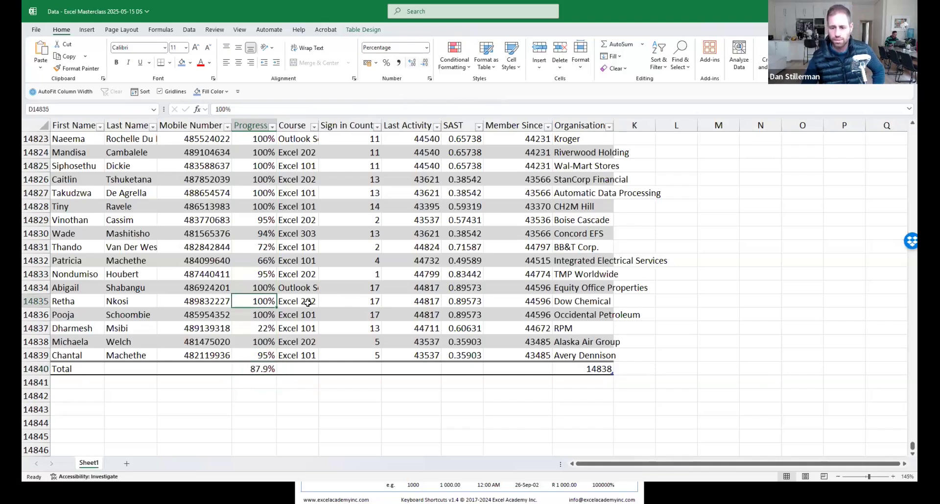
Check a 95% Progress value, then jump to the top of the Last Activity column.
left_click(270, 370)
left_click(267, 274)
left_click(420, 232)
key("ctrl+Up")
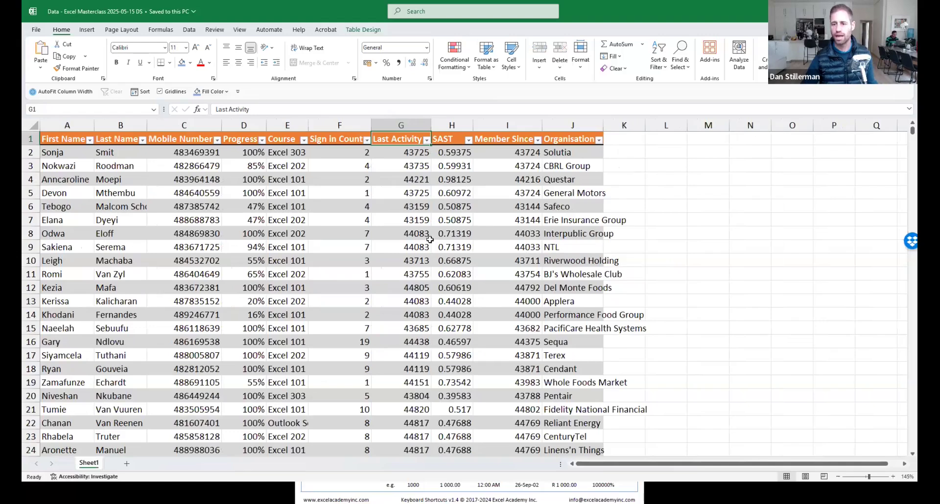
Apply a date format to the whole Last Activity column, giving dates like 17-Sept-19.
left_click(411, 206)
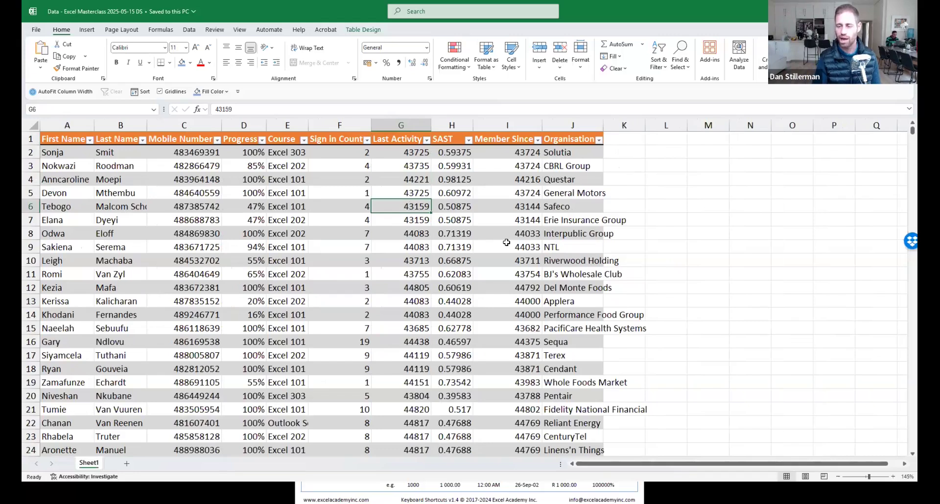
key("ctrl+space")
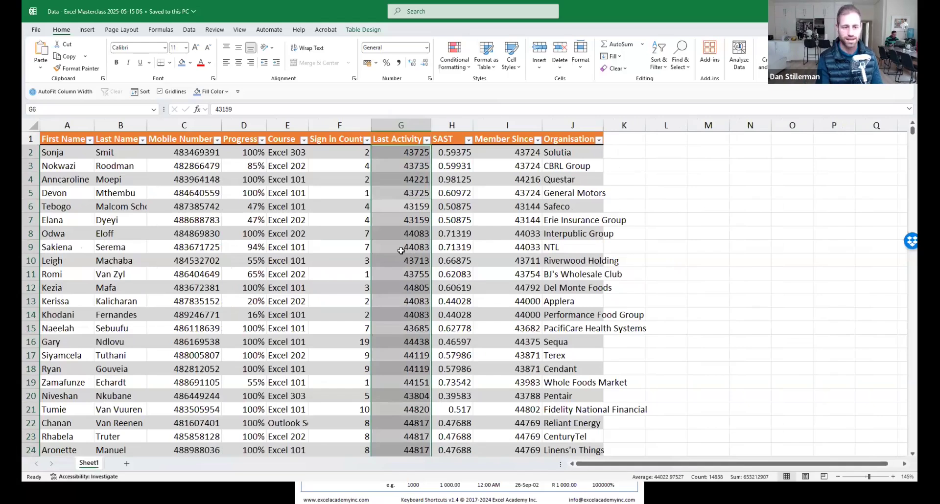
key("ctrl+shift+3")
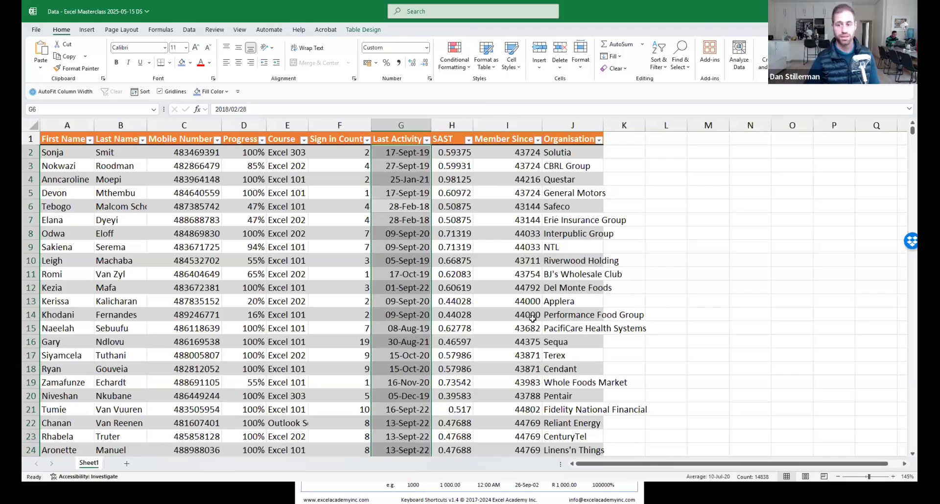
Apply a date format to the entire Member Since column.
left_click(528, 193)
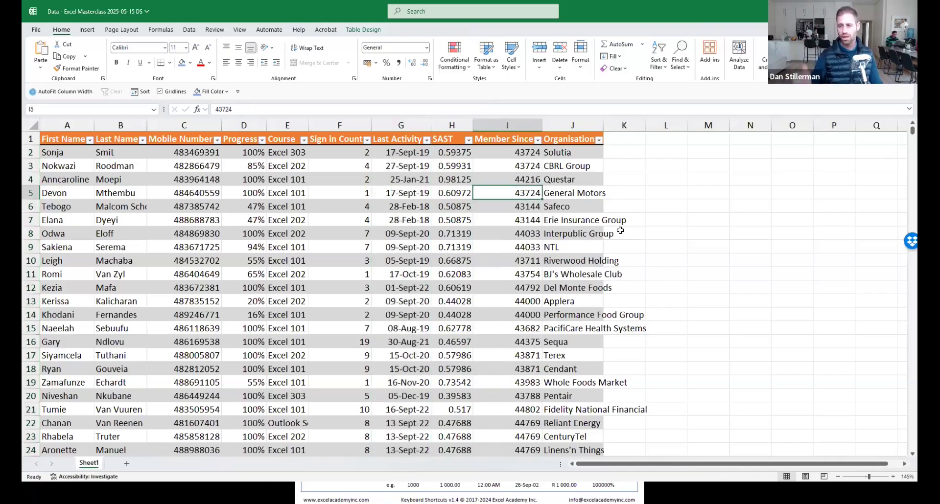
key("ctrl+shift+Down")
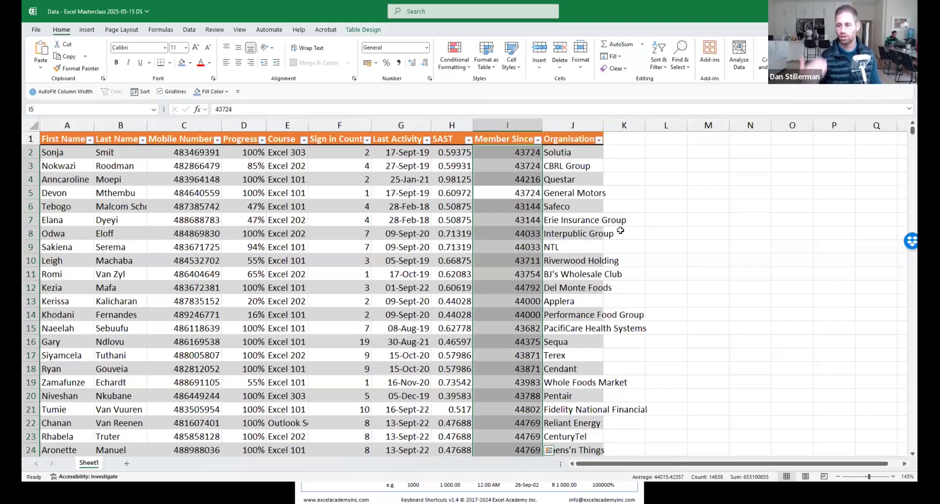
key("ctrl+shift+3")
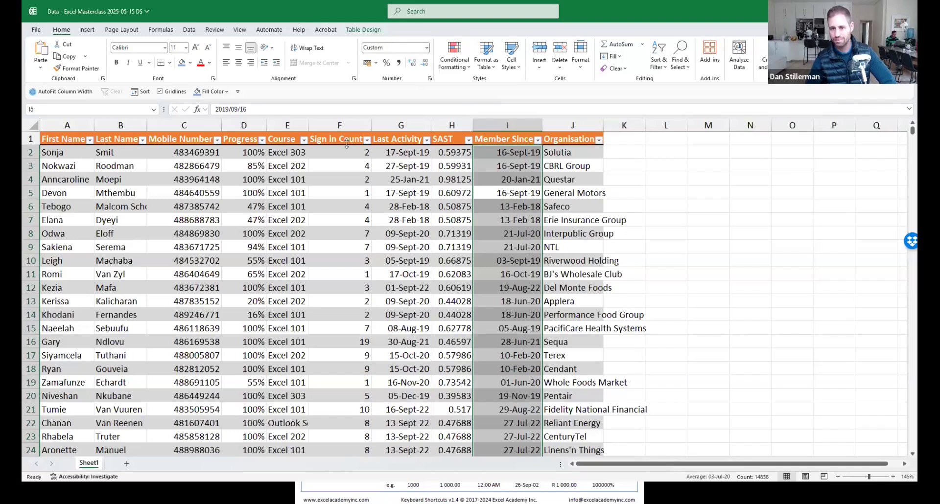
Inspect cell I5's stored date 2019/09/16 in the formula bar without changing it.
left_click(528, 195)
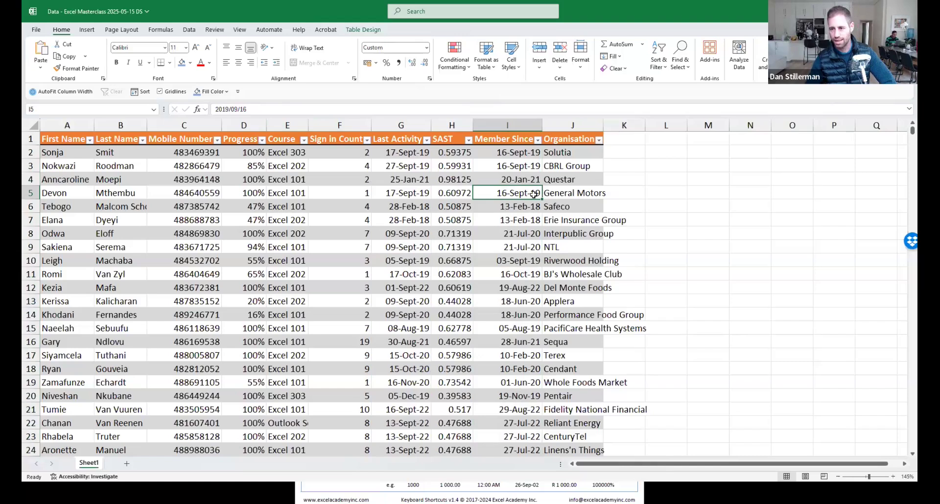
left_click(227, 109)
left_click_drag(256, 109, 280, 110)
left_click(226, 110)
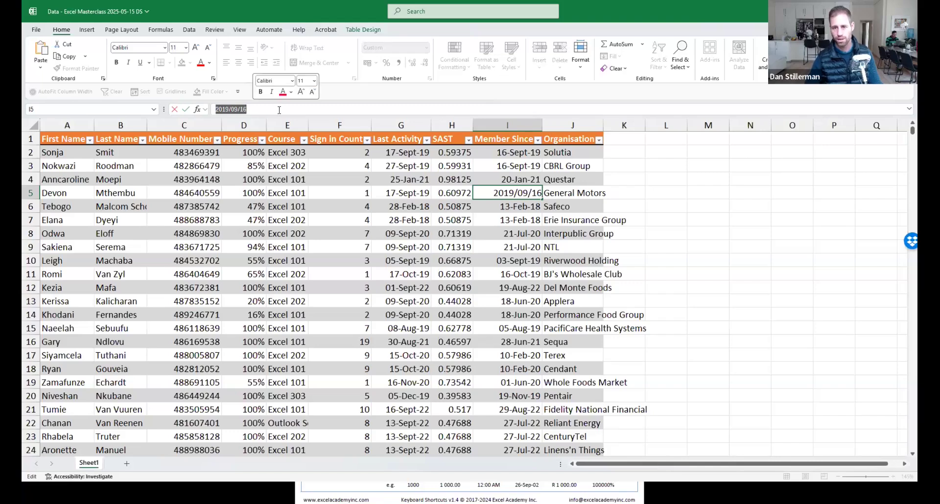
key("Escape")
left_click(534, 218)
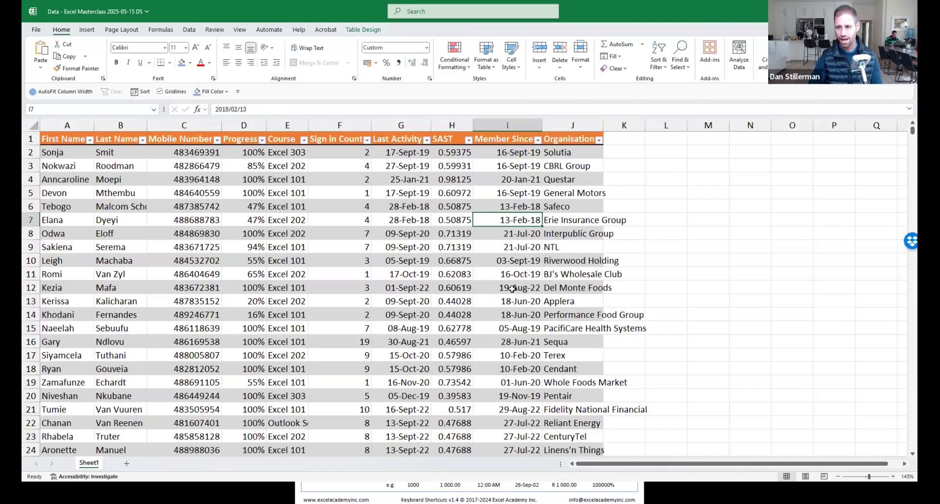
key("Left")
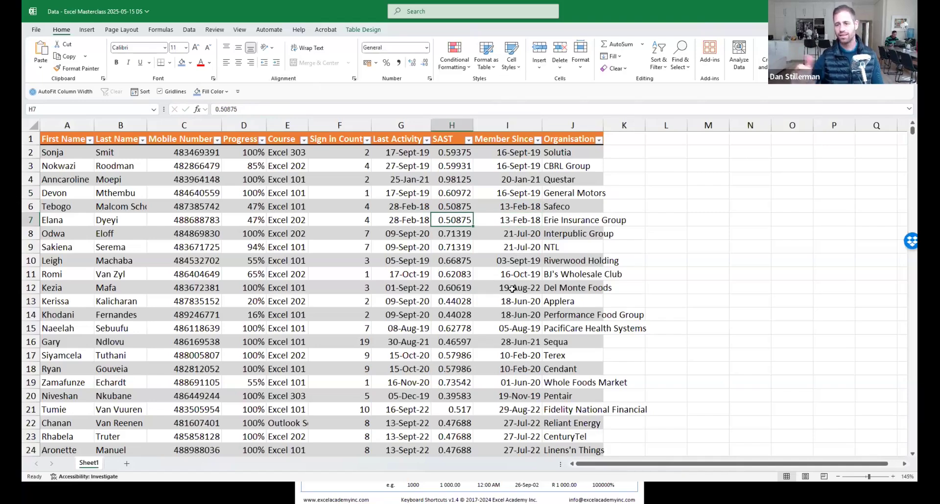
left_click(452, 121)
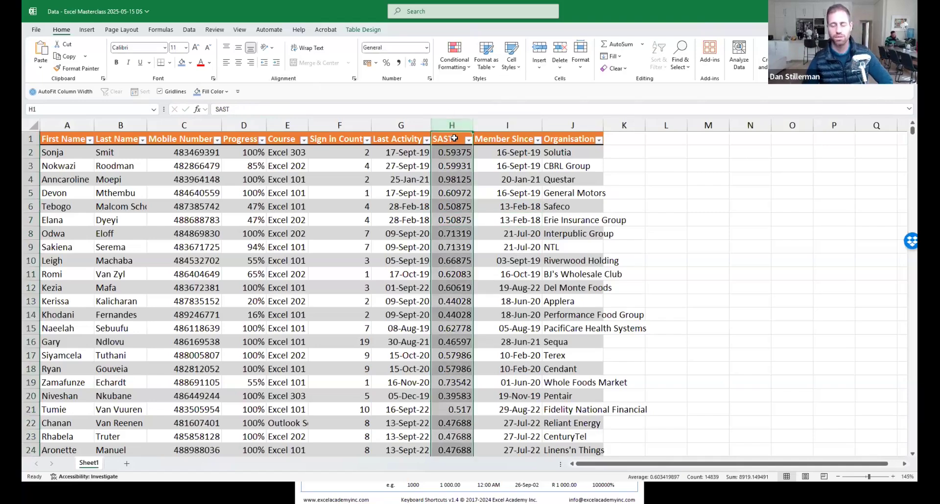
left_click(463, 196)
left_click_drag(461, 155, 460, 301)
left_click_drag(464, 373, 464, 373)
left_click(454, 246)
left_click(455, 316)
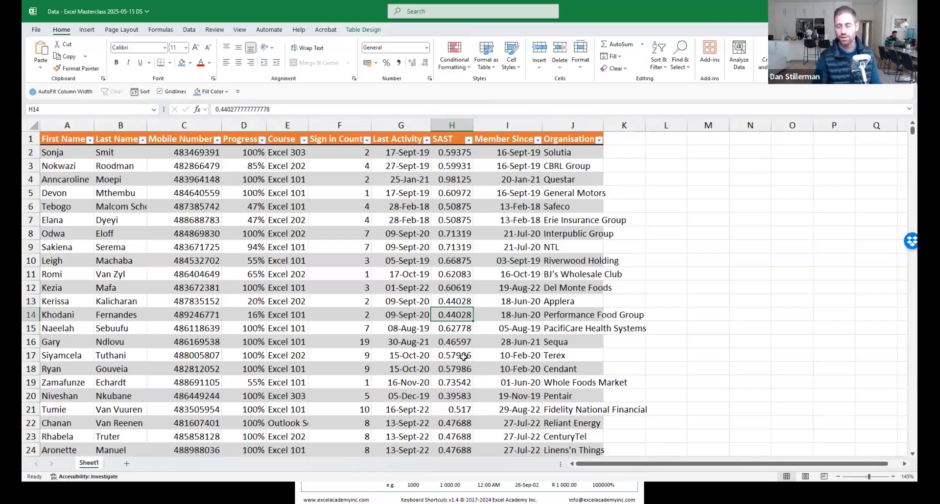
key("ctrl+space")
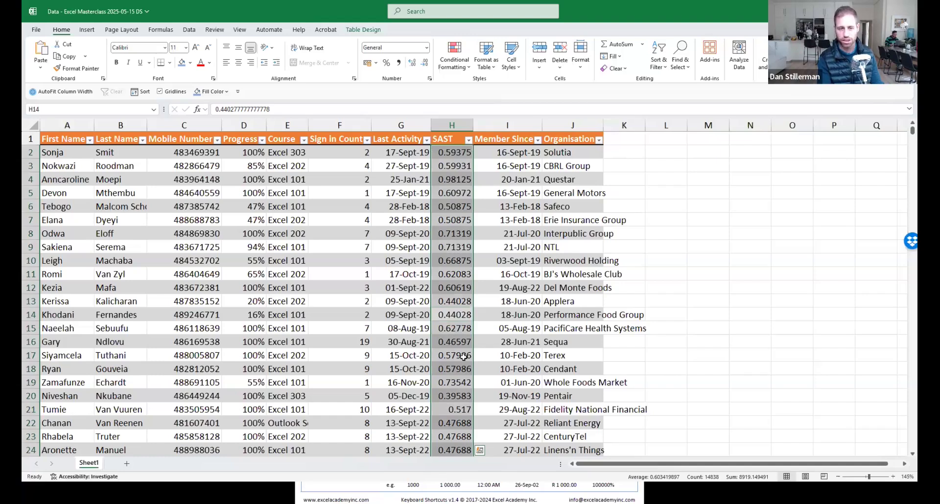
key("ctrl+shift+at")
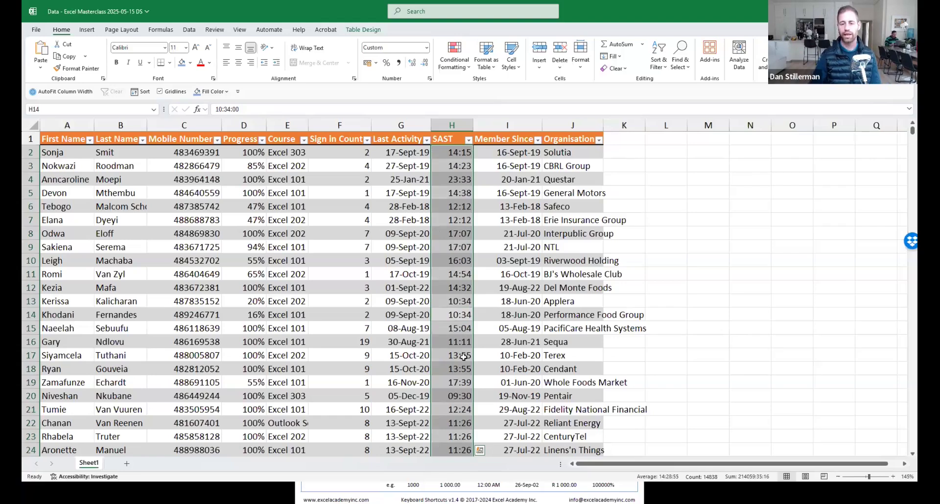
left_click(463, 357)
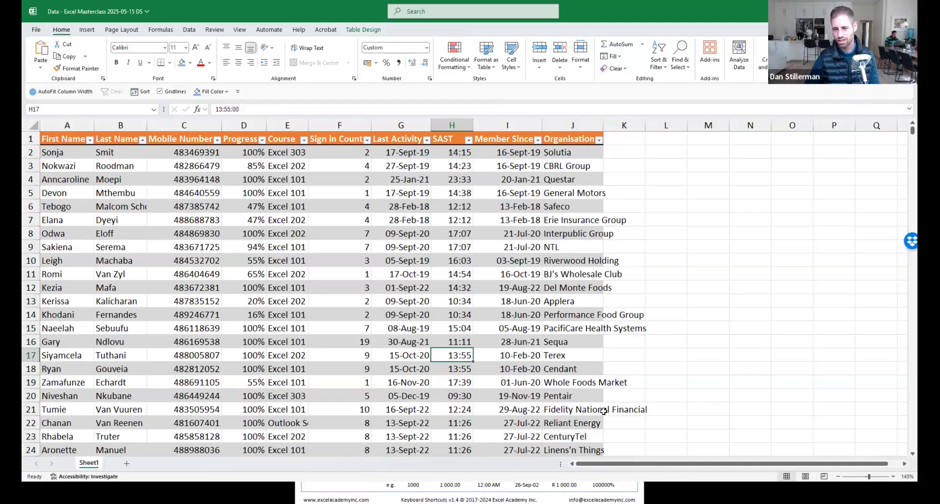
Try out smaller selections: Organisation cells J7:K23, a block from B2, A4:A21 and single cells.
left_click_drag(593, 222, 631, 405)
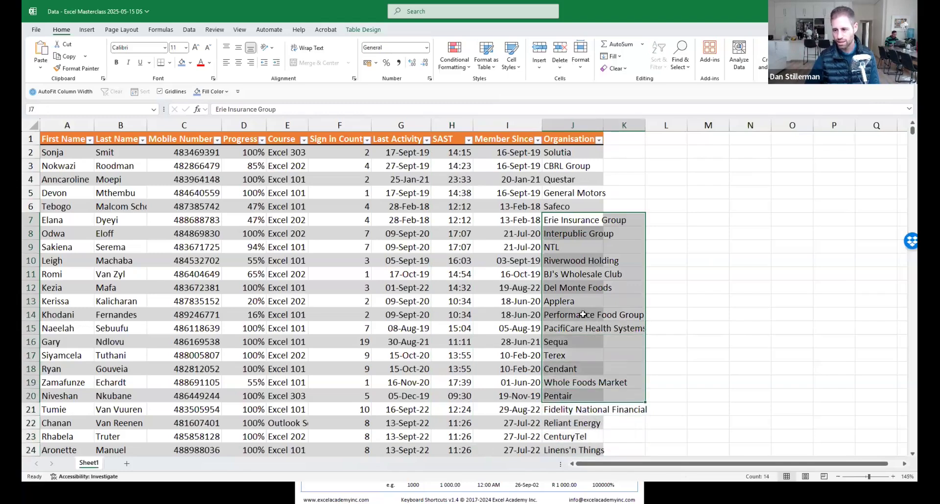
left_click(582, 311)
left_click(597, 286)
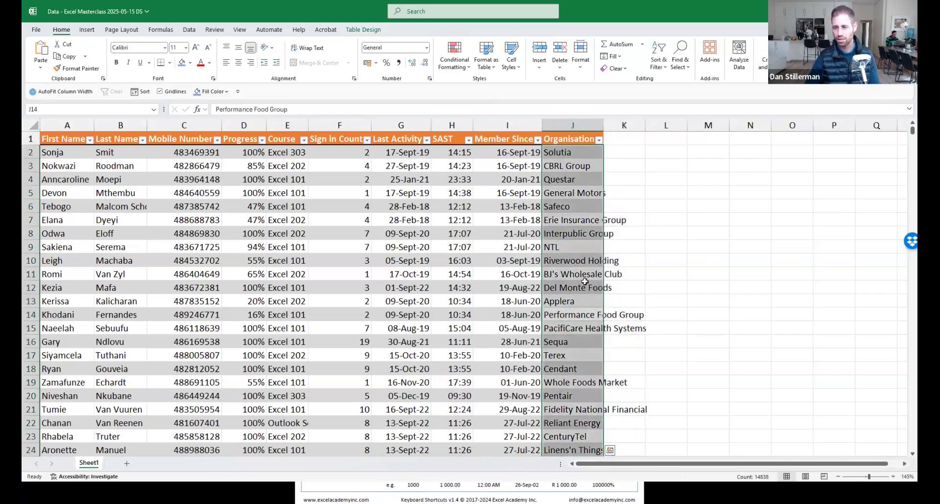
left_click_drag(126, 153, 572, 411)
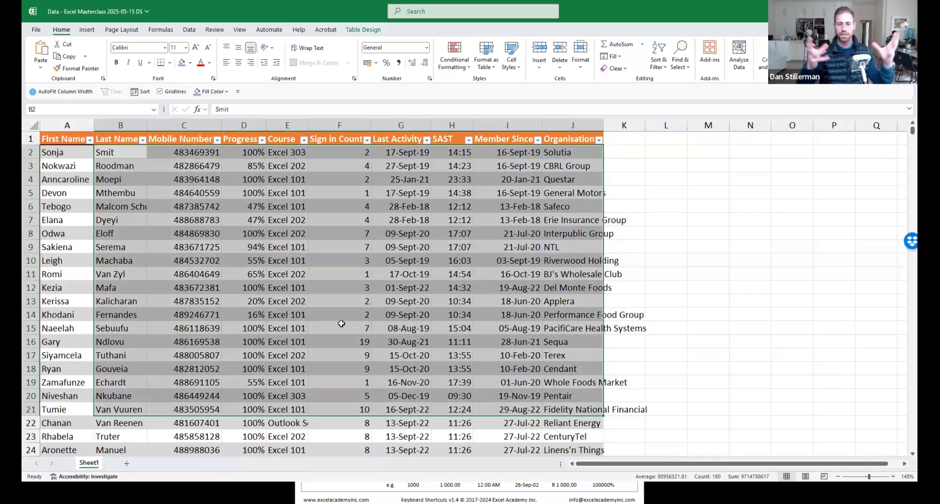
left_click(126, 206)
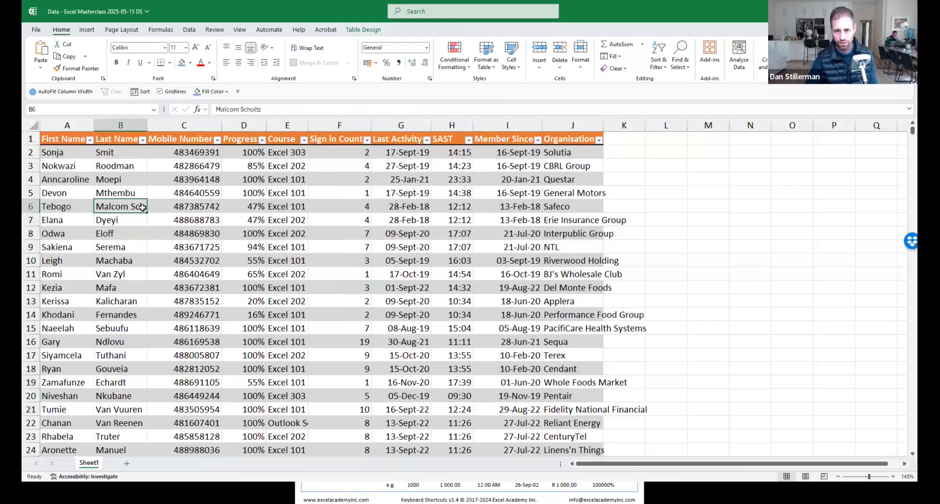
scroll(142, 278, "down", 9)
scroll(142, 278, "down", 1)
left_click(138, 253)
scroll(135, 300, "up", 10)
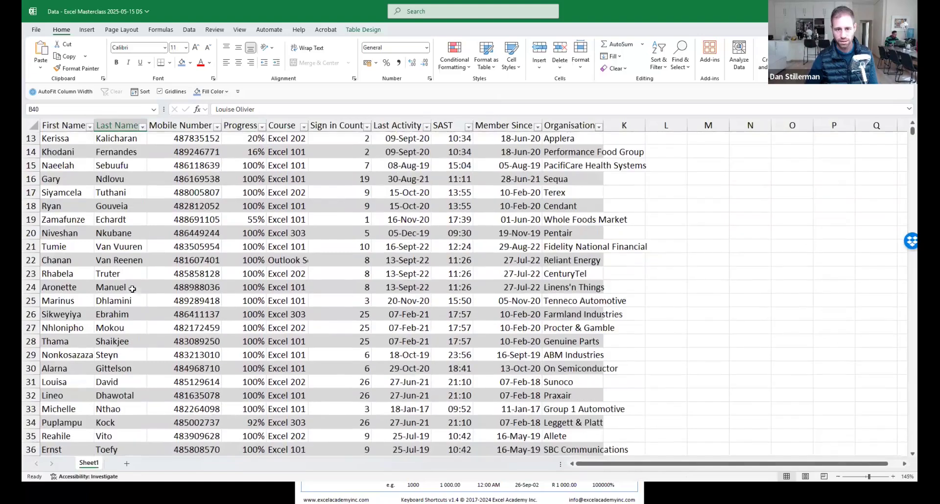
left_click_drag(57, 179, 68, 409)
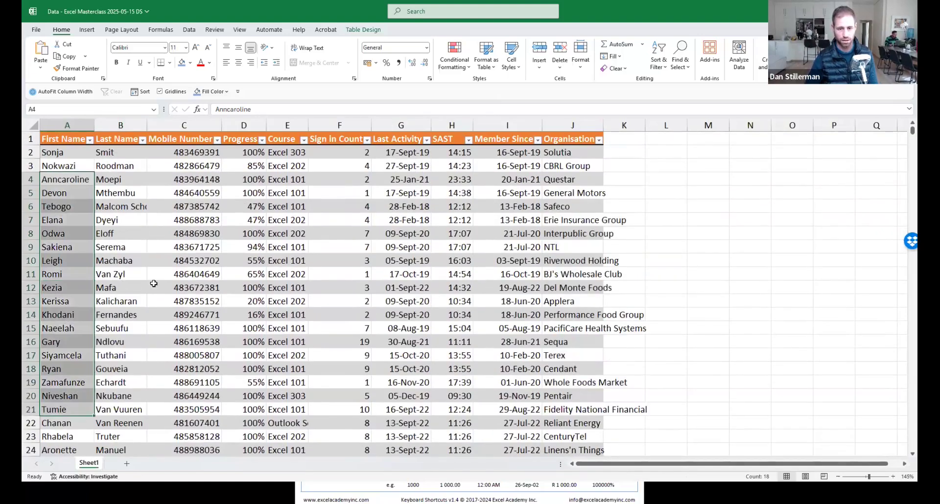
left_click(125, 286)
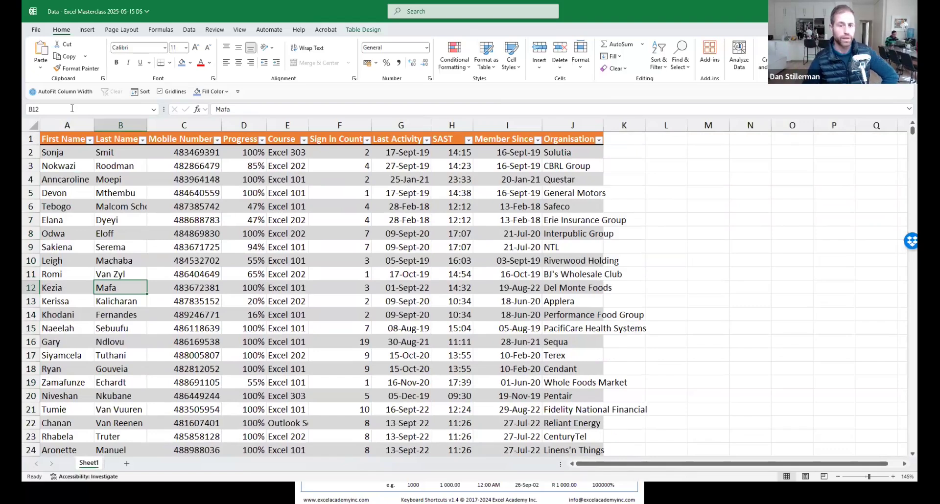
Select the entire worksheet with the Select All corner.
left_click(32, 126)
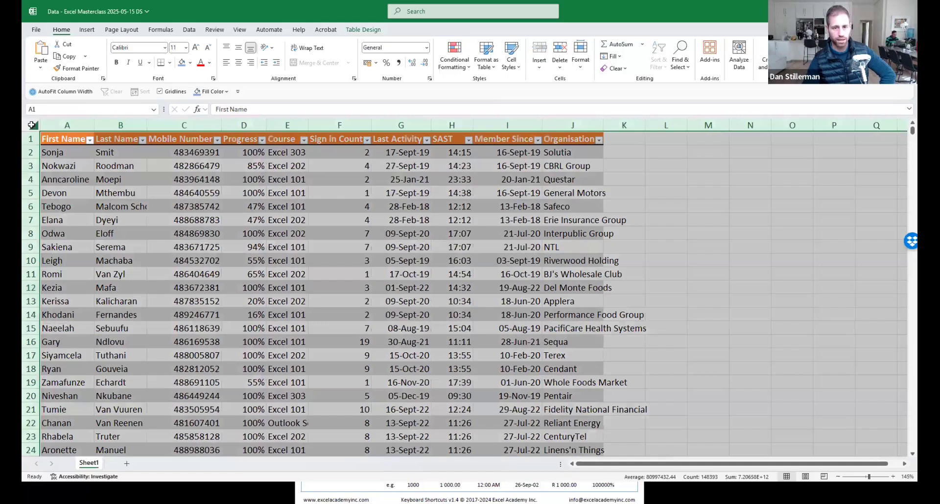
left_click(280, 262)
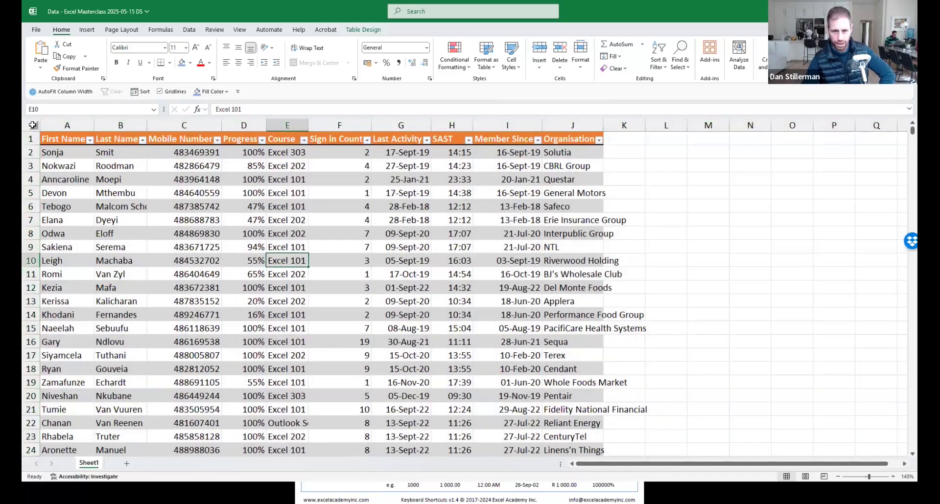
left_click(32, 125)
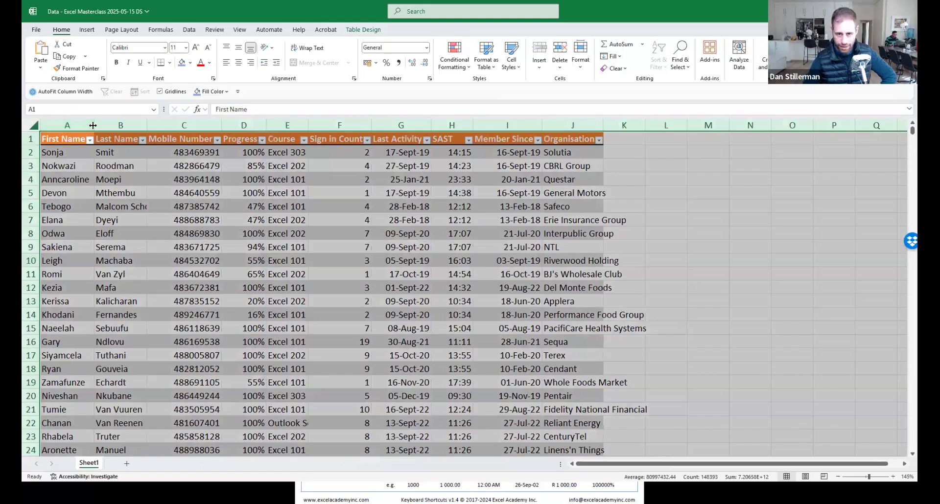
double_click(220, 123)
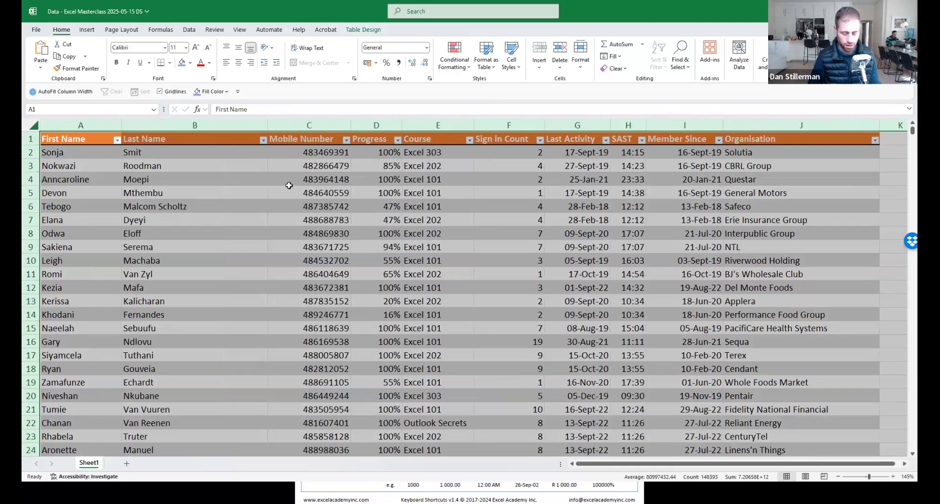
key("ctrl+z")
left_click(289, 184)
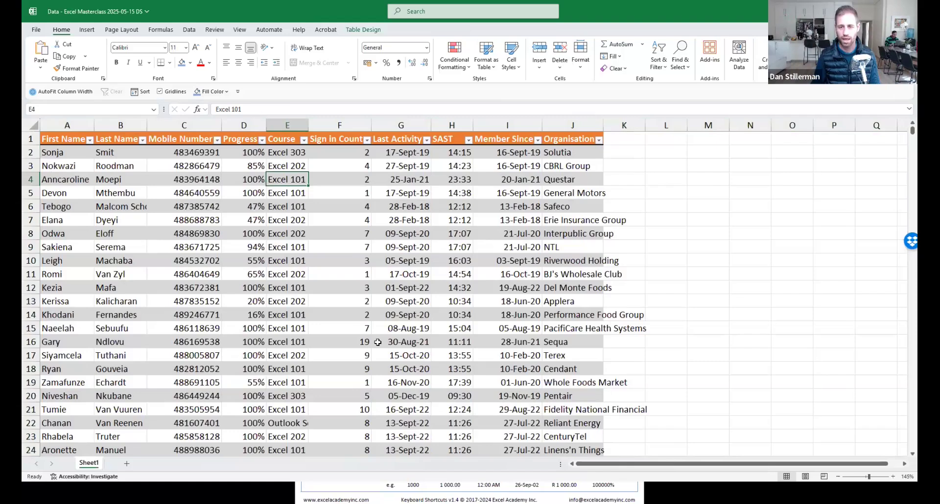
key("ctrl+a")
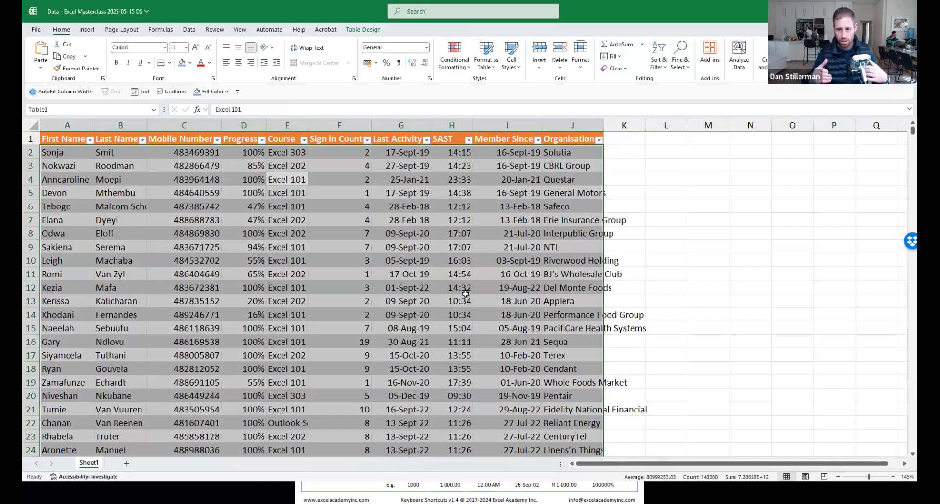
key("ctrl+a")
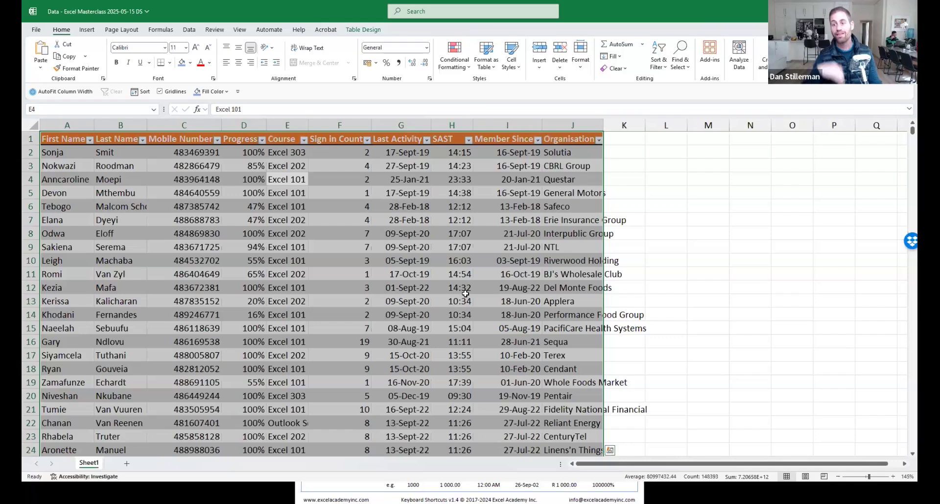
key("ctrl+a")
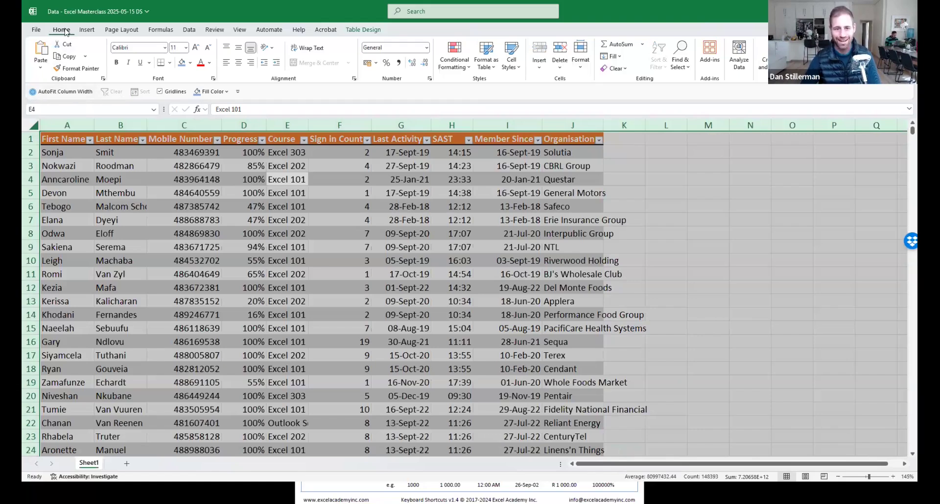
left_click(582, 61)
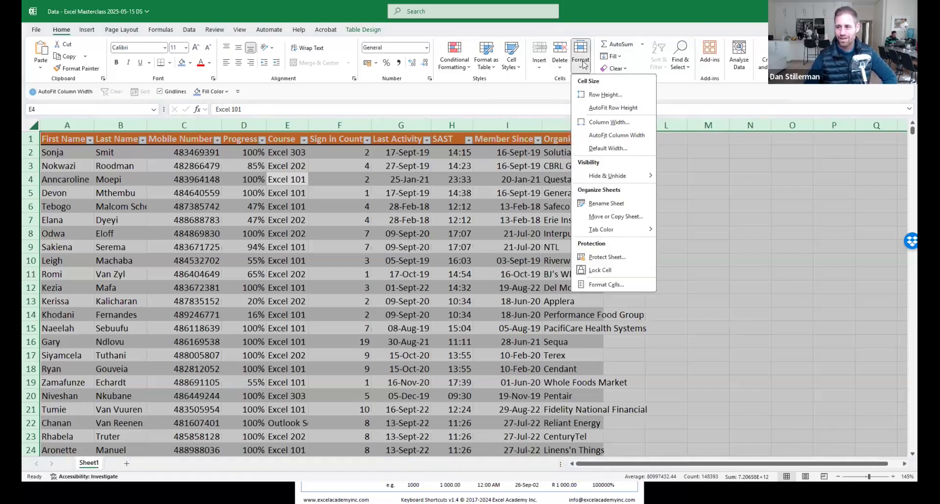
right_click(612, 138)
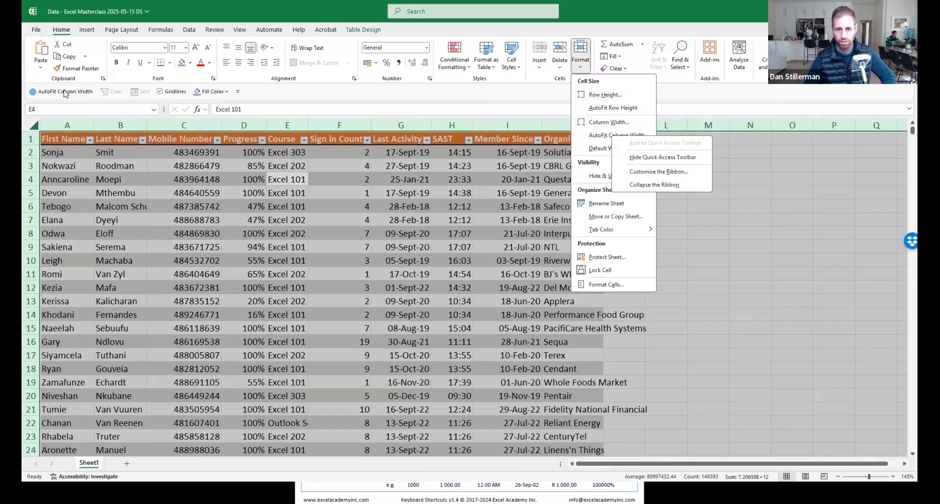
left_click(365, 211)
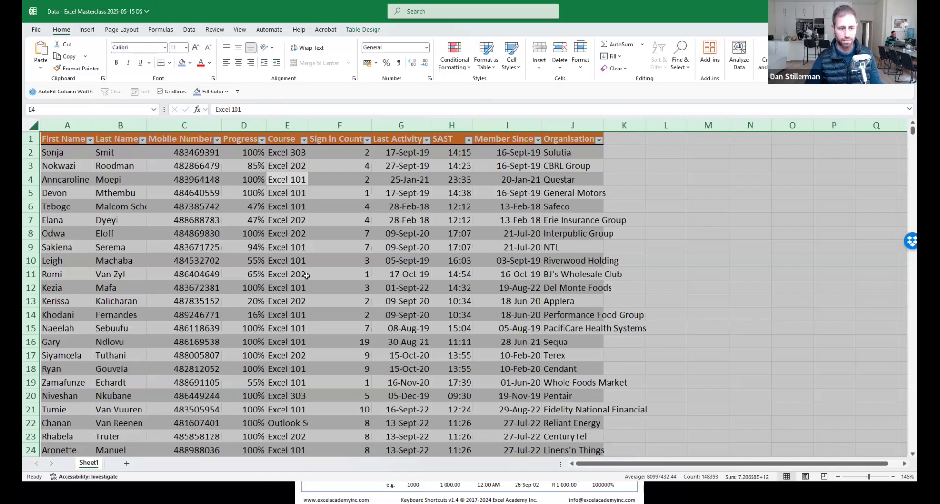
AutoFit all column widths so full last names and 'Outlook Secrets' show, then deselect.
key("alt")
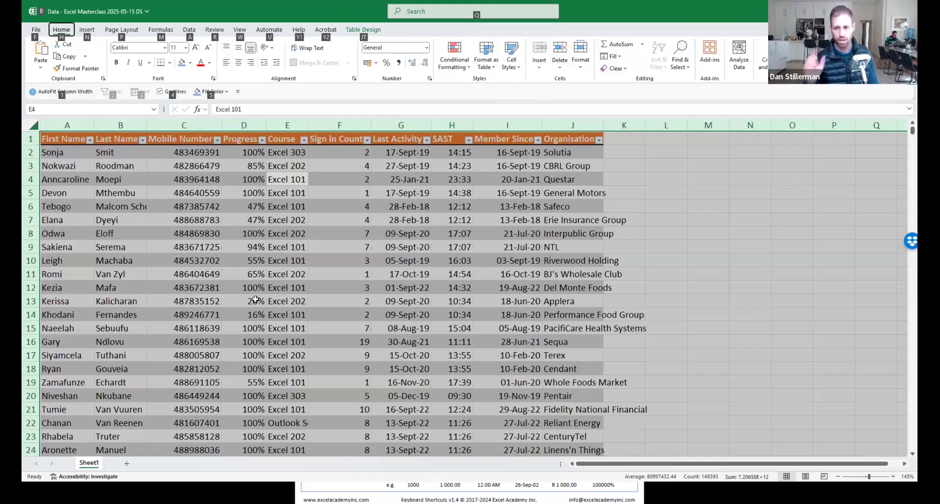
key("1")
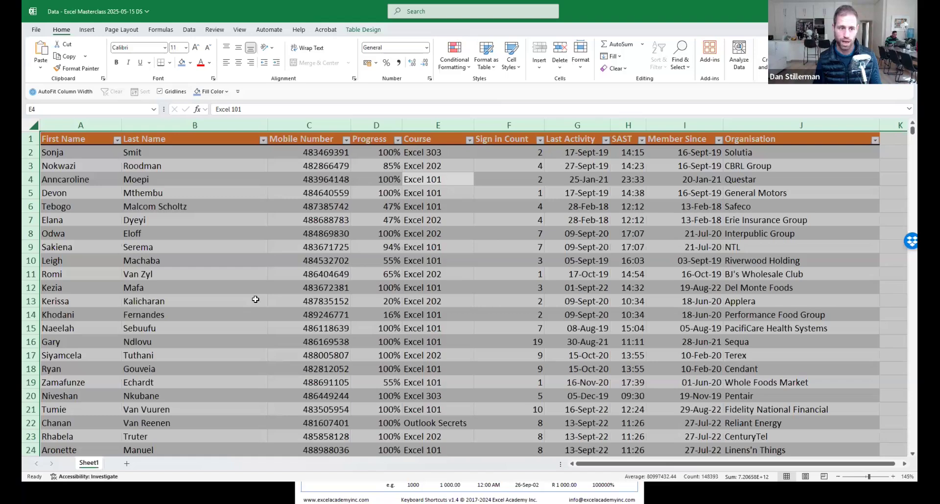
key("Down")
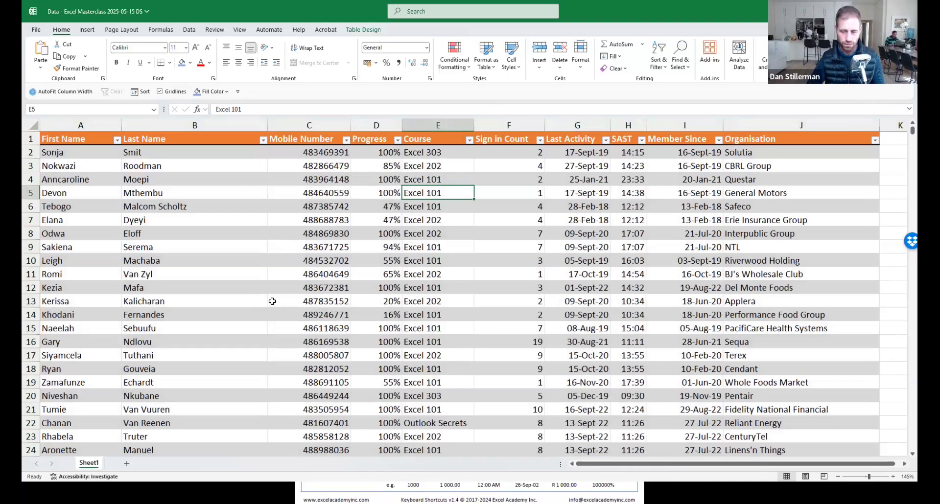
Save the member workbook with Ctrl+S.
left_click(281, 256)
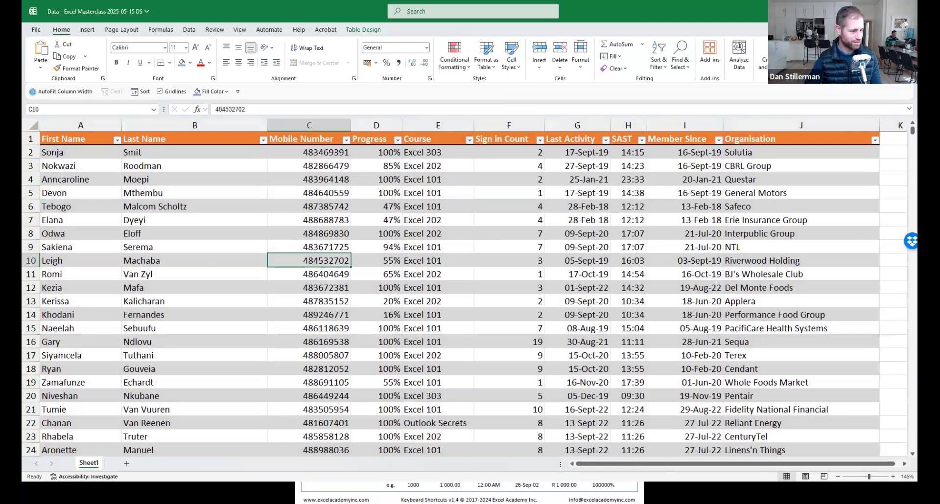
key("alt+Tab")
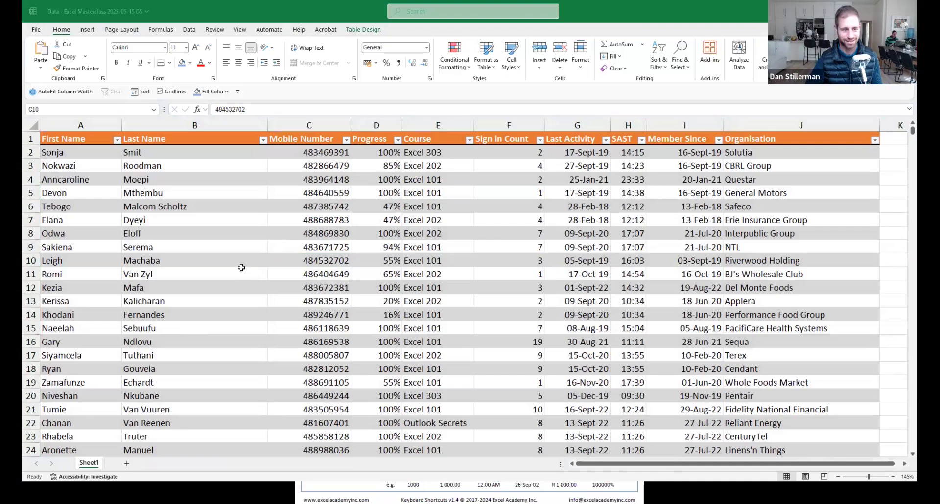
key("alt+Tab")
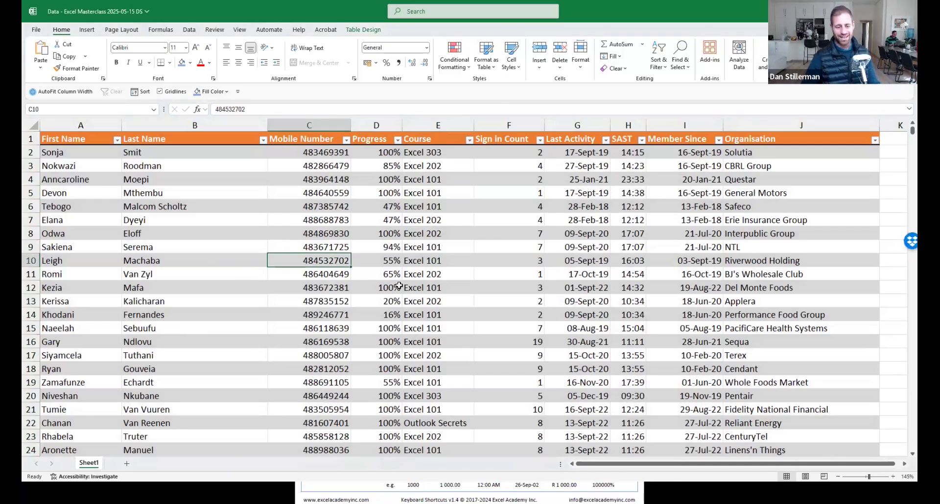
key("ctrl+s")
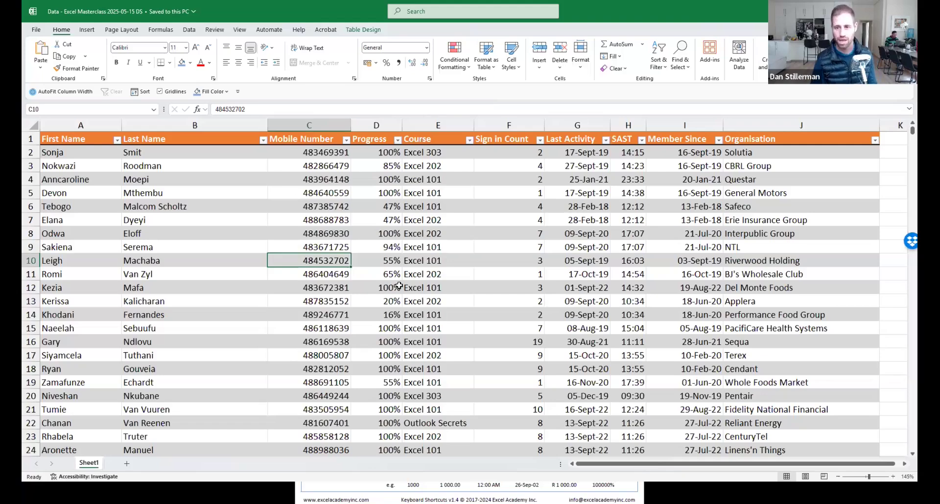
Select the whole Mobile Number column starting from C7.
left_click_drag(320, 152, 319, 275)
left_click(315, 219)
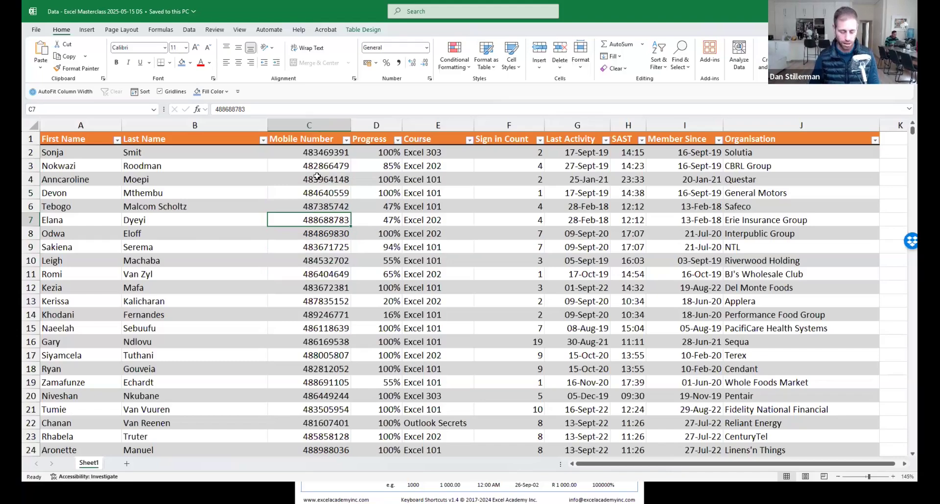
key("ctrl+space")
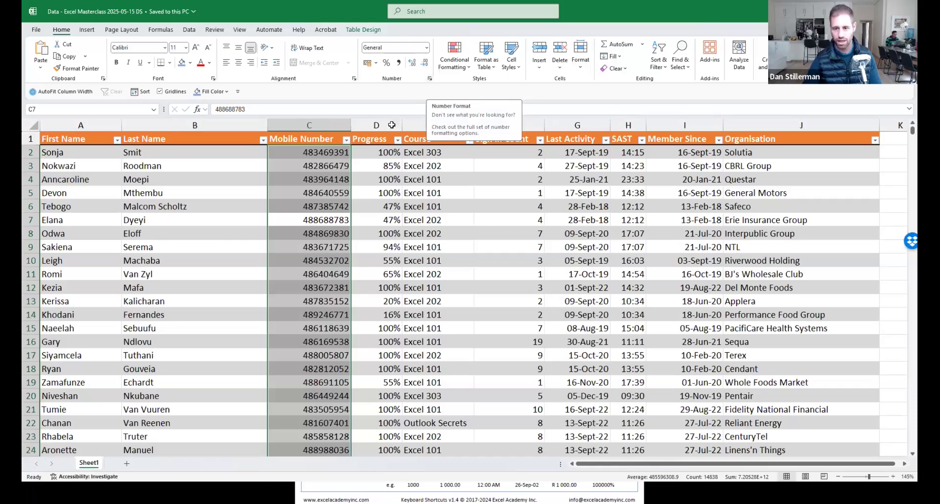
In Format Cells for the mobile numbers, choose Custom and select the General type code.
right_click(309, 226)
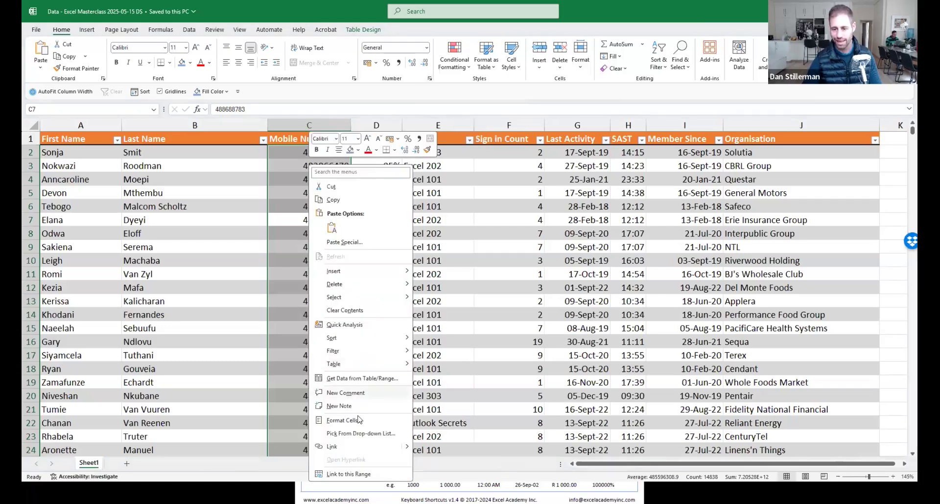
left_click(360, 420)
left_click(466, 263)
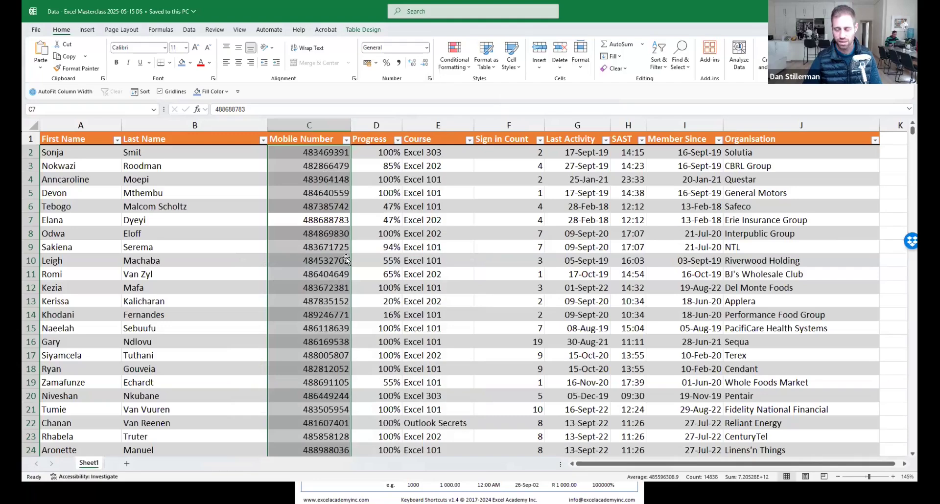
key("ctrl+1")
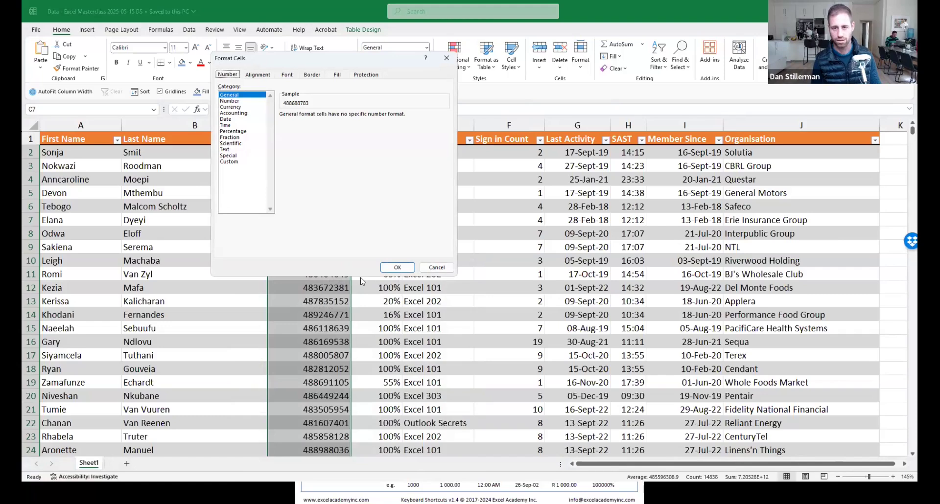
left_click(235, 163)
double_click(303, 123)
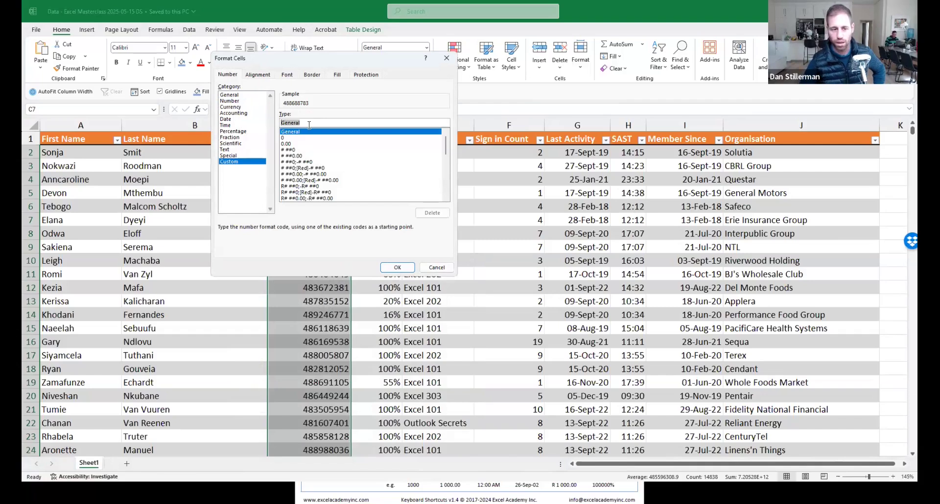
left_click(313, 123)
double_click(294, 123)
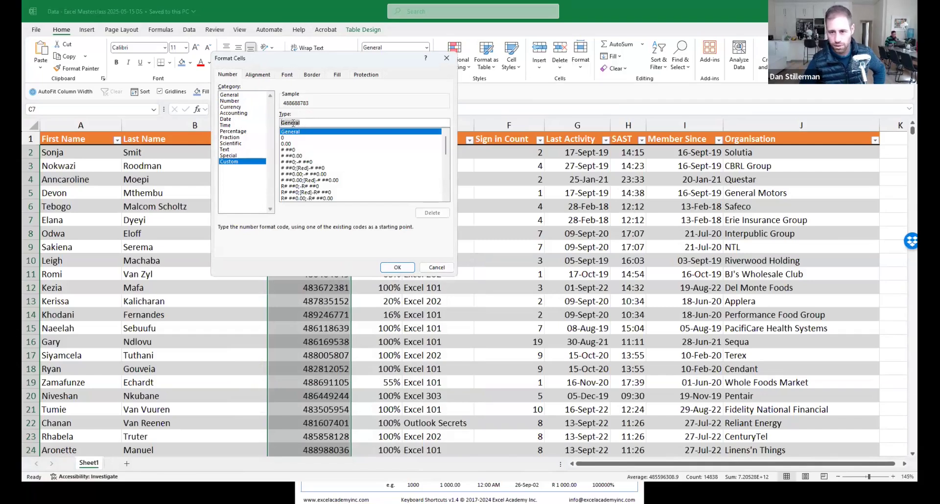
double_click(292, 123)
left_click_drag(312, 125, 263, 125)
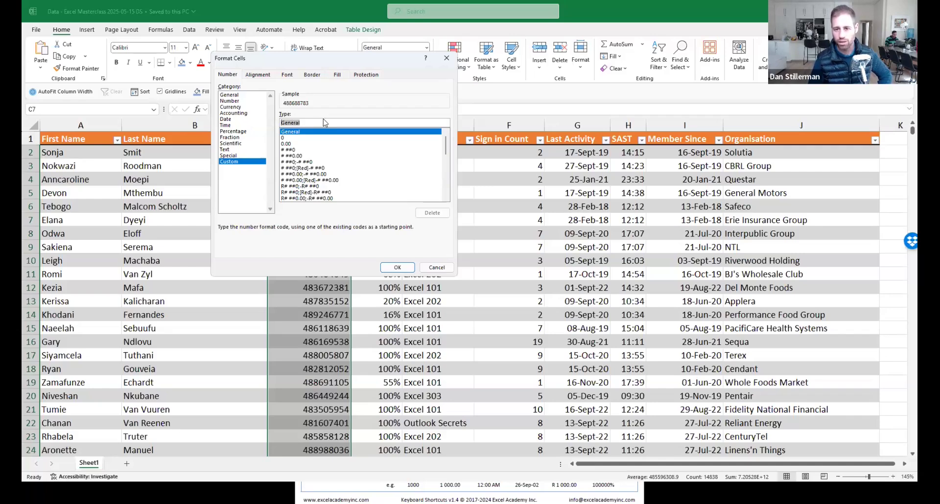
type("000")
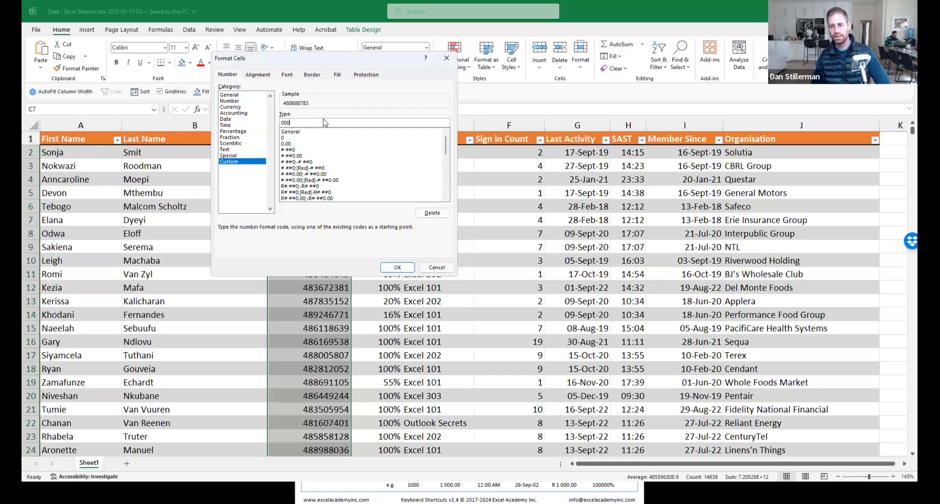
type("00")
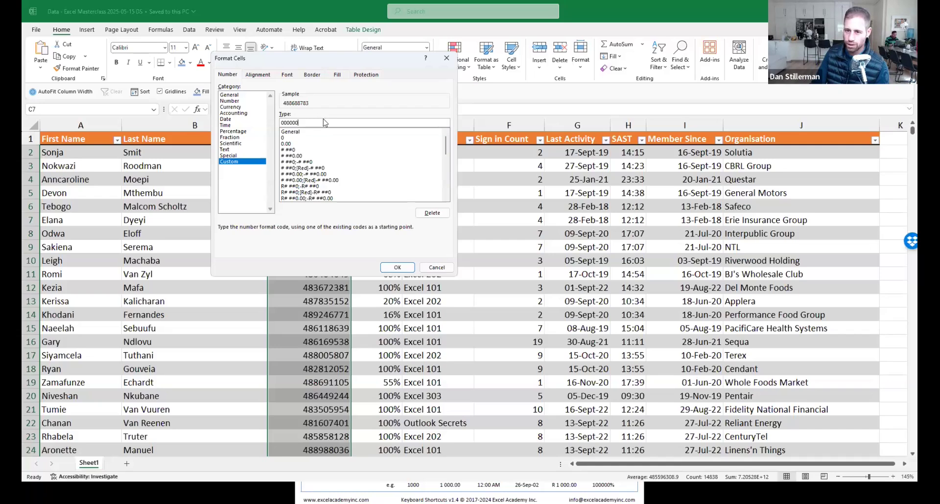
type("0000")
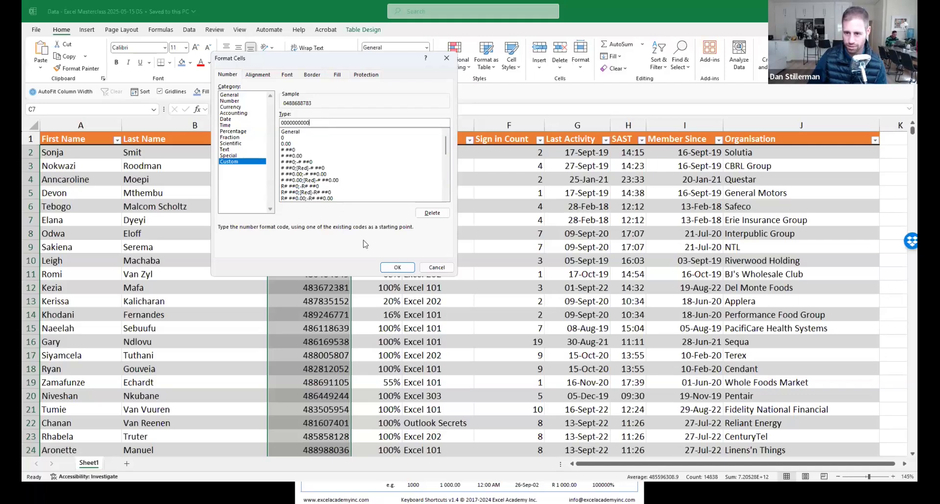
left_click(395, 268)
left_click(346, 221)
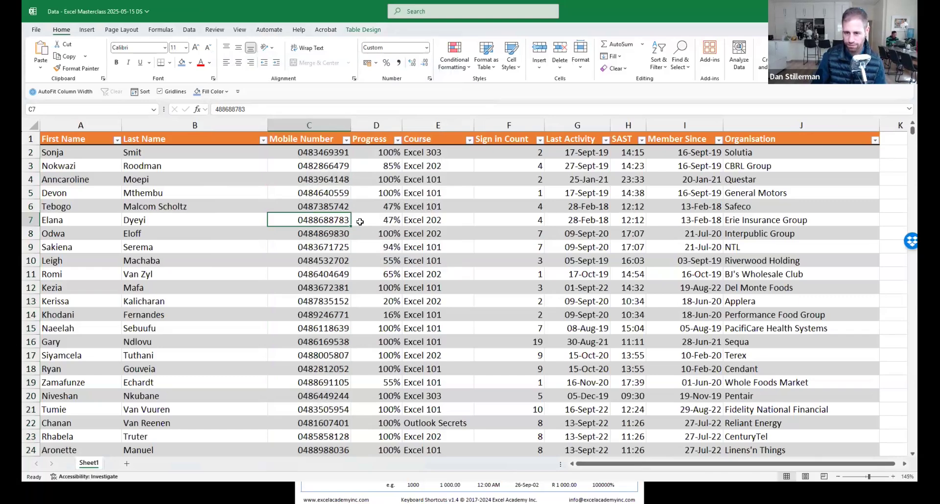
type("56")
key("Return")
left_click(340, 221)
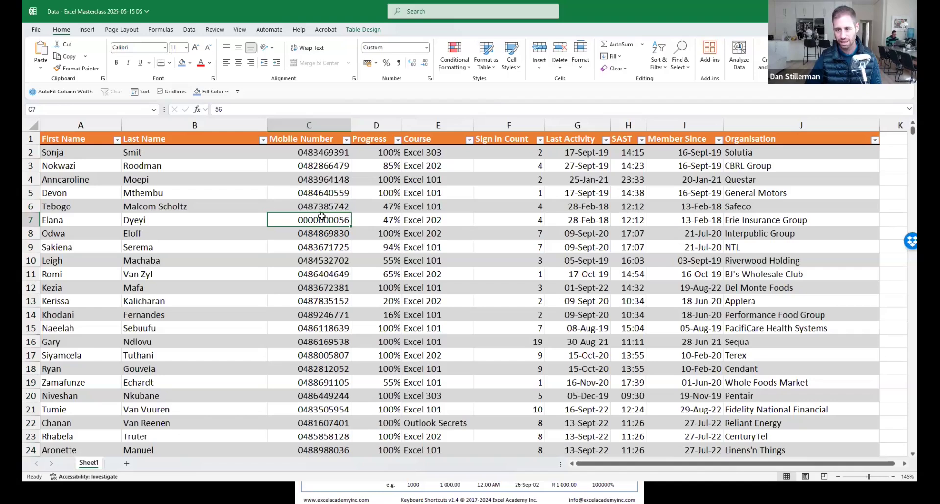
key("ctrl+z")
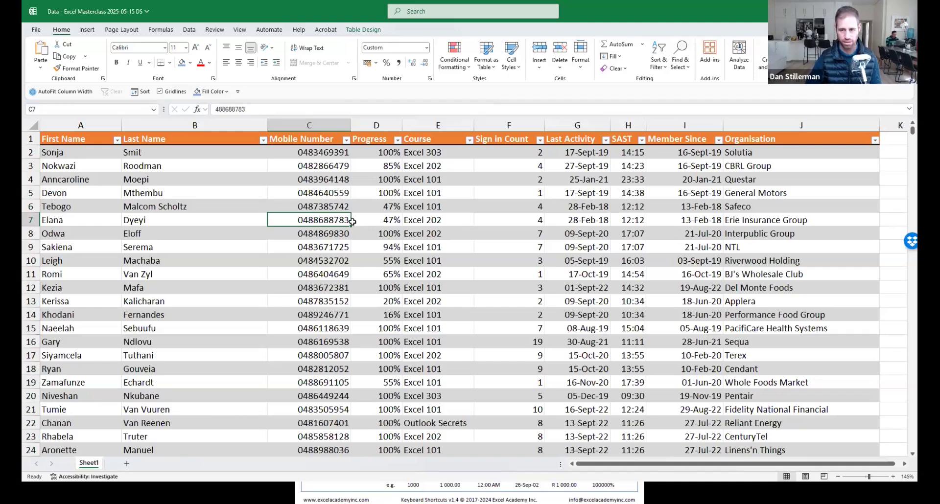
left_click(335, 245)
left_click(328, 205)
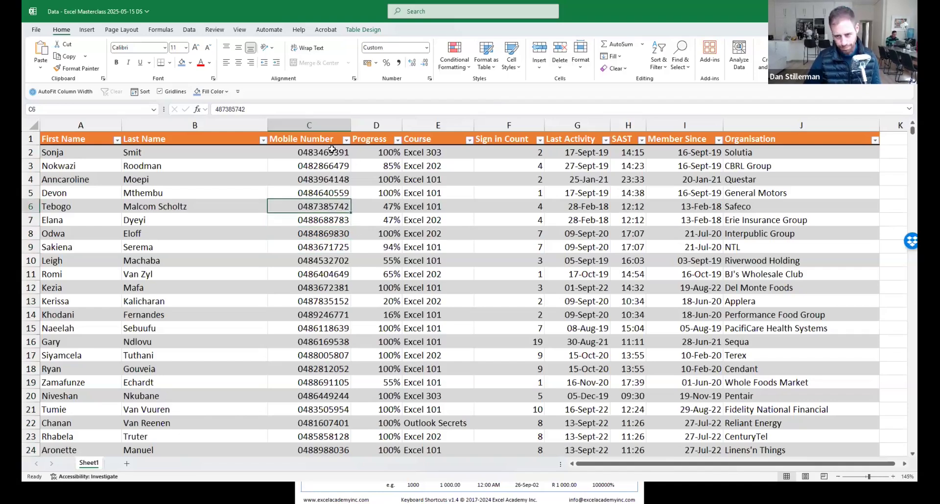
left_click(324, 231)
left_click(219, 108)
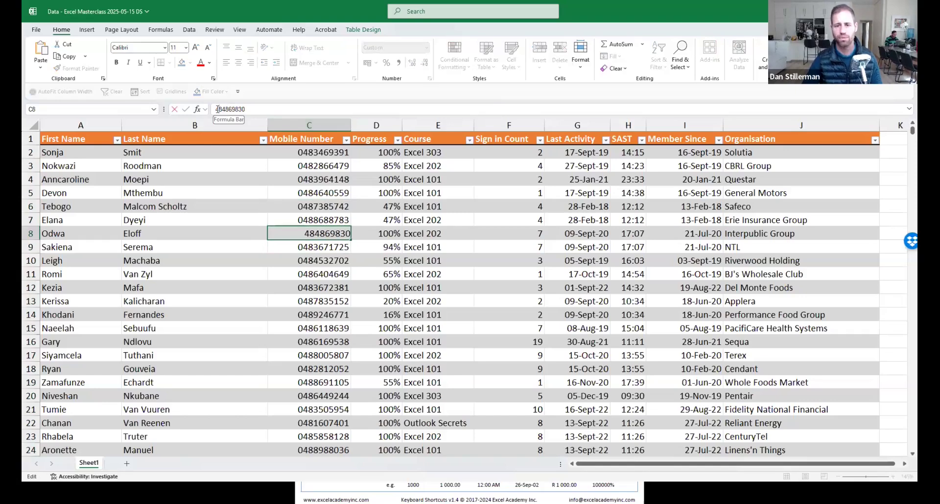
key("Escape")
left_click_drag(318, 203, 322, 329)
left_click(321, 248)
left_click(522, 218)
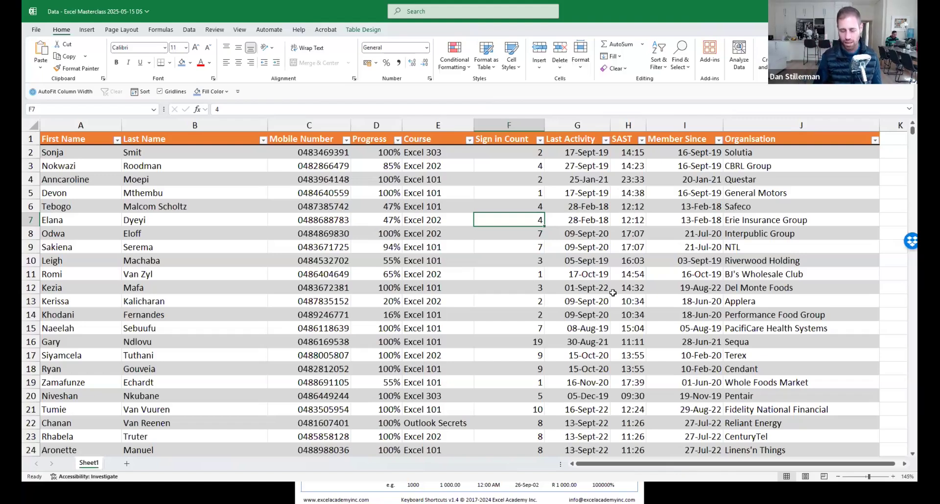
key("ctrl+space")
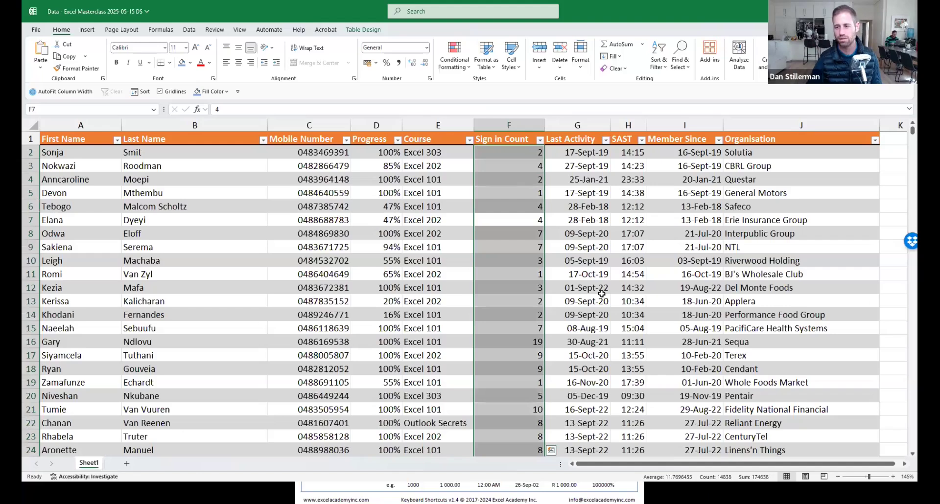
Open More Number Formats for Sign in Count, choose Custom and select the existing code.
left_click(427, 48)
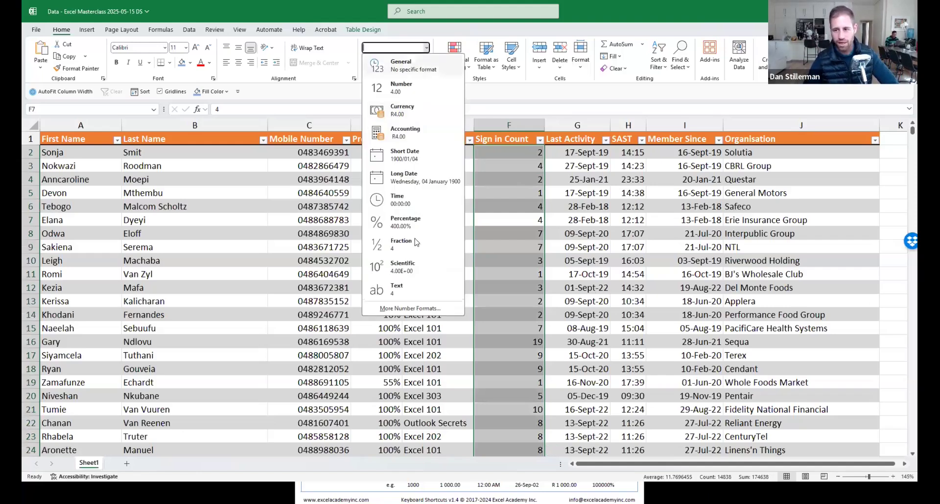
left_click(410, 308)
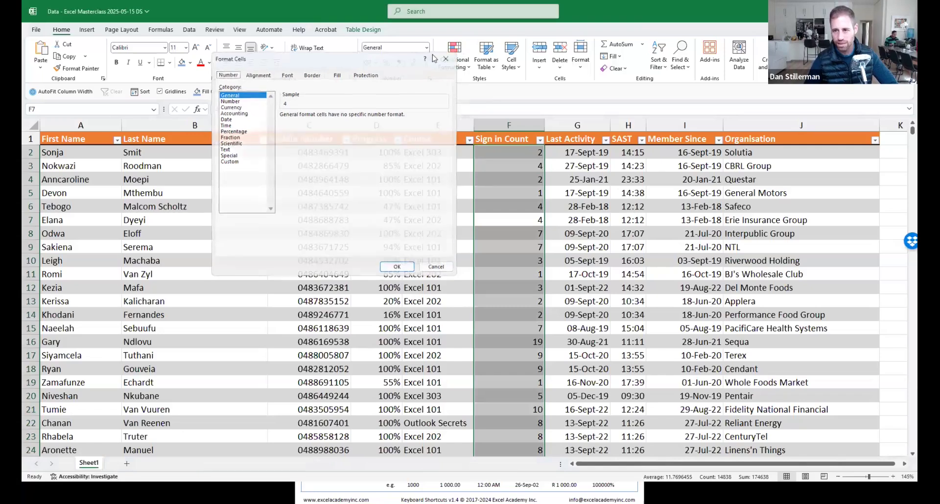
left_click(446, 58)
left_click(427, 49)
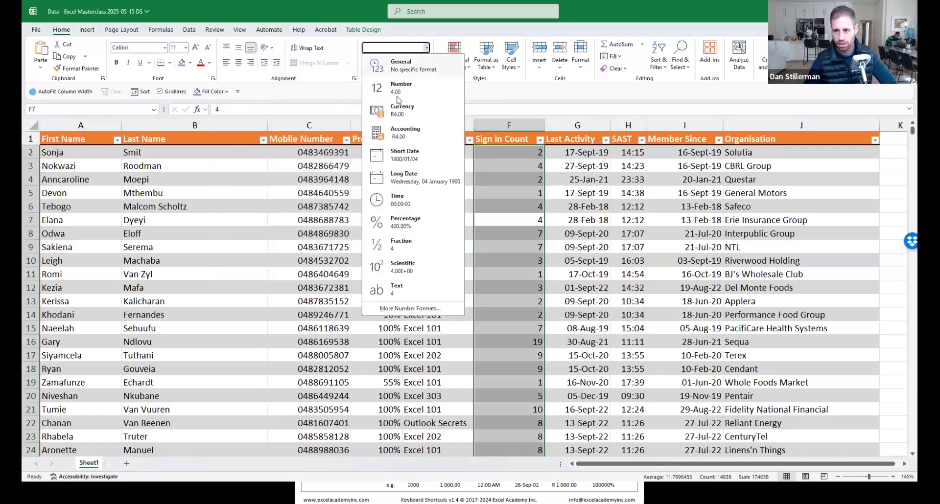
left_click(411, 308)
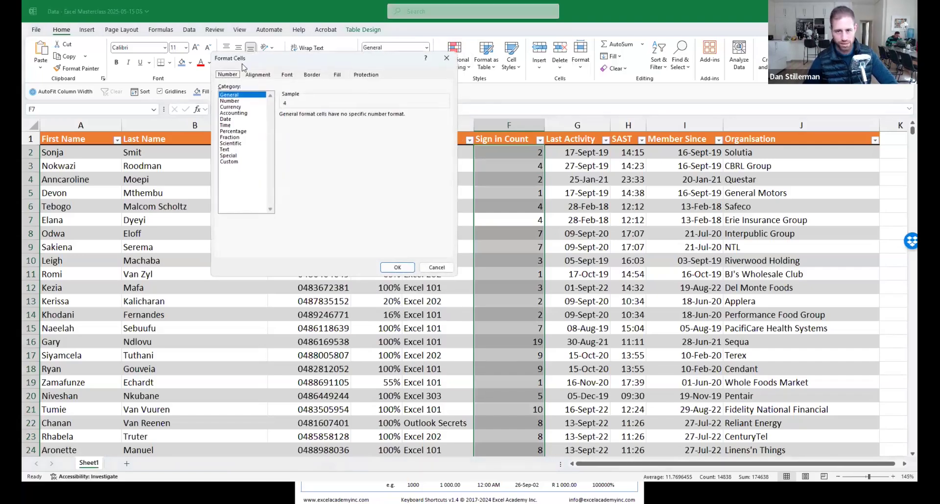
left_click(230, 163)
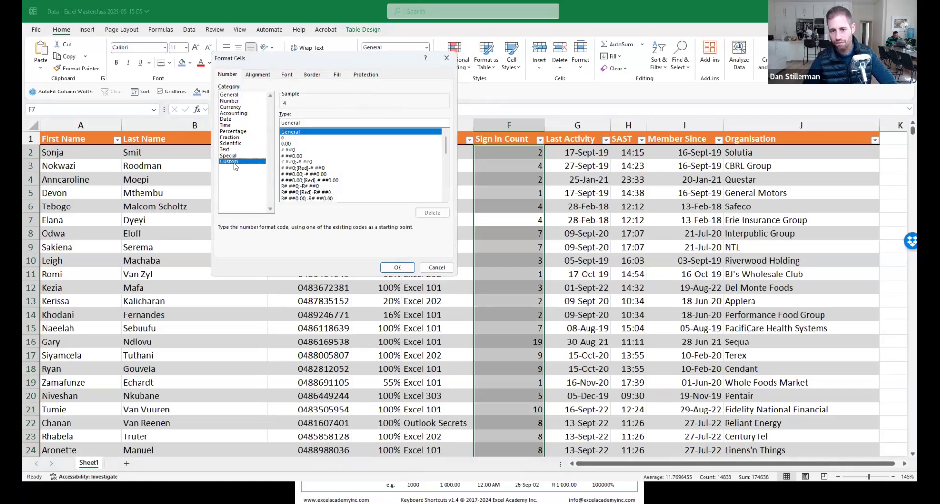
double_click(307, 122)
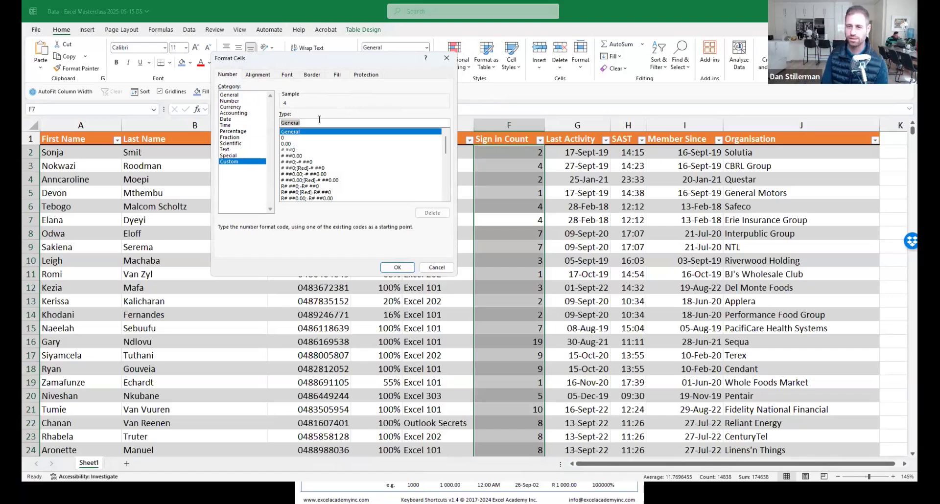
Enter the custom format 0.0" miles" and apply it.
type("0")
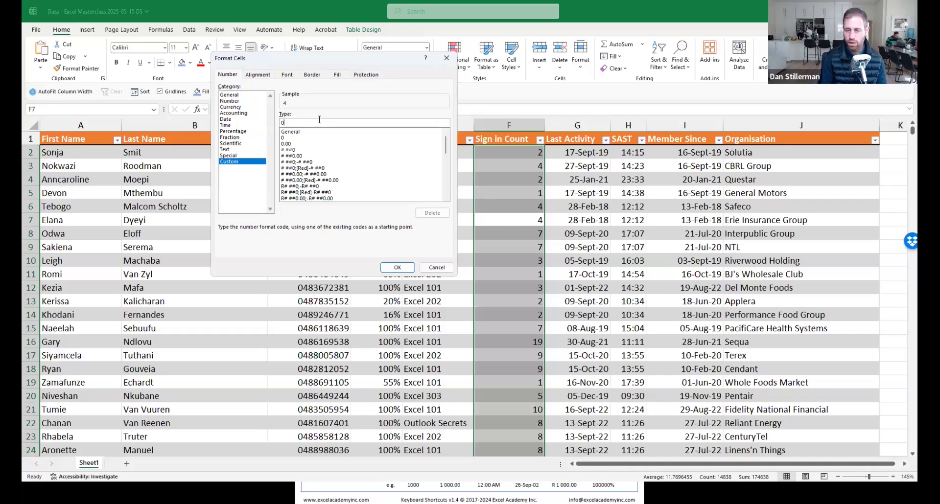
type("\"km\"")
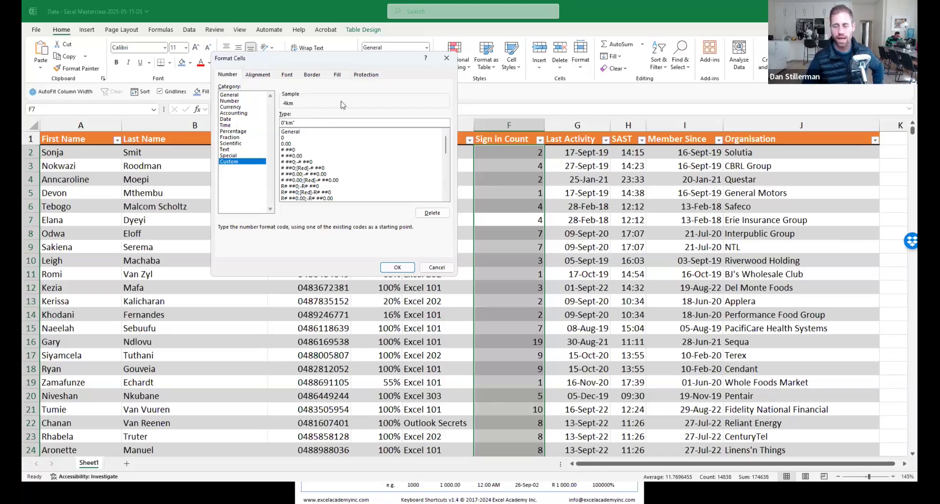
type(".0")
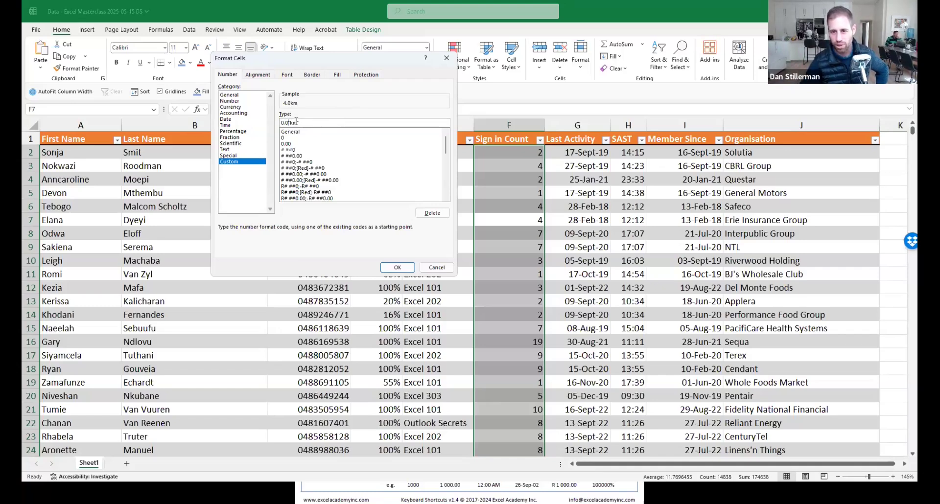
type("0")
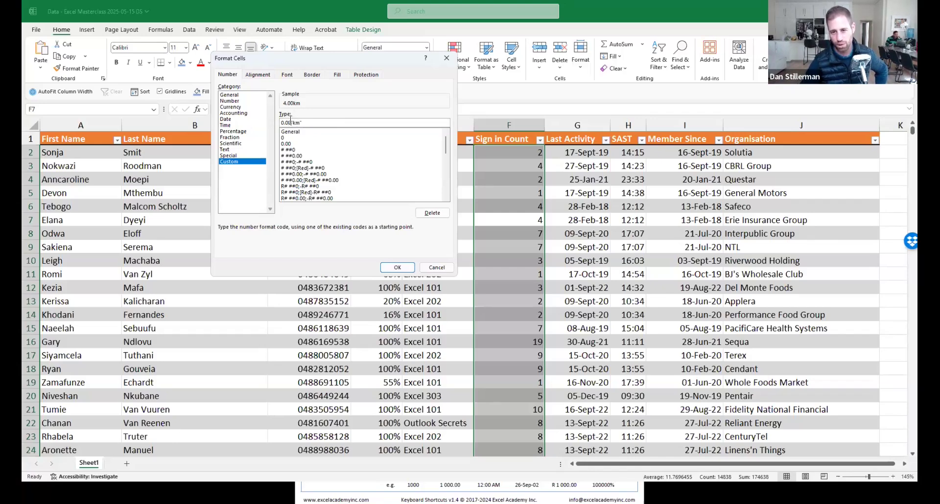
key("BackSpace")
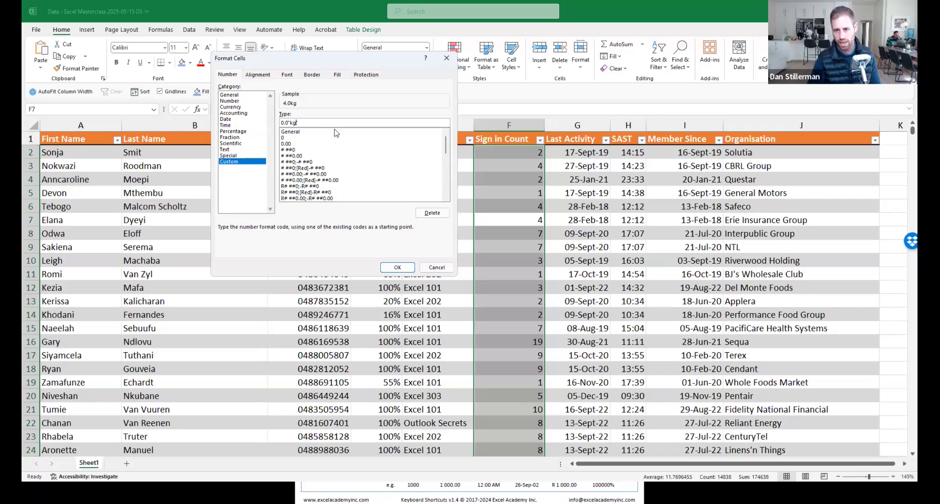
key("BackSpace")
key("Delete")
type("miles")
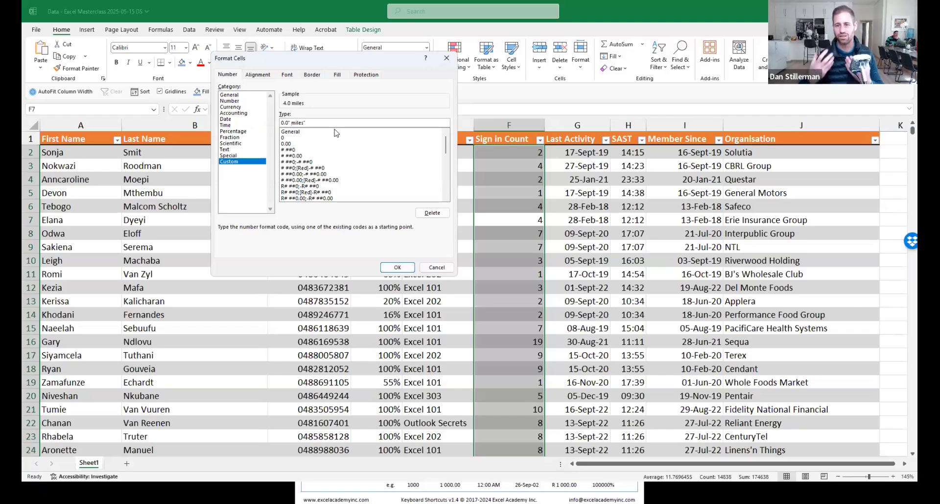
key("Return")
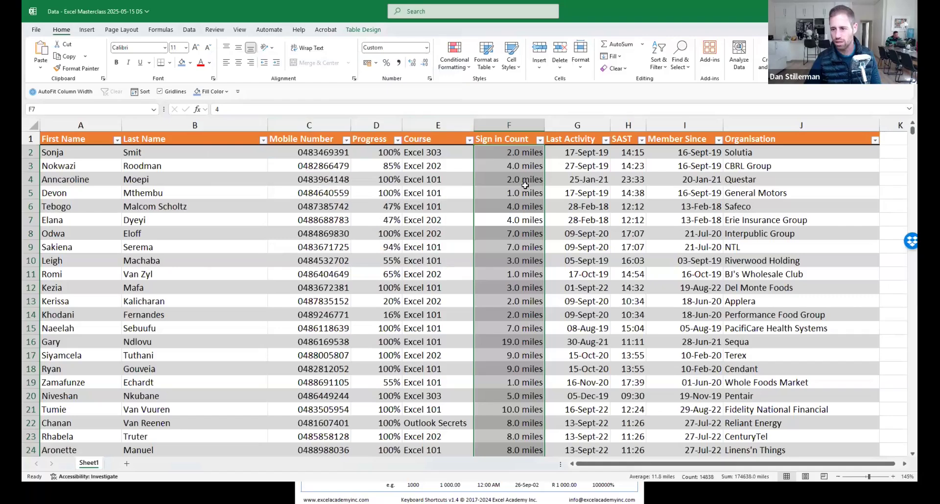
Check several Sign in Count values, then undo the miles format back to whole numbers.
left_click(498, 178)
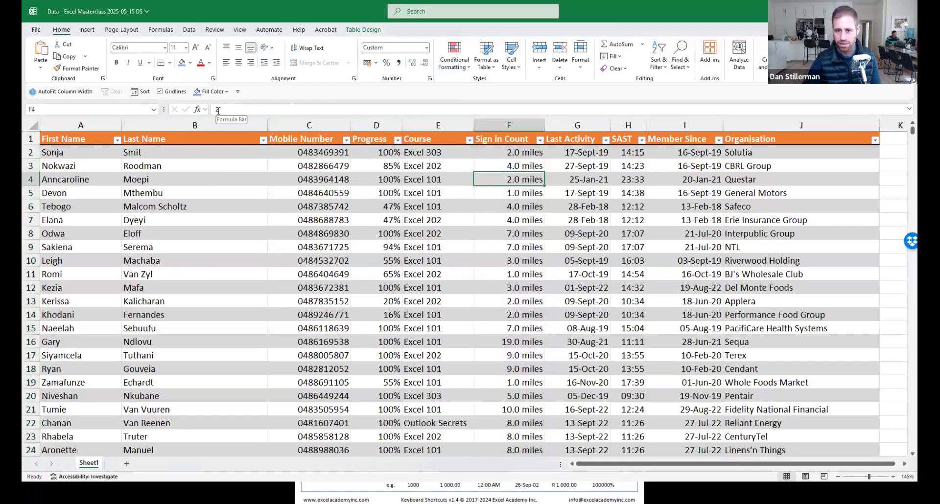
left_click(522, 161)
left_click(514, 208)
left_click(514, 234)
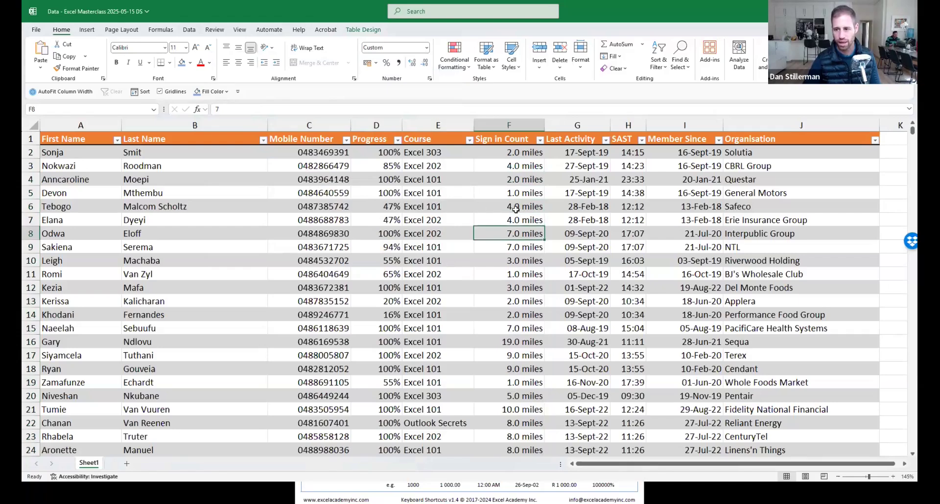
key("ctrl+z")
left_click(507, 177)
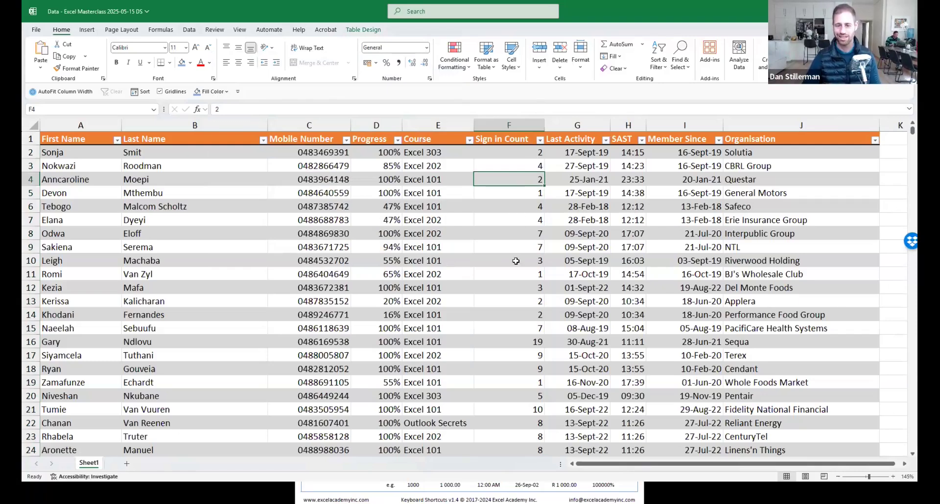
left_click(334, 223)
left_click(422, 203)
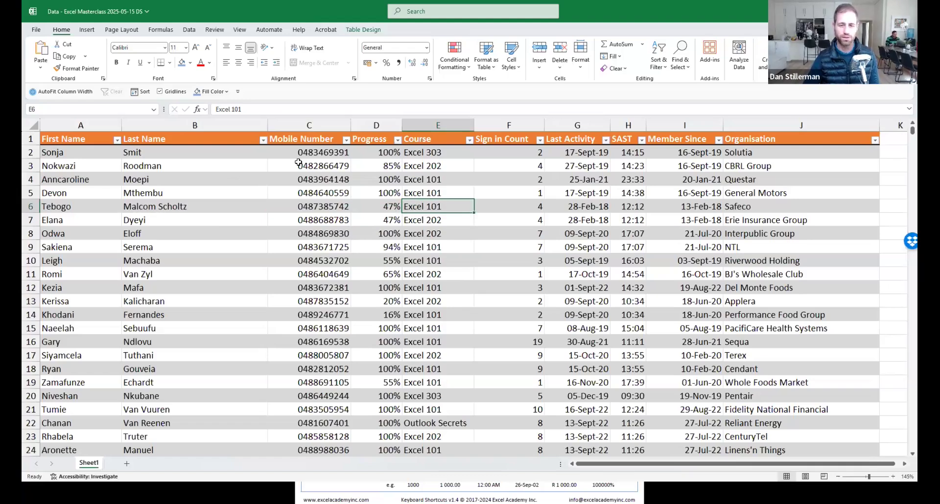
left_click_drag(91, 141, 93, 369)
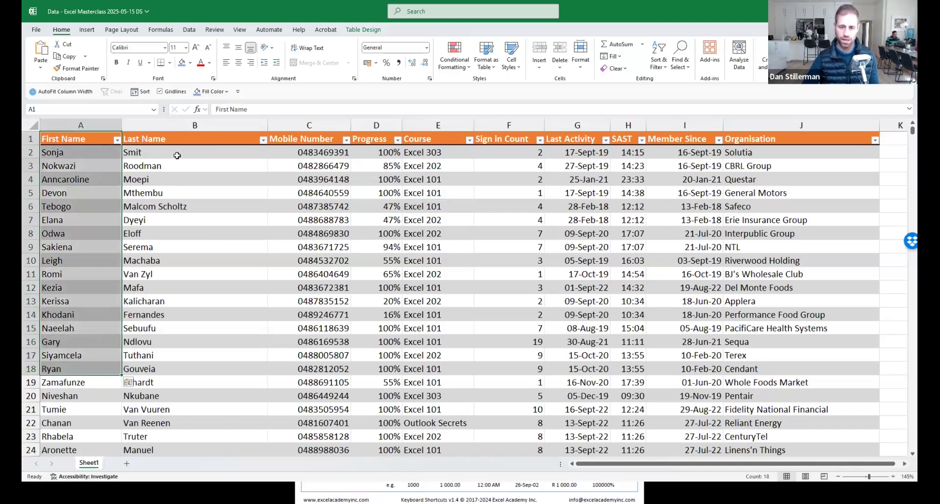
left_click_drag(181, 154, 185, 368)
left_click(216, 272)
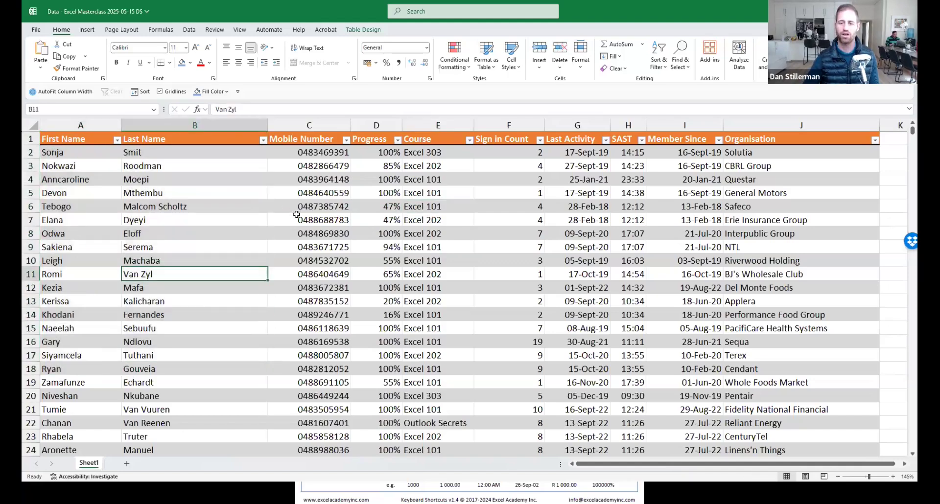
left_click(297, 216)
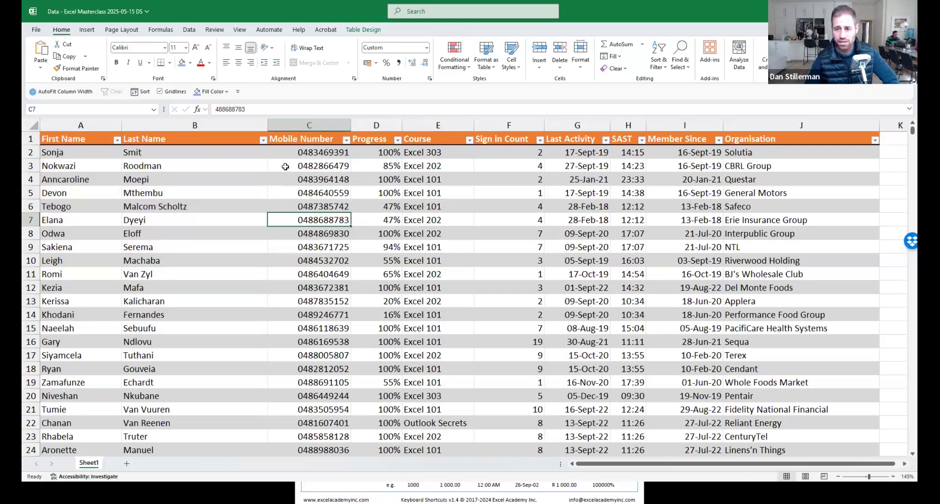
Insert a column before Mobile Number from the column's right-click menu, then undo it.
left_click(313, 124)
right_click(314, 124)
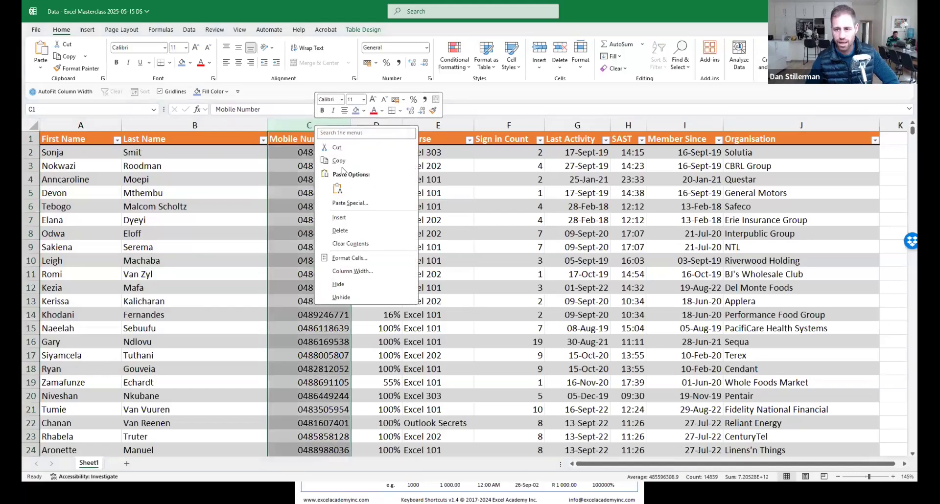
left_click(348, 218)
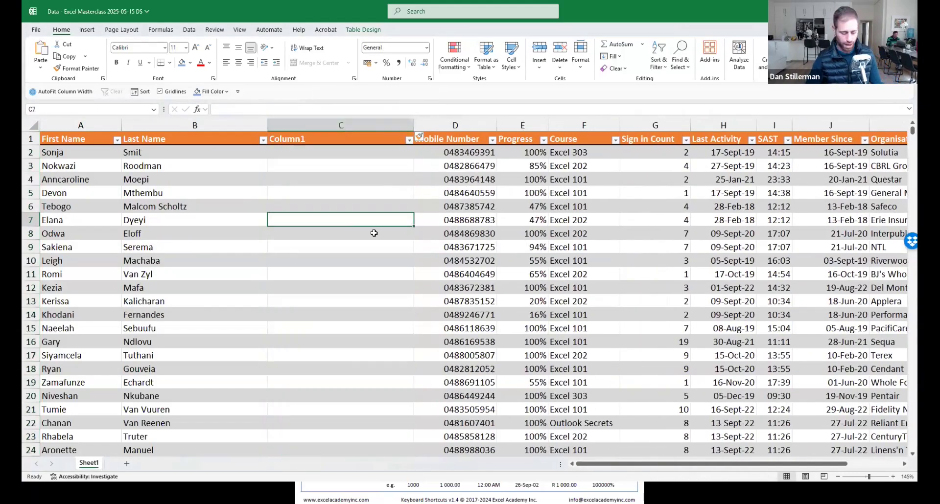
key("ctrl+z")
Insert an empty table column with Ctrl+Space and Ctrl++, then delete it with Ctrl+-.
left_click(332, 209)
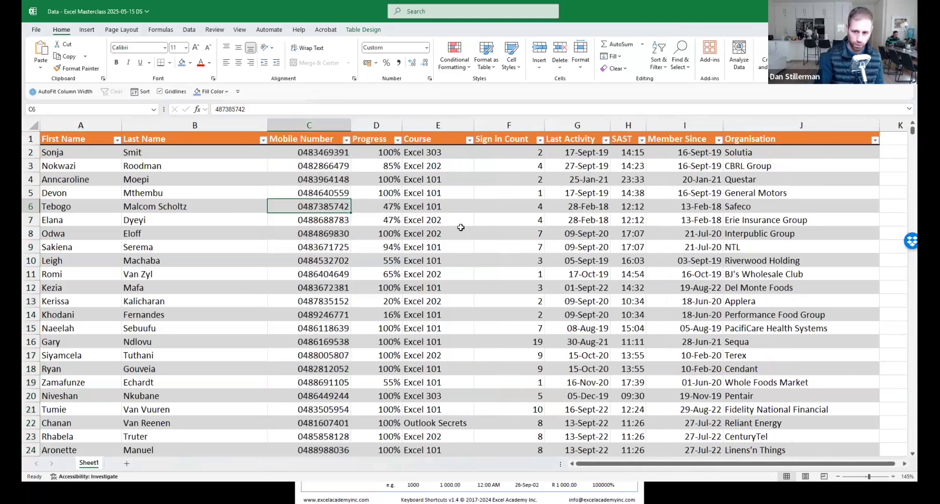
key("ctrl+space")
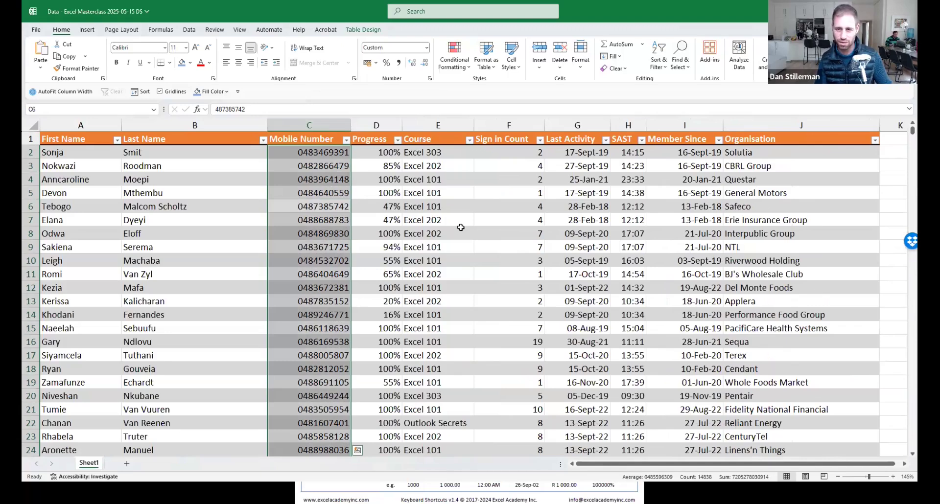
key("ctrl+shift+equal")
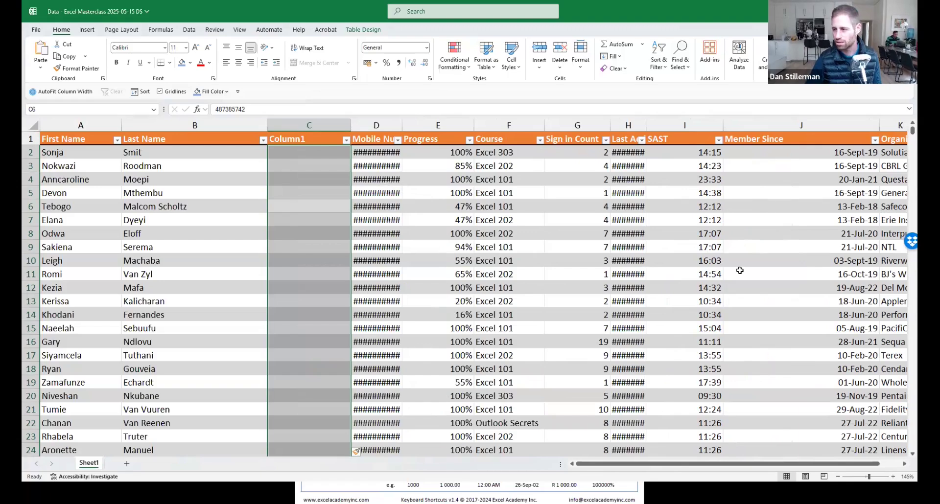
key("ctrl+minus")
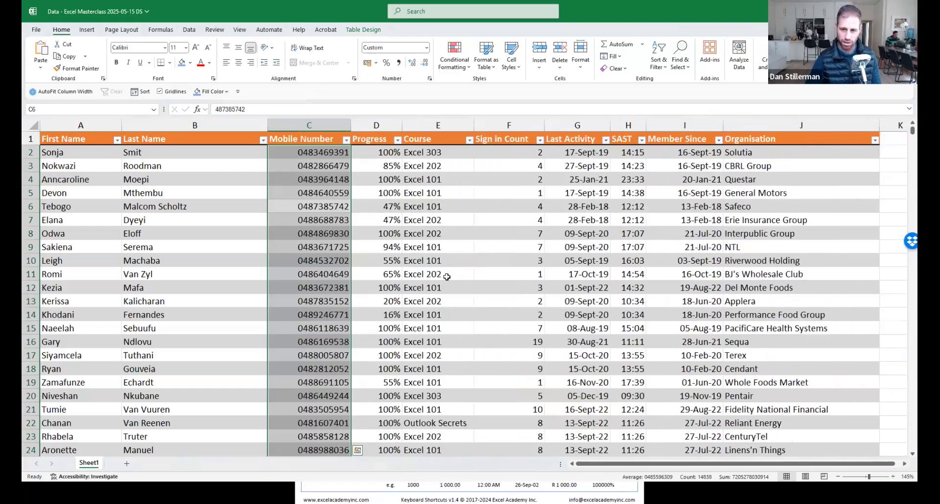
Reinsert a blank table column before Mobile Number and move to its header cell.
left_click(303, 232)
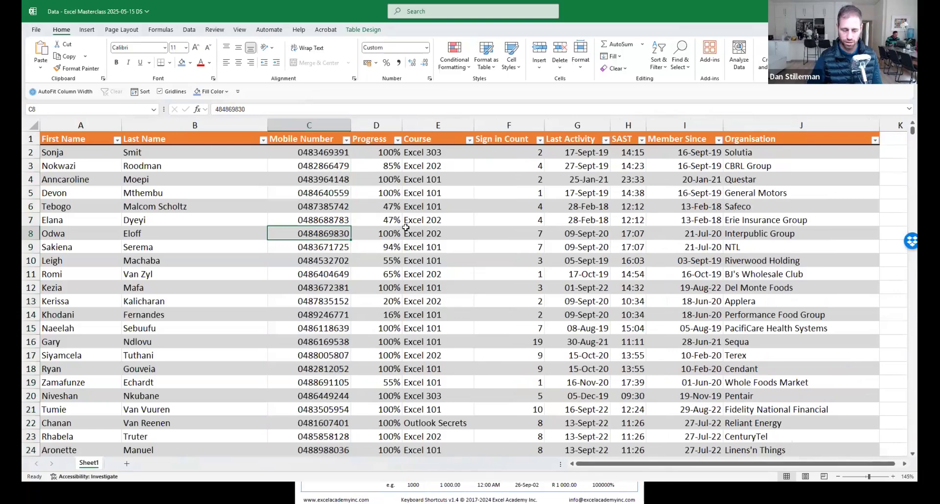
key("ctrl+space")
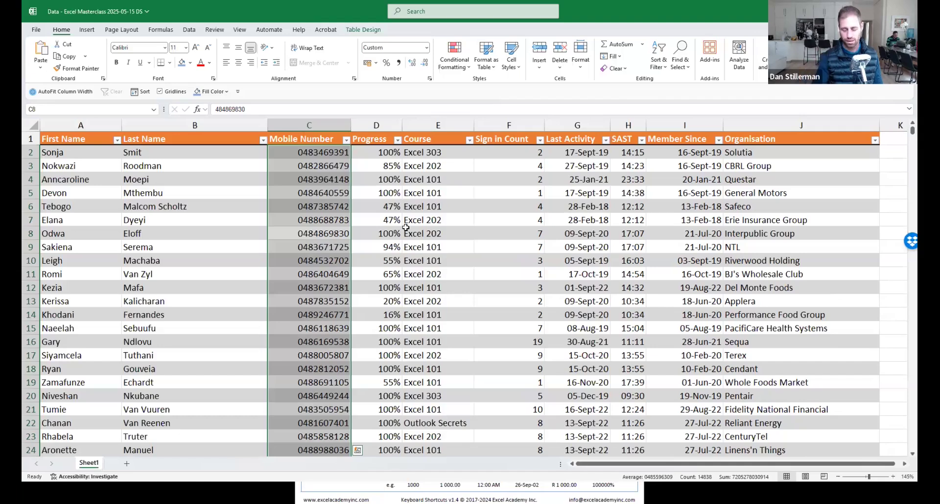
key("ctrl+space")
key("ctrl+space")
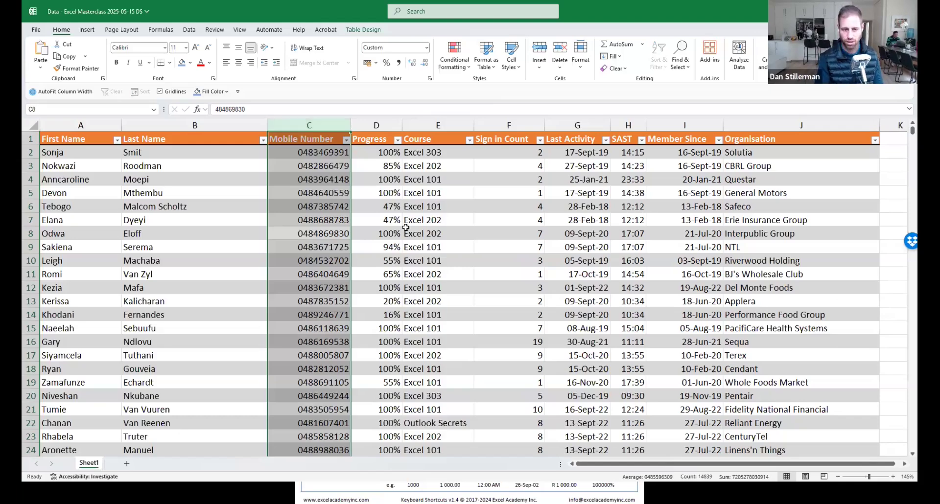
key("ctrl+shift+plus")
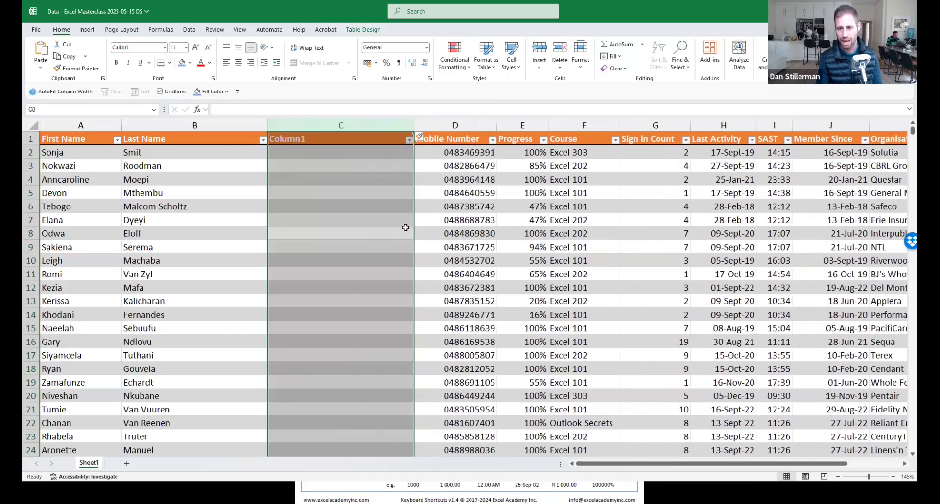
key("ctrl+Up")
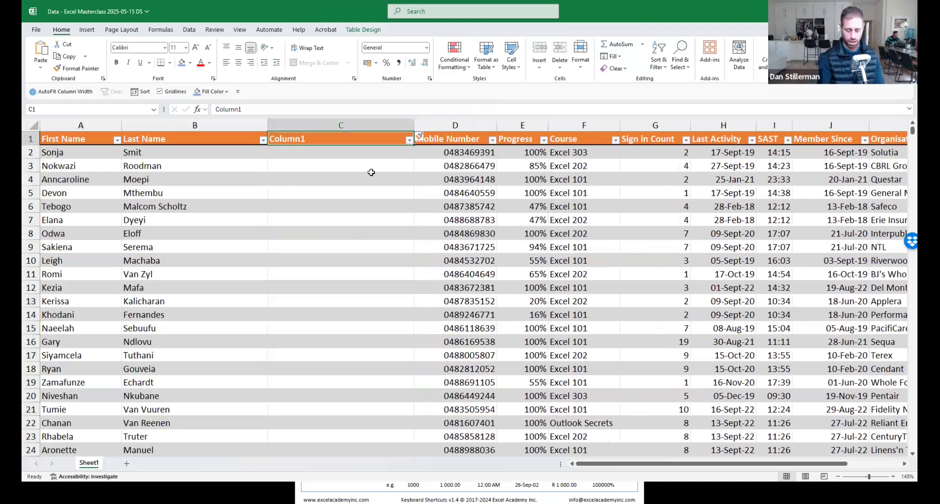
Head column C 'Full Name', enter two example full names, and accept the Flash Fill suggestion.
type("Full Name")
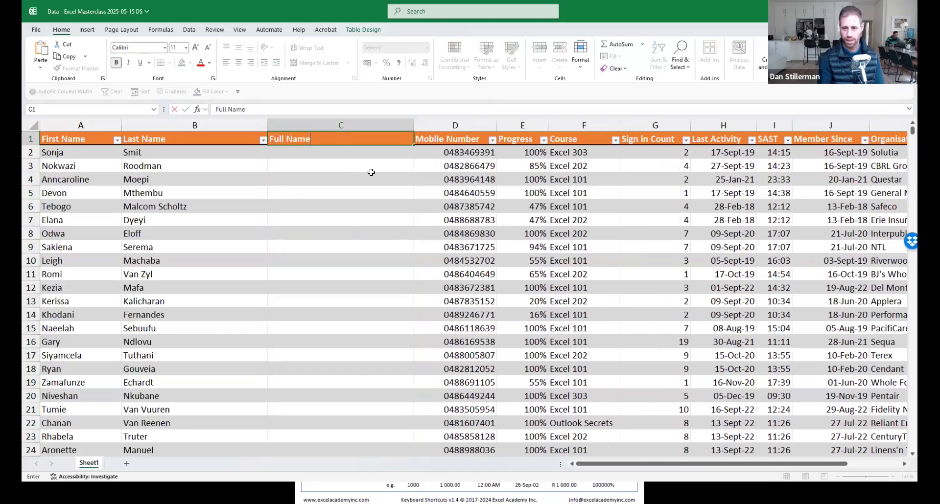
key("Return")
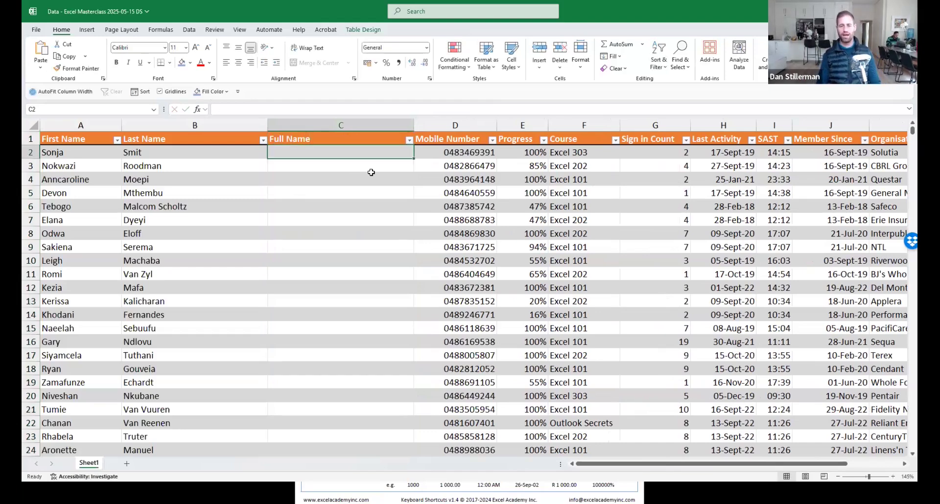
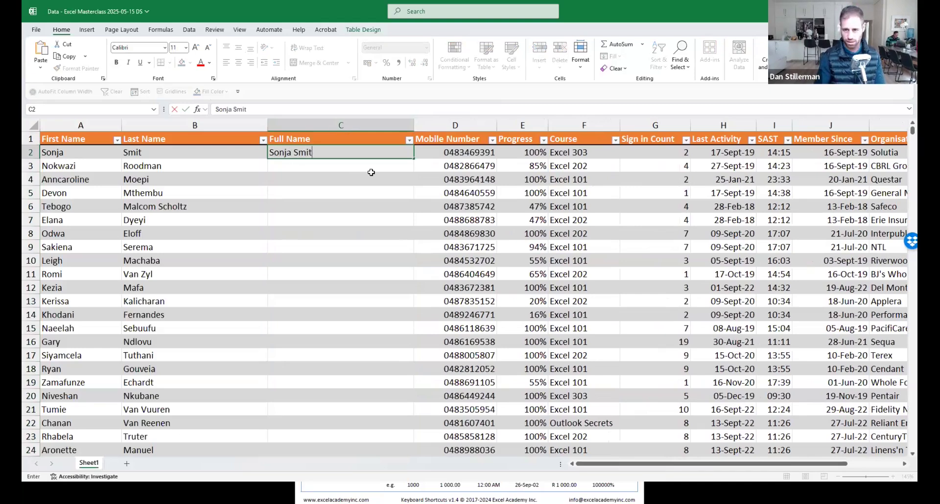
key("Return")
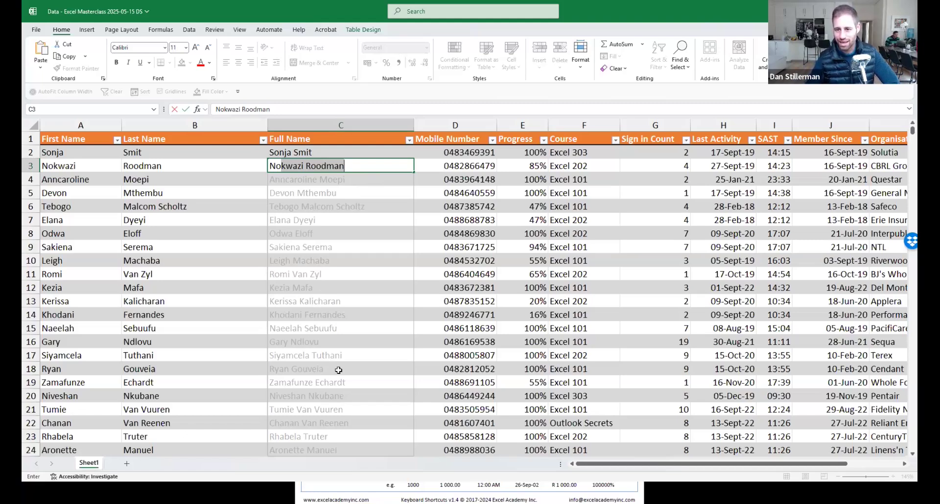
key("Return")
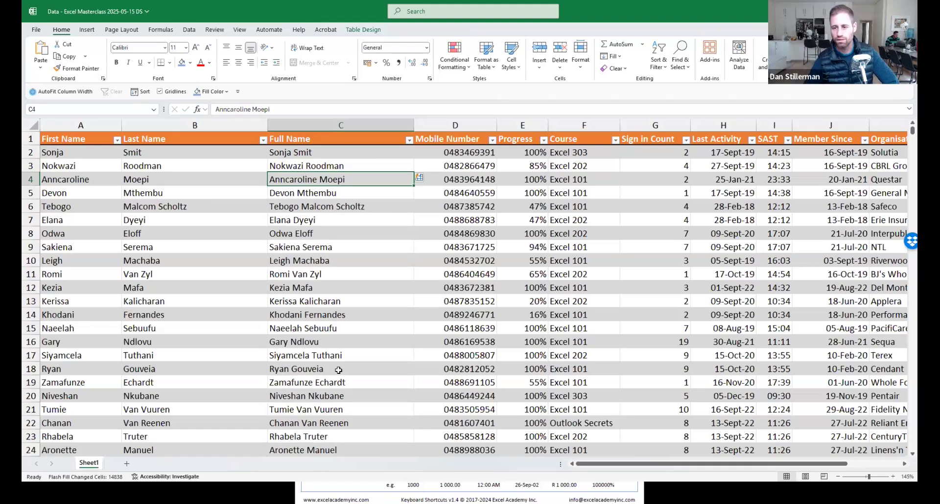
View the Flash Fill options for the filled names and close them without changes.
left_click(421, 179)
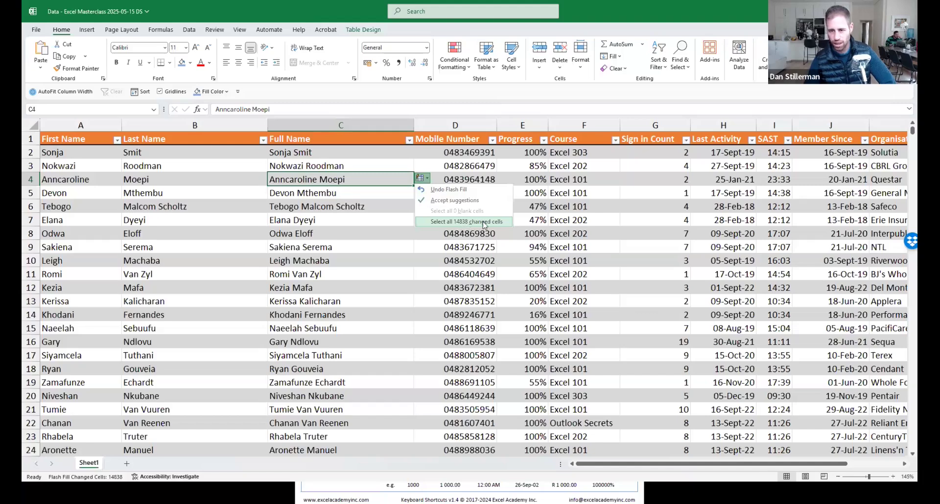
left_click(332, 179)
left_click(403, 214)
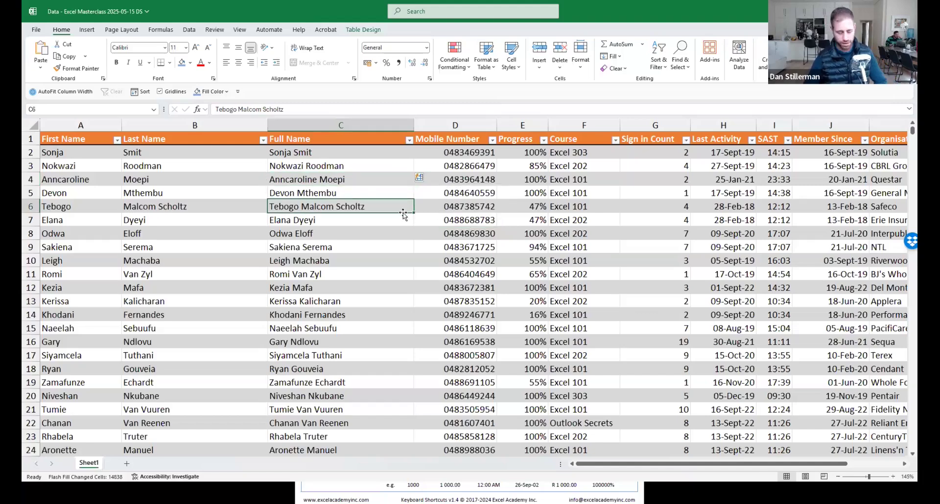
Undo the auto-fill, Flash Fill the Full Name column with Ctrl+E, and check the shortcuts PDF.
key("ctrl+z")
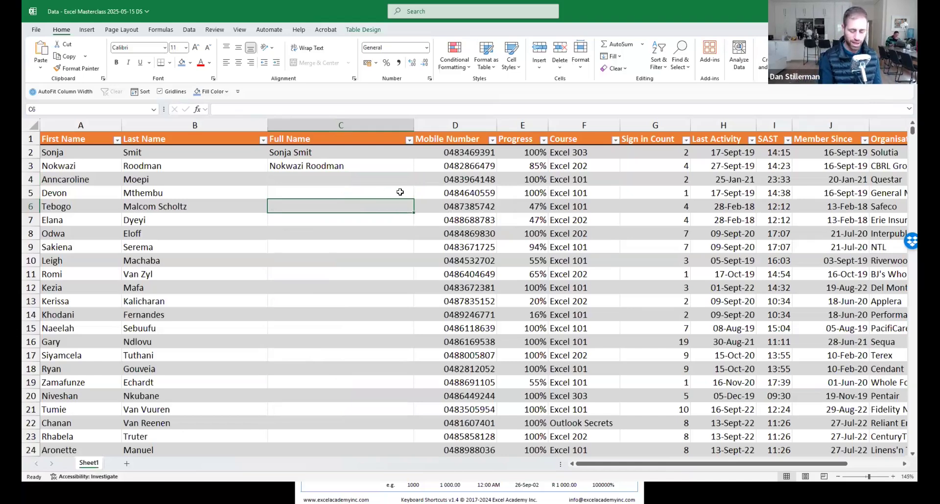
key("ctrl+e")
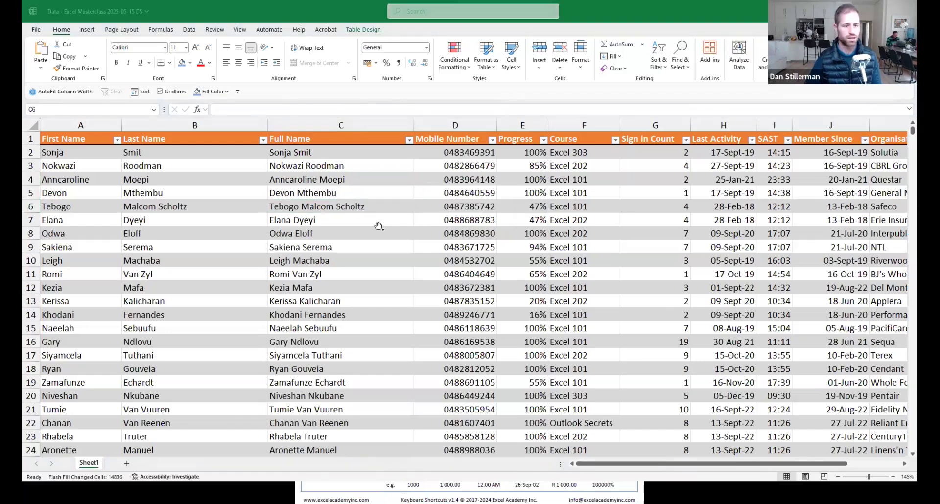
key("alt+Tab")
left_click(373, 201)
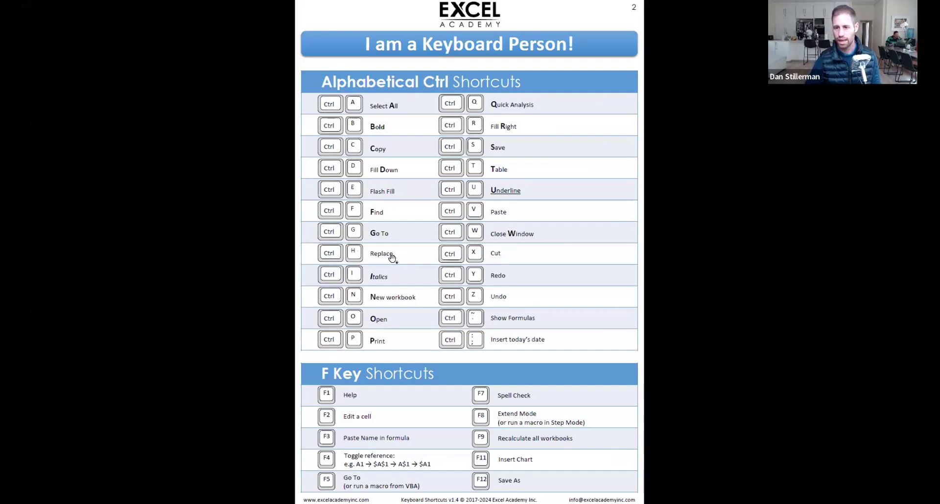
key("alt+Tab")
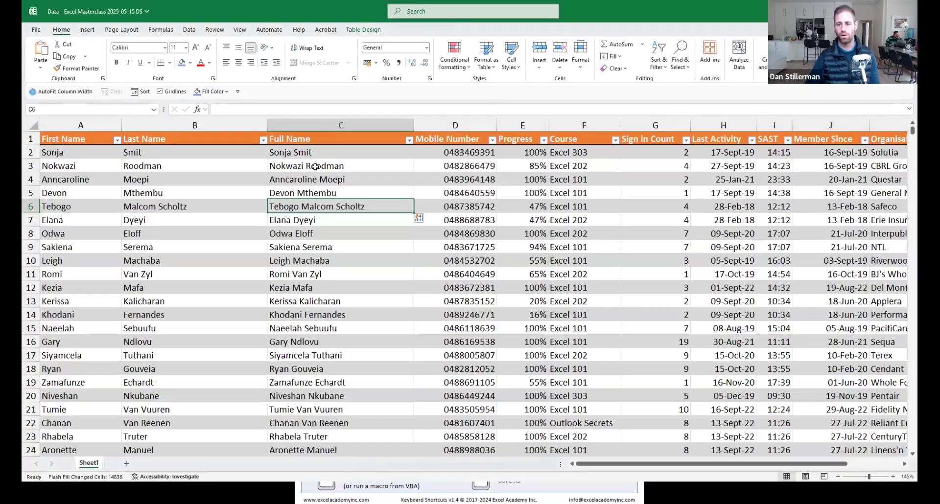
Save the workbook with Ctrl+S and step through the full names.
left_click(411, 193)
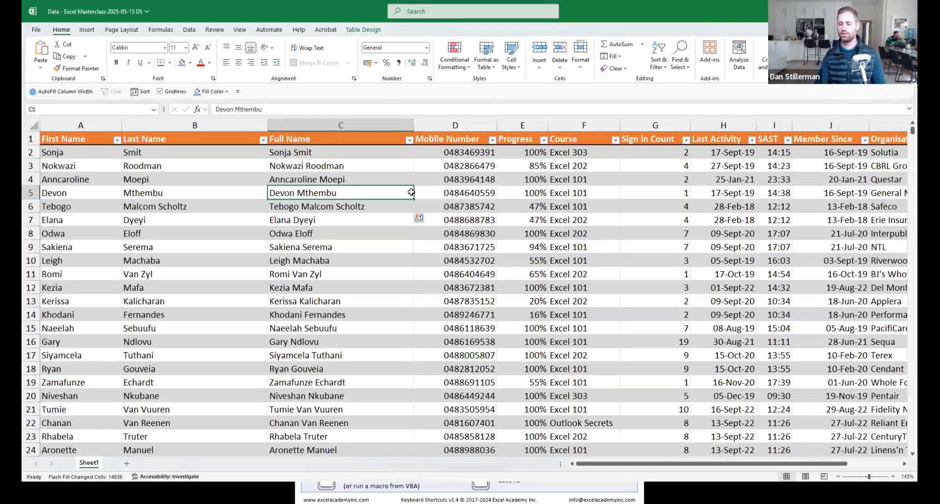
key("ctrl+s")
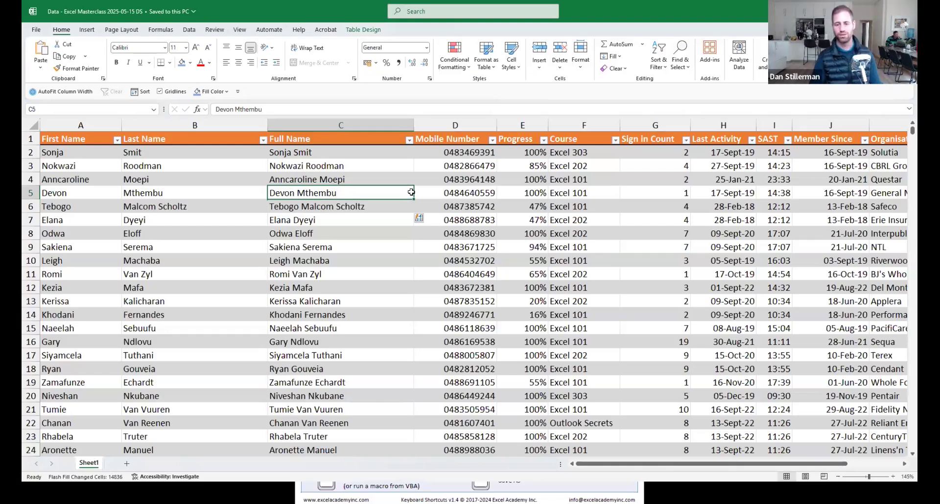
key("Down")
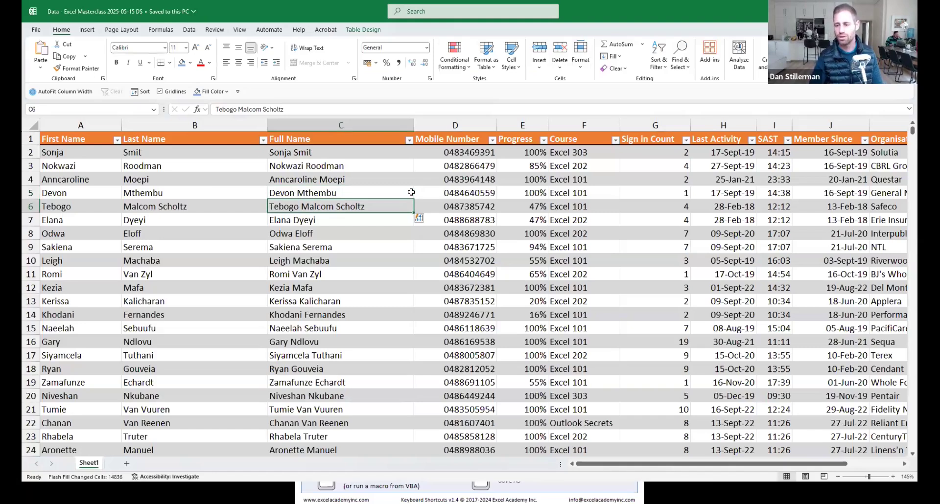
Jump to the Progress total cell at the bottom of the table.
left_click(555, 261)
key("Left")
key("ctrl+Down")
key("Down")
key("Down")
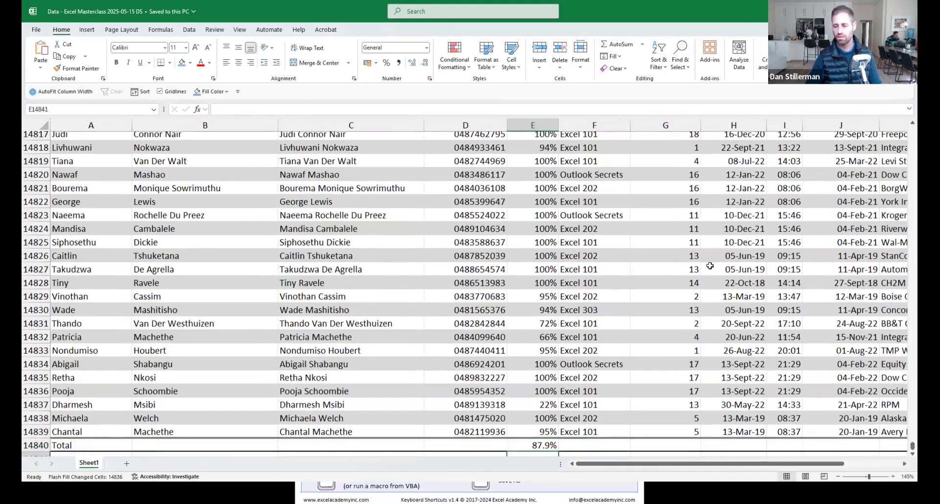
key("Up")
key("Up")
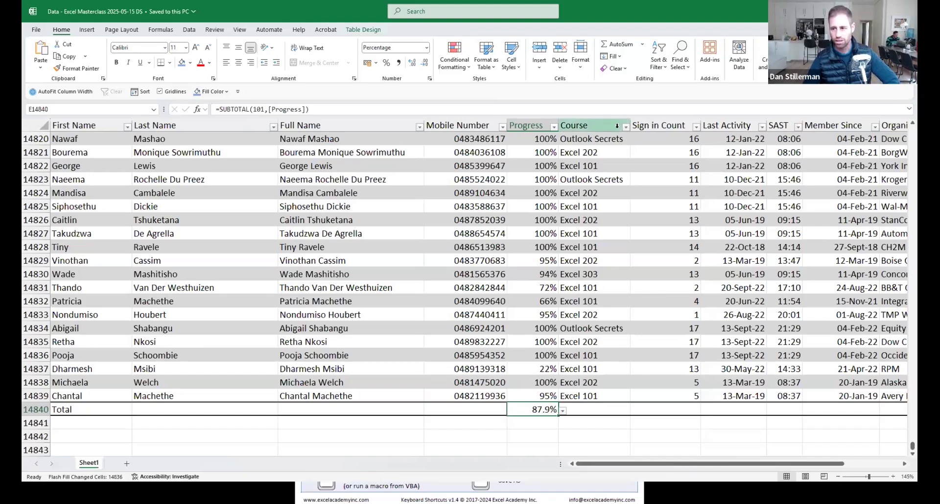
Filter the Course column to show only Excel 101 members.
left_click(627, 128)
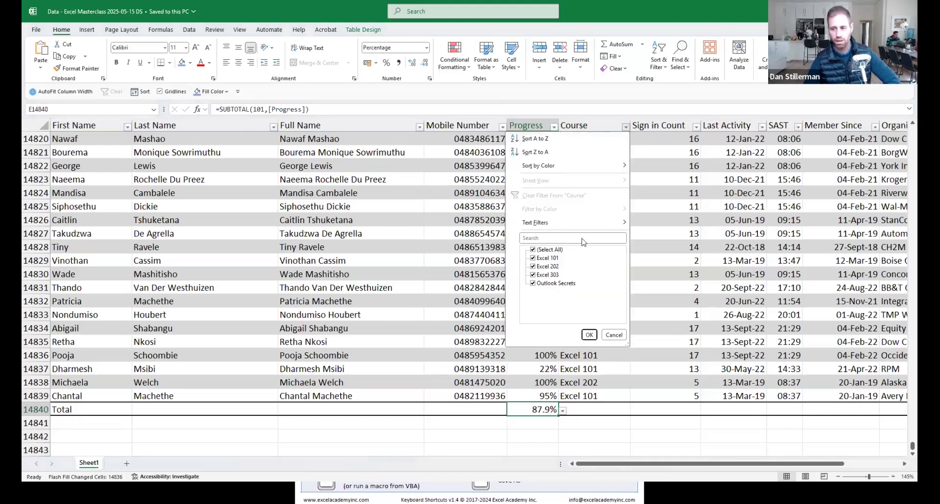
left_click(534, 251)
left_click(533, 258)
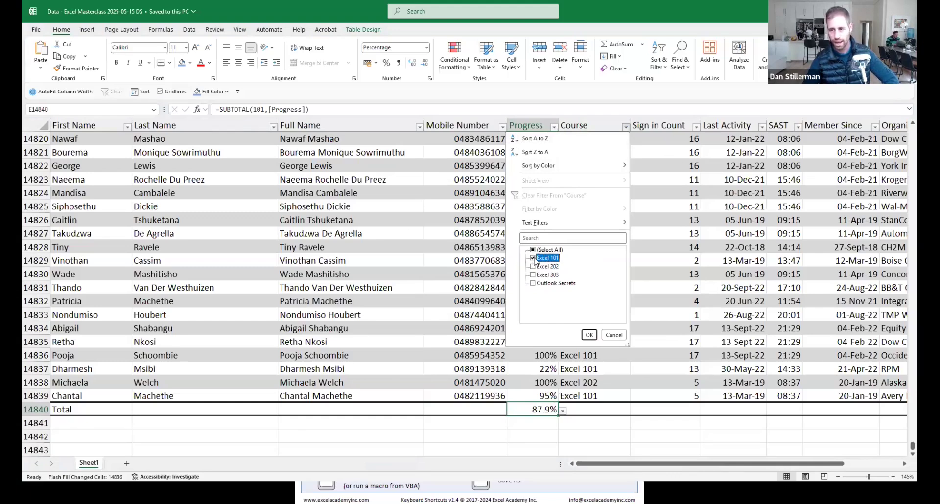
left_click(589, 335)
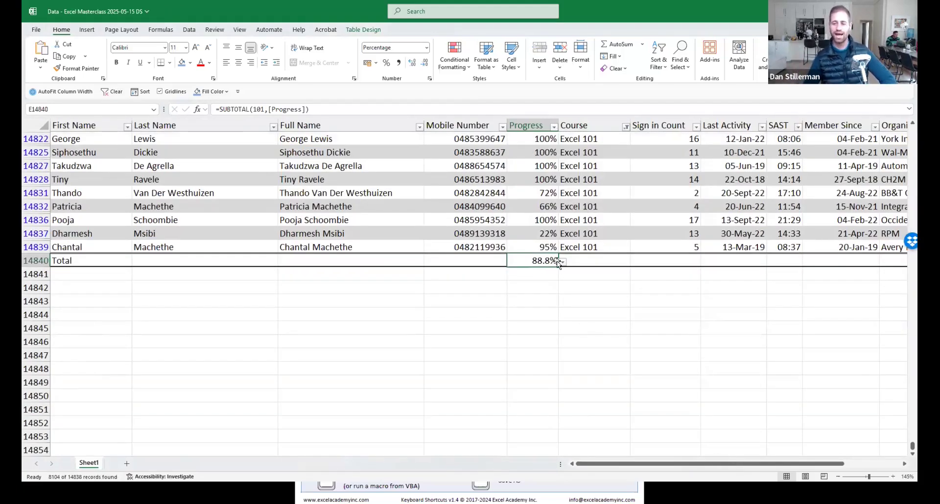
Switch the Course filter to Excel 202, then to Excel 303.
left_click(626, 127)
left_click(534, 259)
left_click(534, 266)
left_click(592, 335)
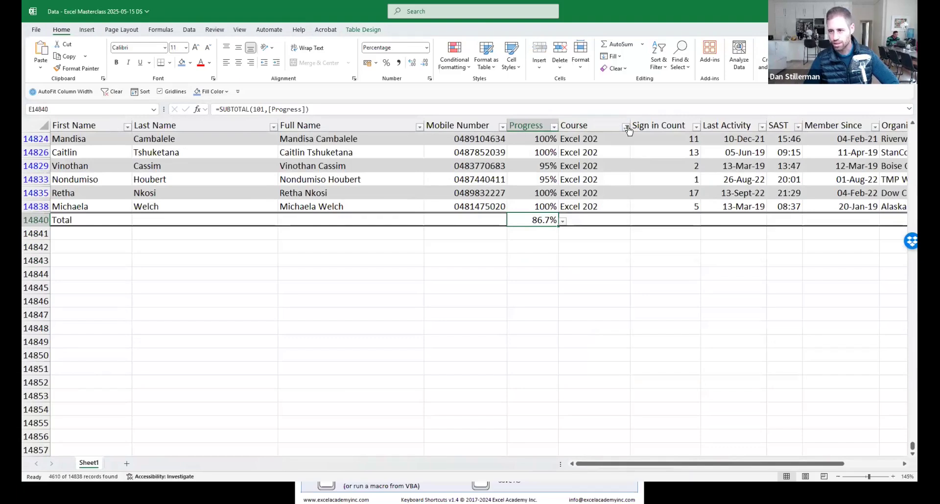
left_click(626, 127)
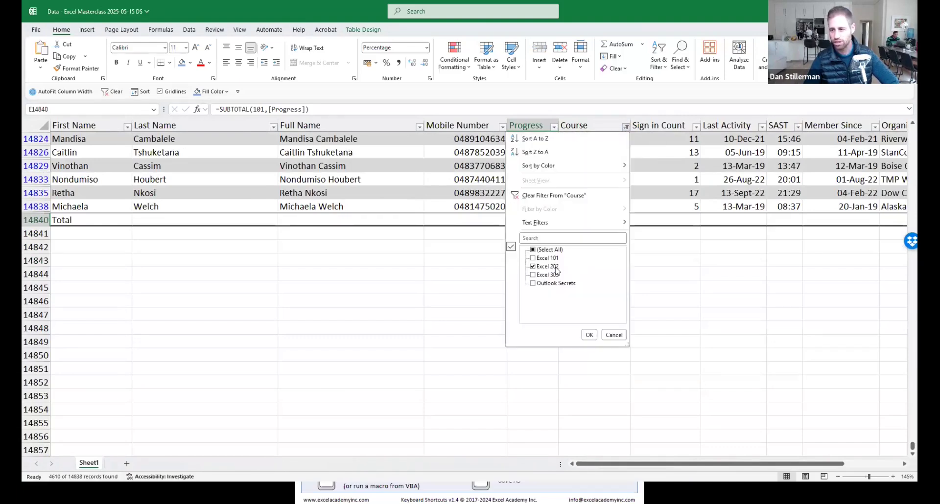
left_click(534, 266)
left_click(534, 275)
left_click(588, 334)
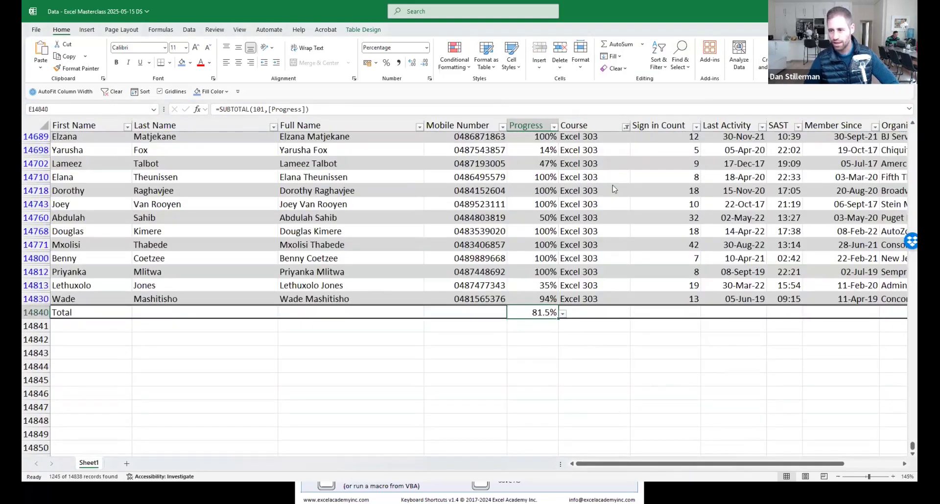
Change the Course filter to show only Outlook Secrets rows.
left_click(627, 127)
left_click(533, 273)
left_click(539, 281)
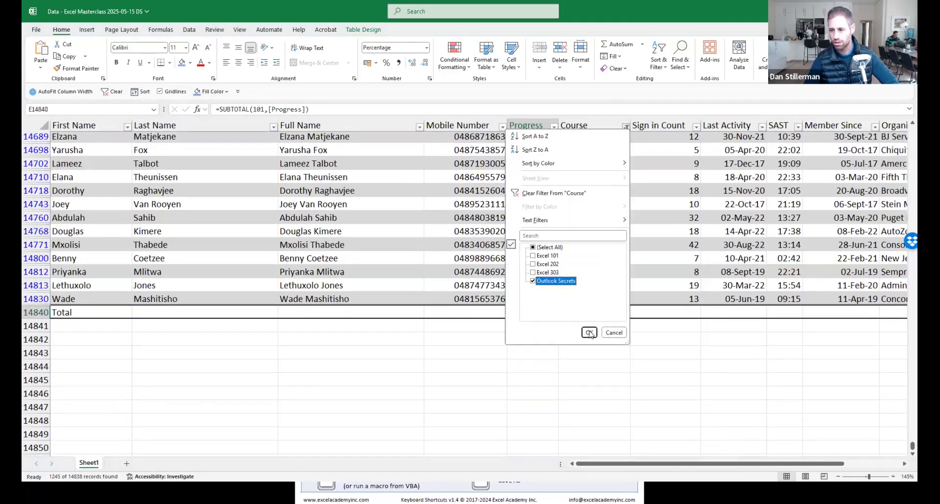
left_click(590, 333)
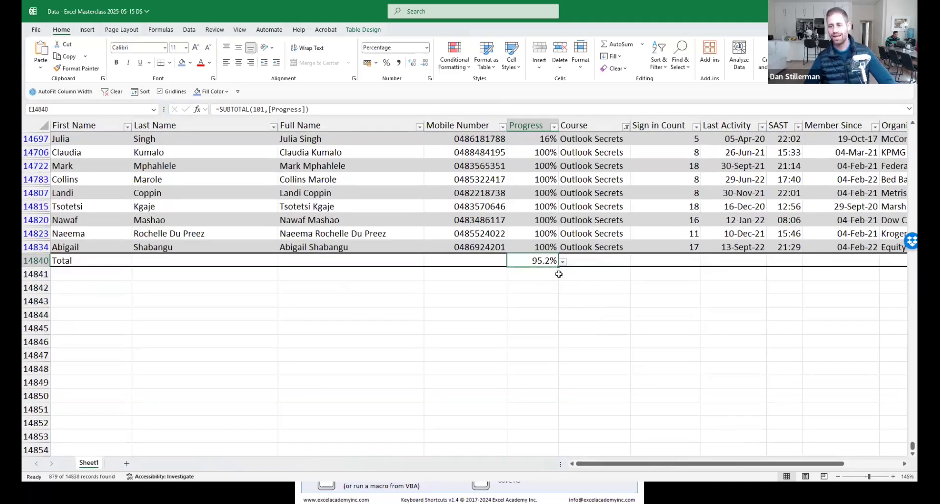
scroll(559, 274, "up", 2)
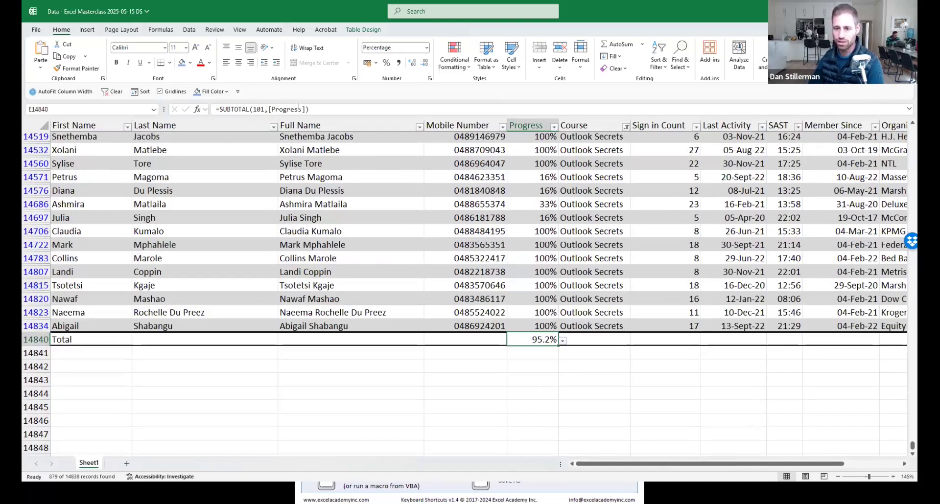
left_click_drag(218, 108, 310, 110)
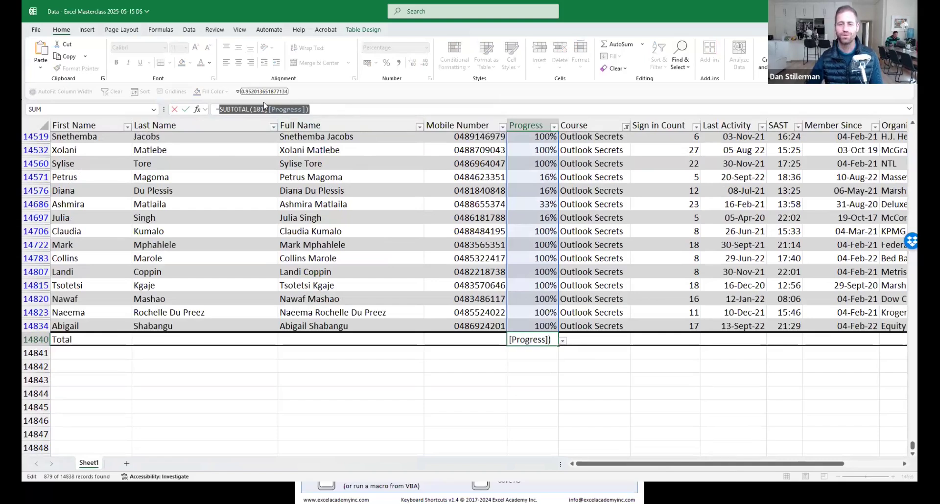
key("Escape")
left_click(563, 341)
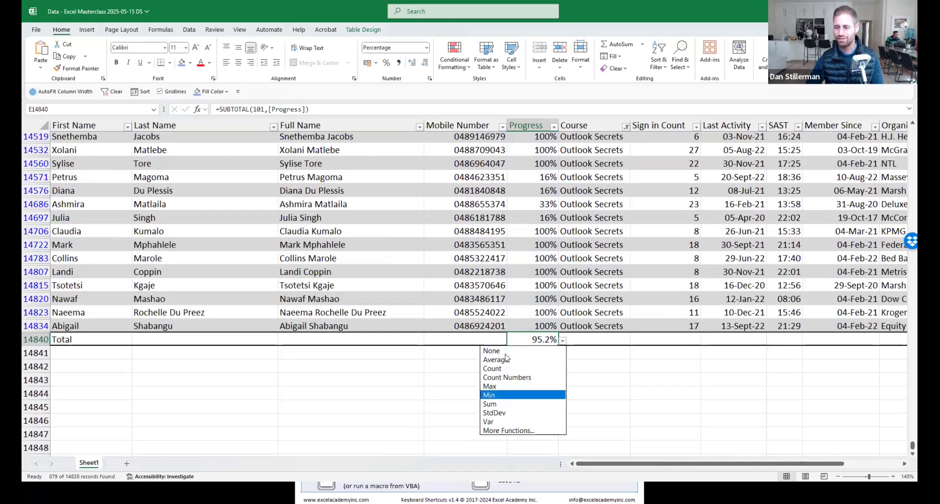
key("Escape")
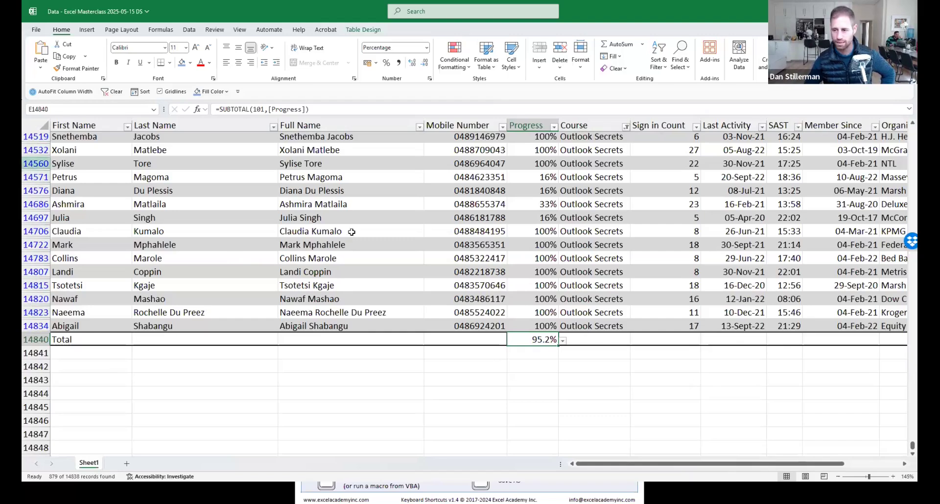
On the Data tab, inspect the right-click options for the Clear filter command.
left_click(482, 217)
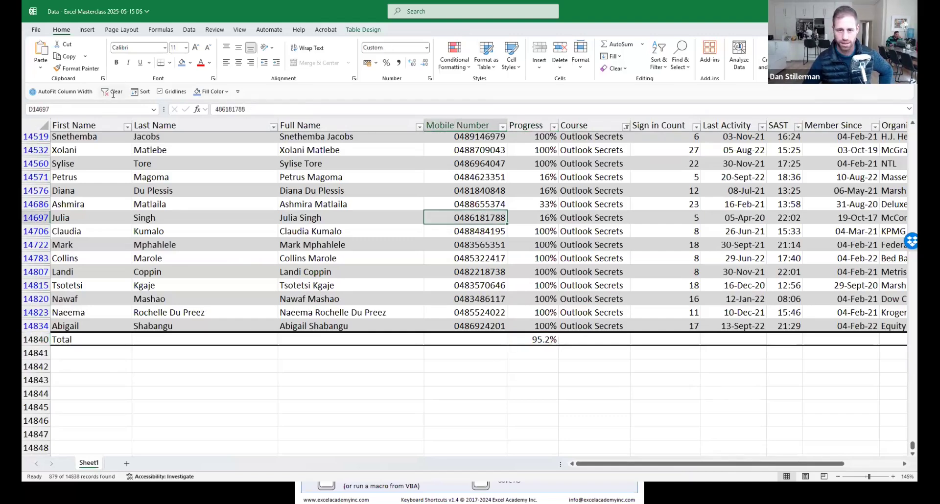
left_click(189, 30)
right_click(528, 47)
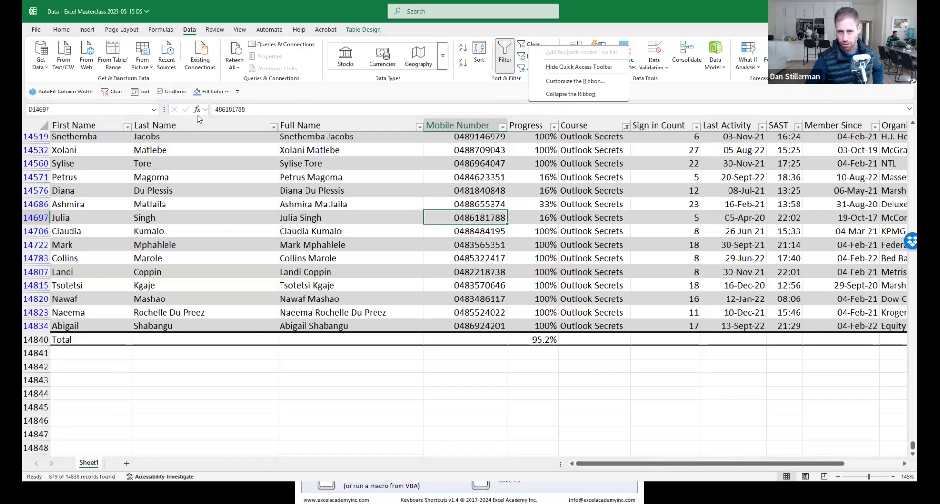
left_click(146, 139)
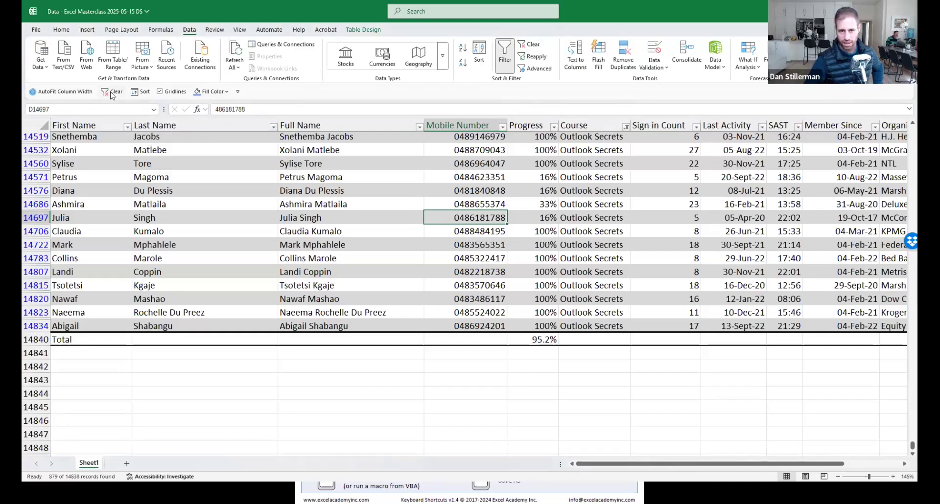
Clear the Course filter with Alt+A+C so every member row shows.
left_click(286, 220)
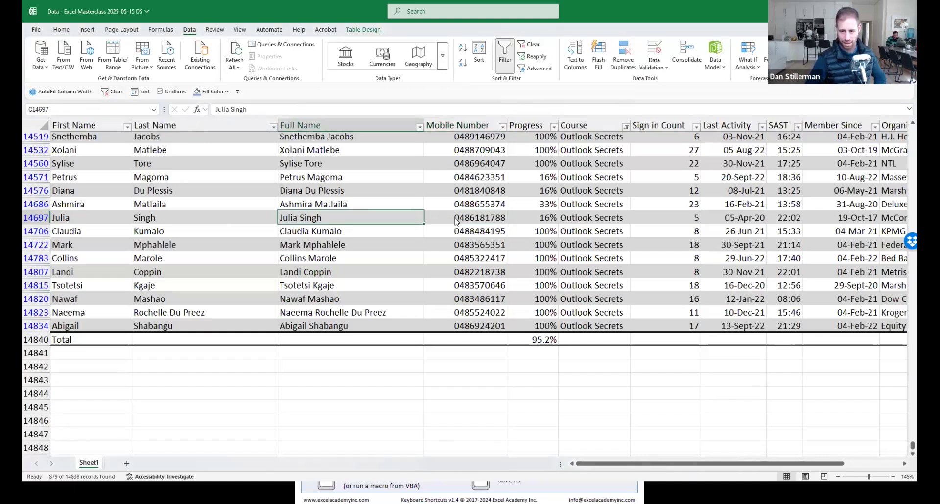
key("alt")
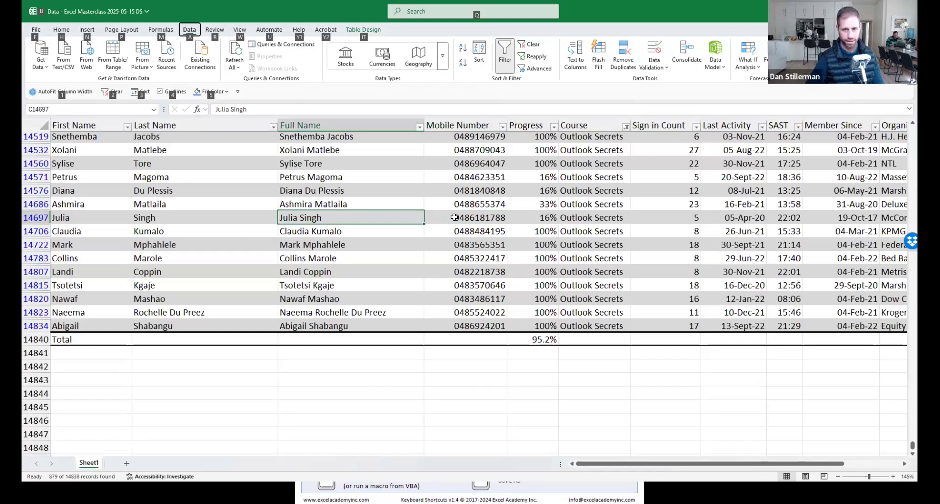
key("a")
key("c")
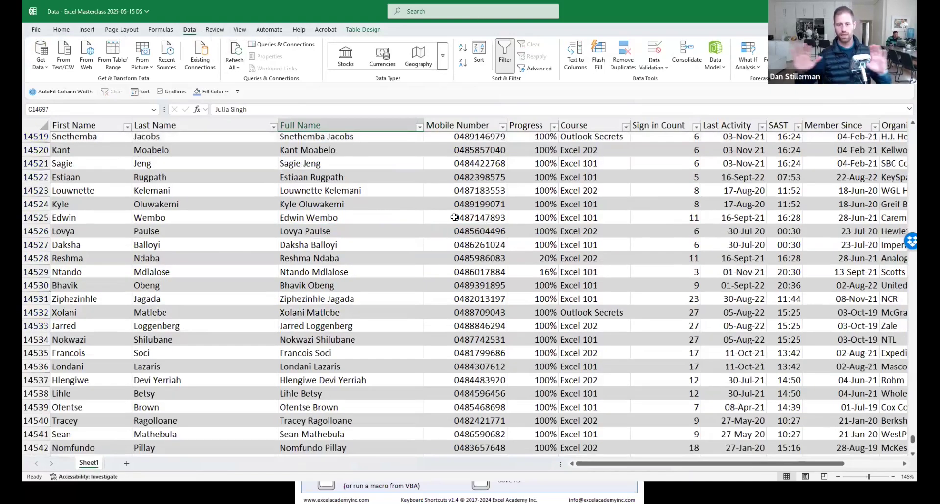
Return to the top of the table, select row 7's Progress value, and switch to WhatsApp.
key("ctrl+Up")
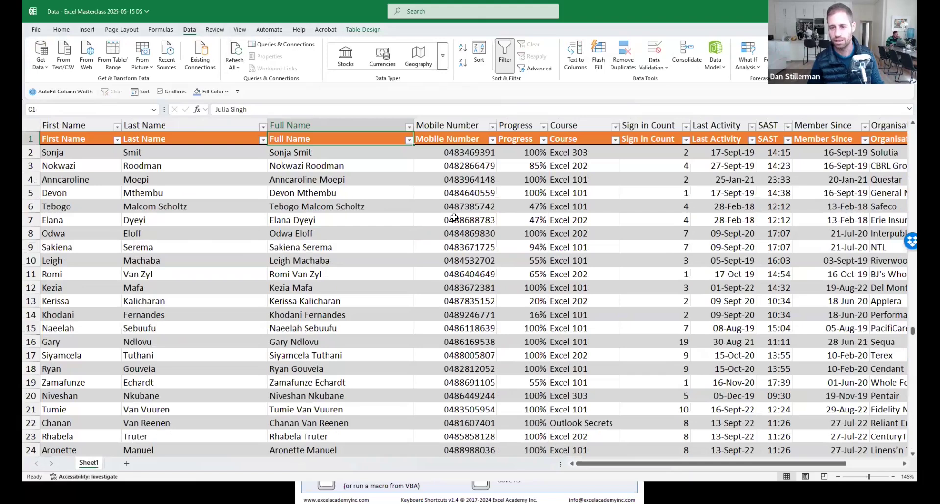
key("Down")
key("Down")
key("Down")
key("Down")
key("Down")
key("Down")
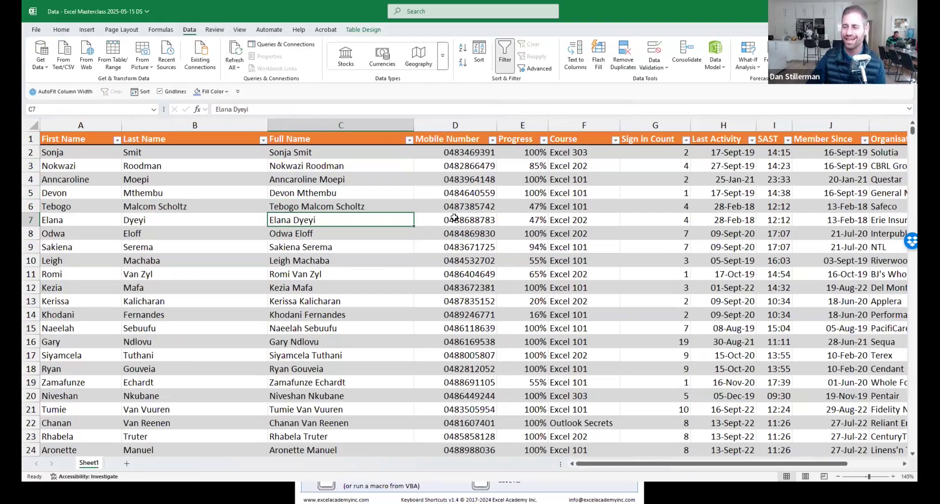
left_click(536, 222)
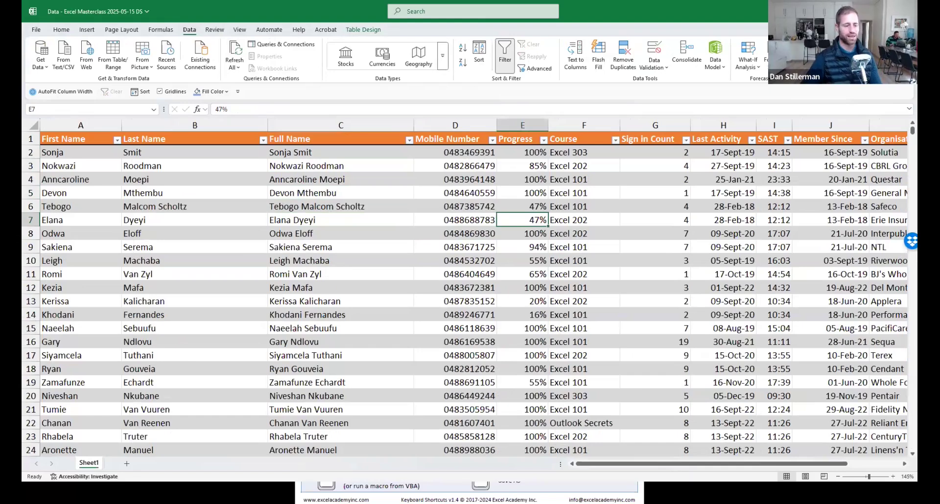
key("alt+Tab")
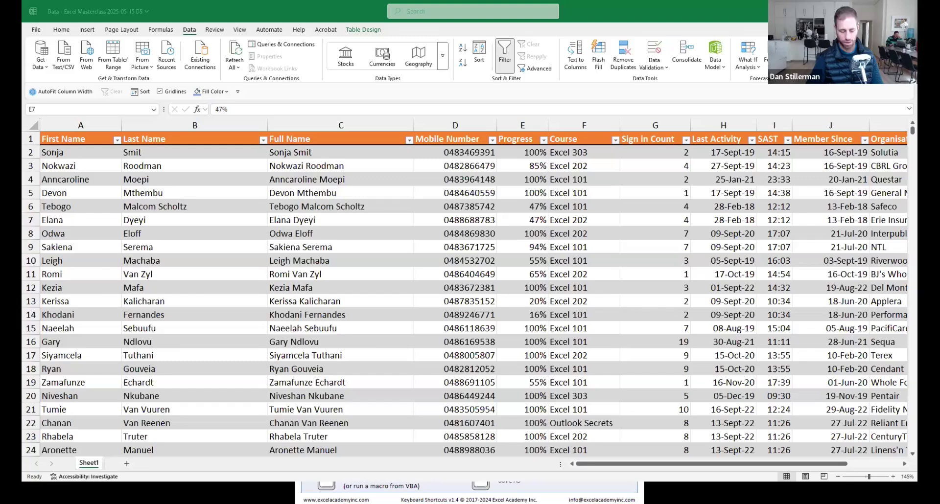
key("alt+Tab")
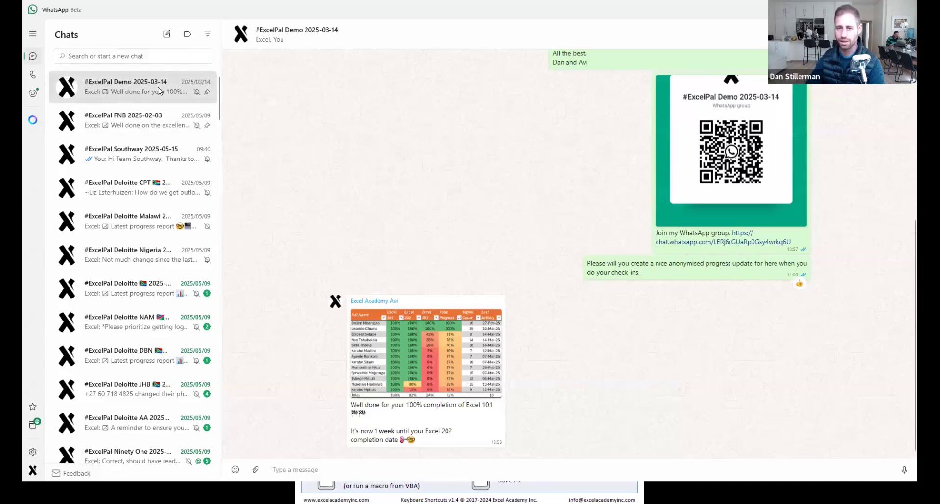
Enlarge the shared progress report image, close it, and switch back to Excel.
left_click(431, 365)
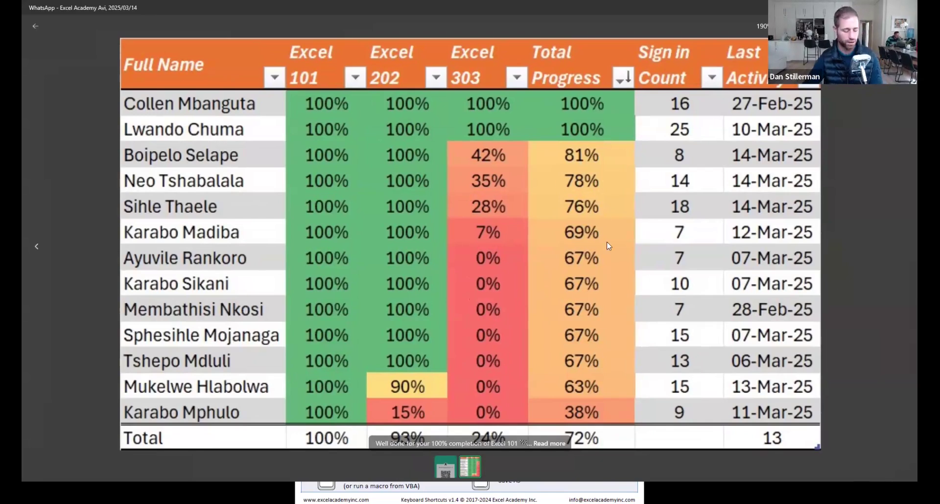
key("Escape")
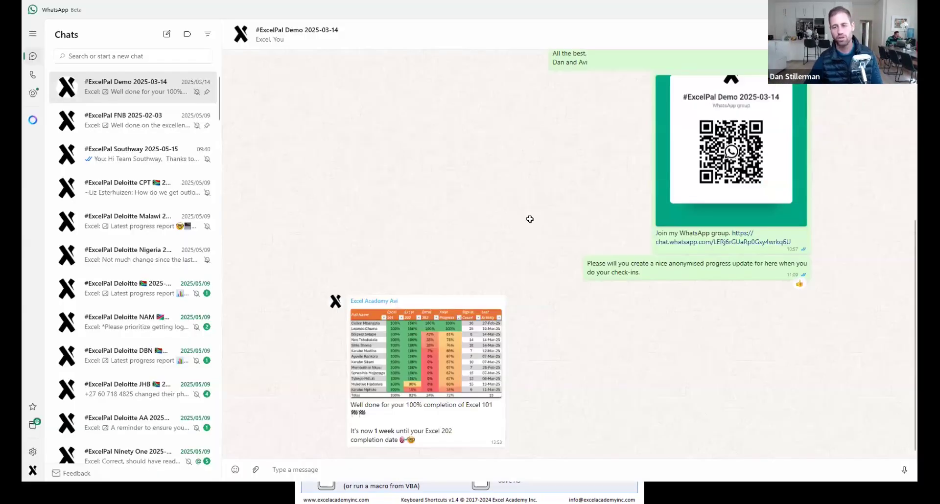
key("alt+Tab")
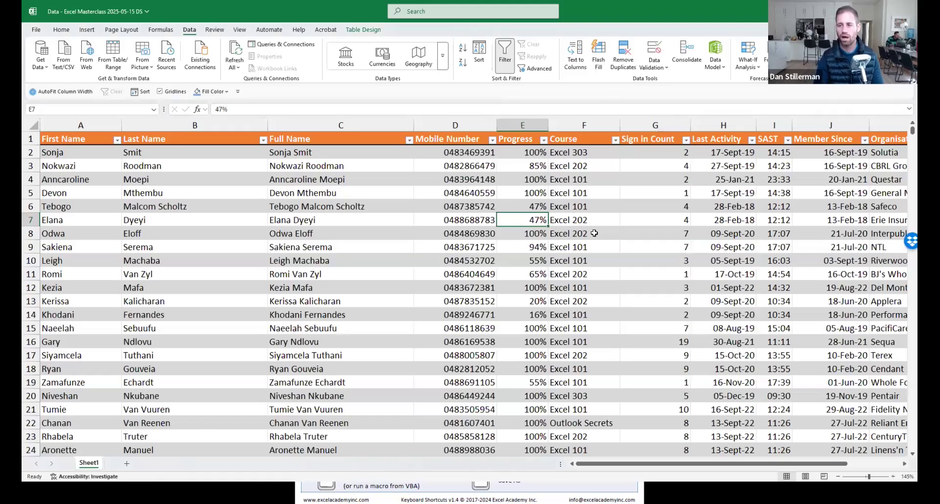
Apply the Green-Yellow-Red Color Scale to the whole Progress table column.
key("ctrl+space")
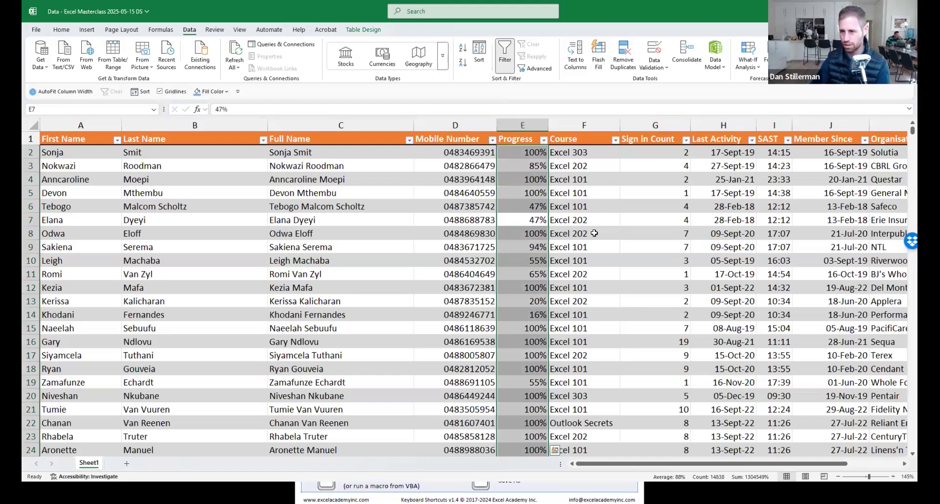
left_click(62, 30)
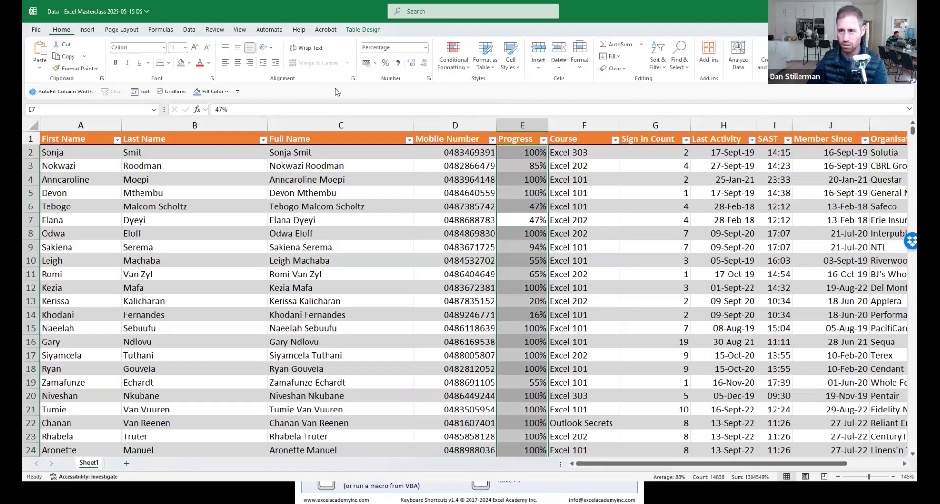
left_click(457, 66)
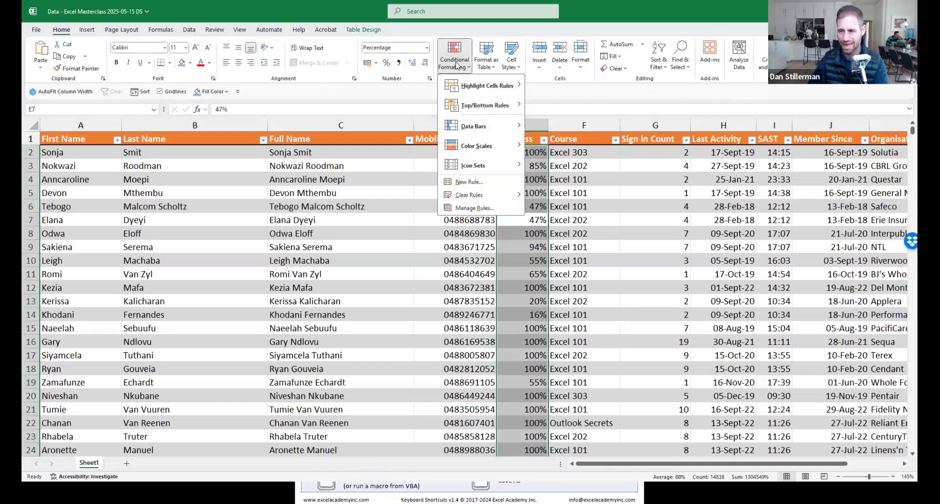
mouse_move(477, 150)
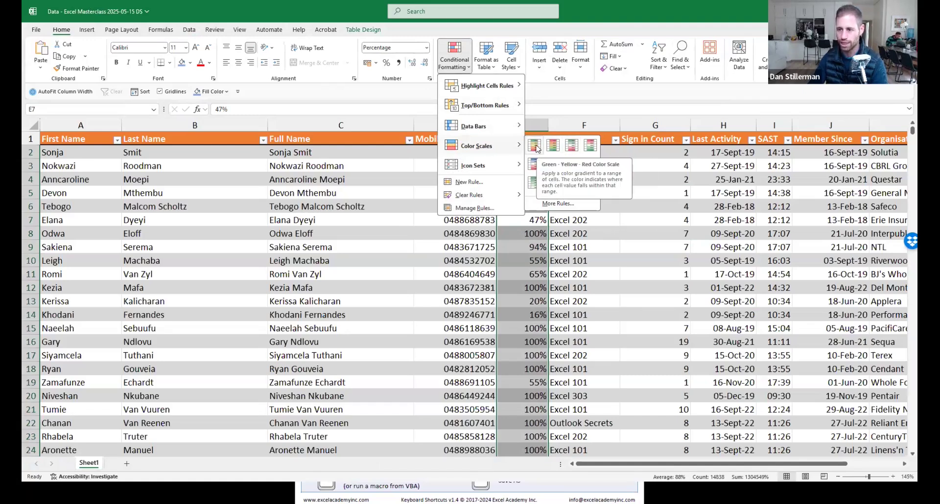
left_click(535, 145)
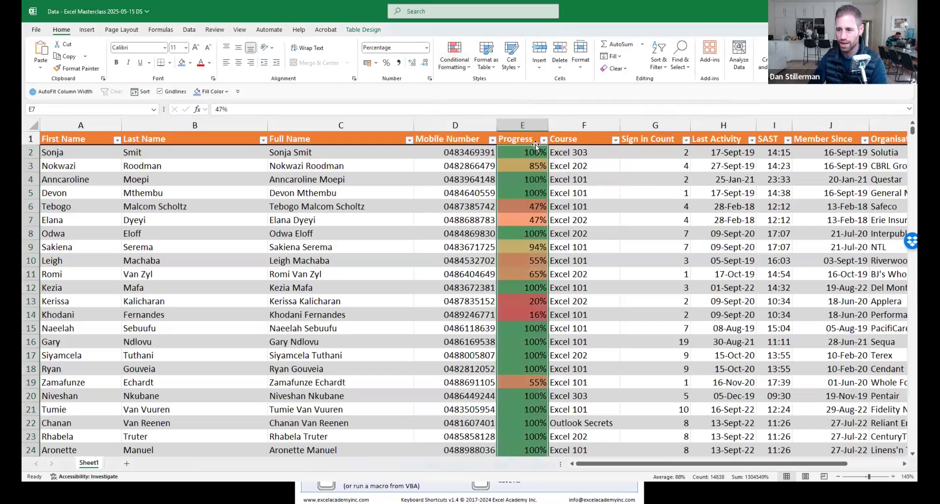
left_click(526, 193)
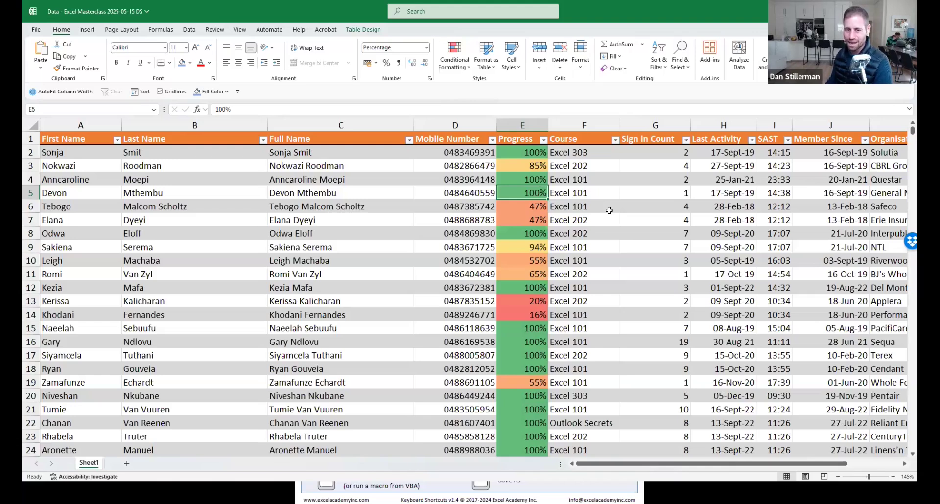
type("50")
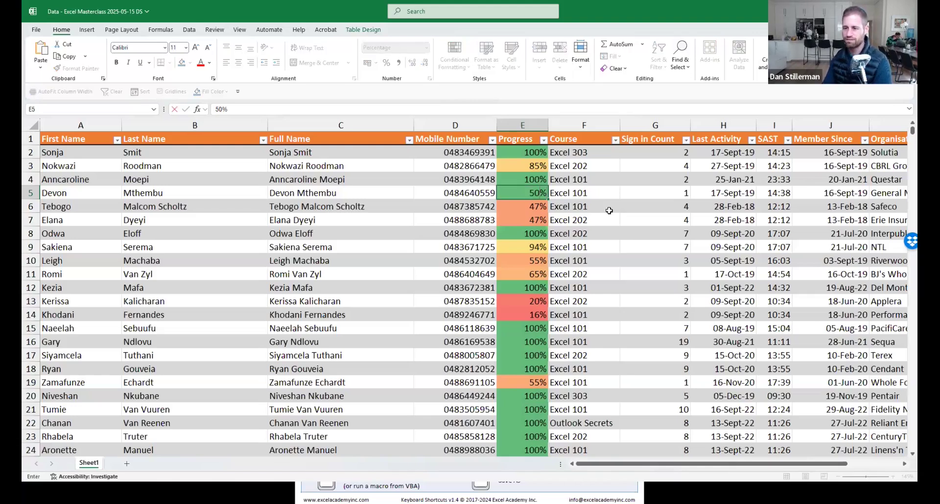
key("Return")
key("Up")
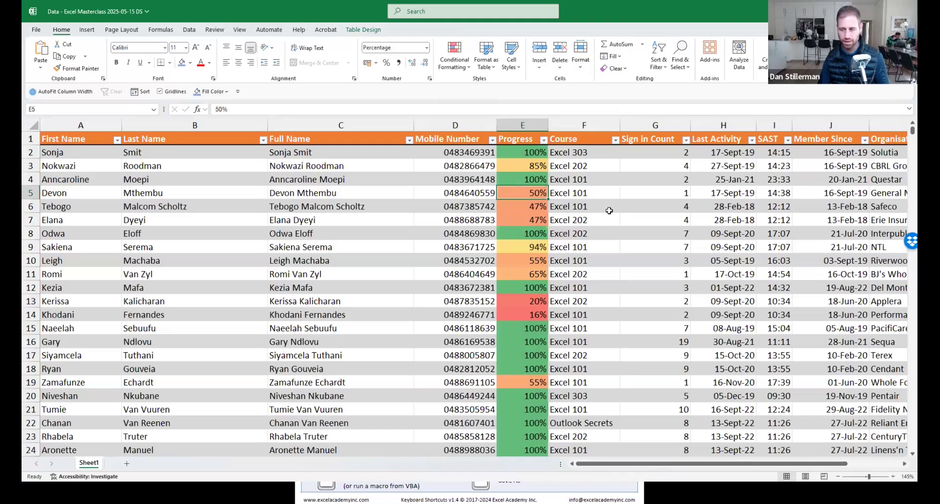
key("ctrl+z")
type("0")
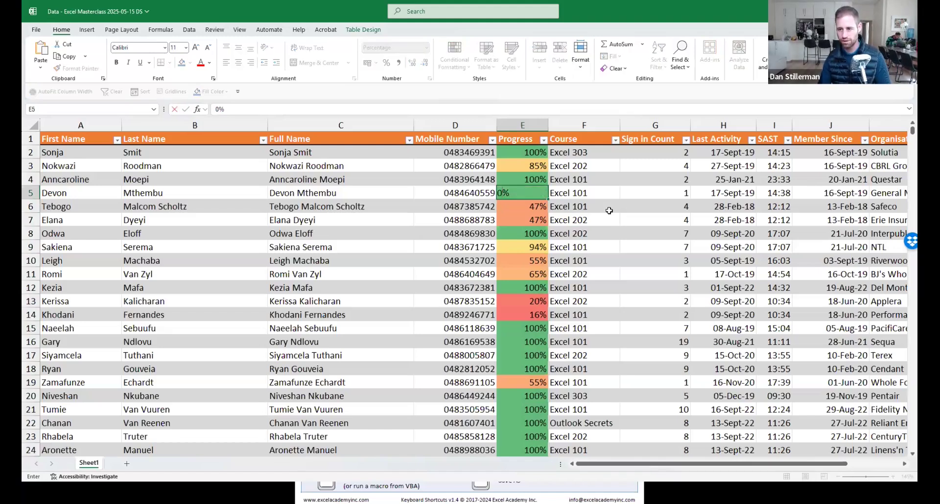
key("Return")
key("ctrl+z")
key("Up")
key("Down")
key("Down")
key("Down")
key("Down")
key("Down")
key("Left")
key("Left")
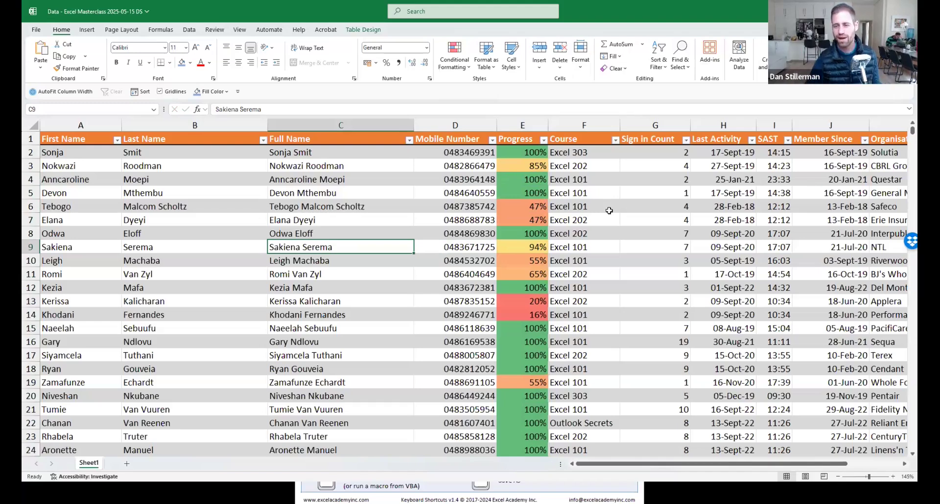
Apply Duplicate Values highlighting with Light Red Fill and Dark Red Text to the Full Name column.
left_click_drag(312, 157, 343, 423)
left_click(356, 245)
key("ctrl+space")
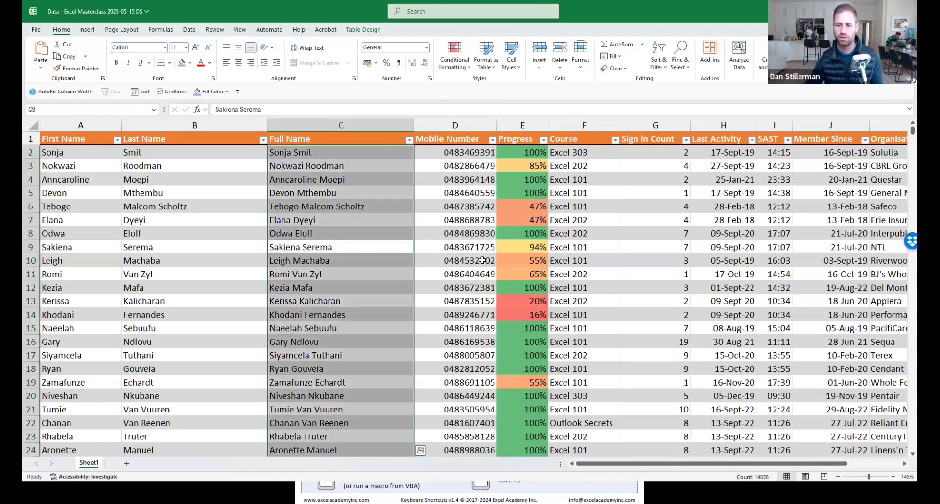
left_click(455, 55)
mouse_move(465, 91)
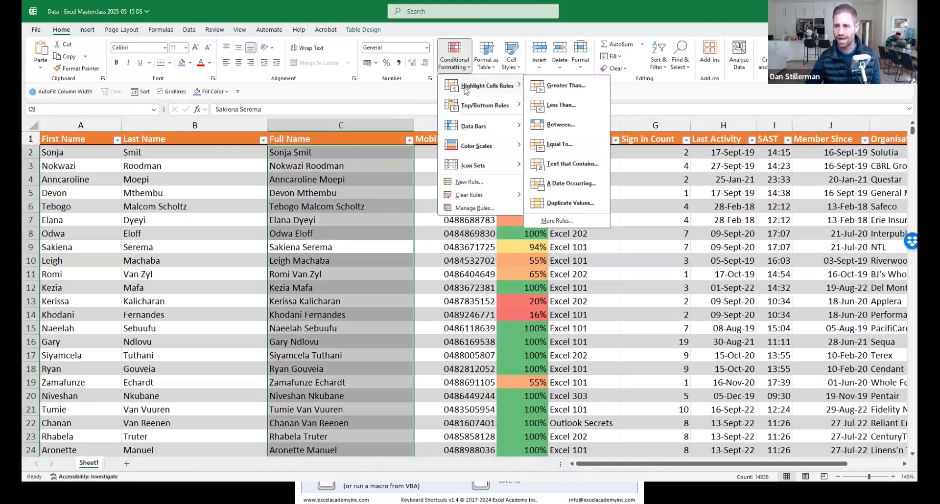
left_click(563, 203)
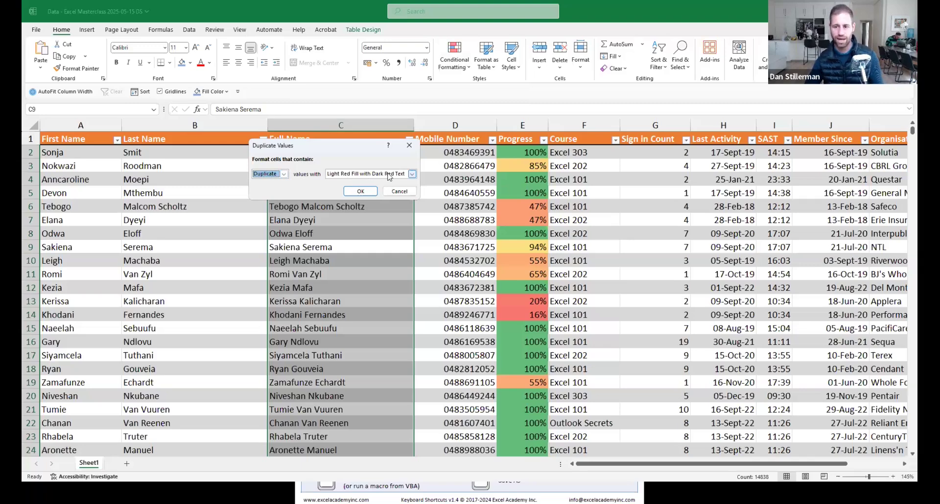
left_click(360, 194)
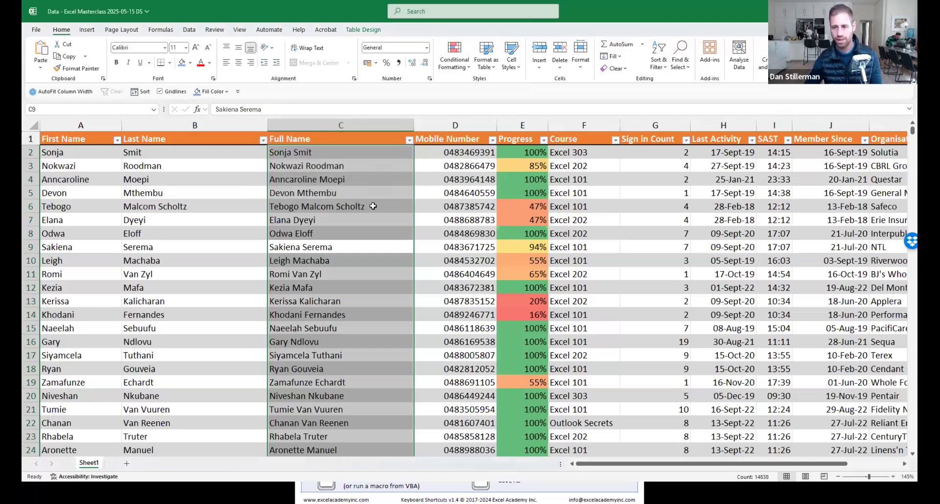
left_click(373, 206)
Filter Full Name by the pink duplicate fill colour, leaving 54 of 14838 records.
scroll(357, 355, "down", 20)
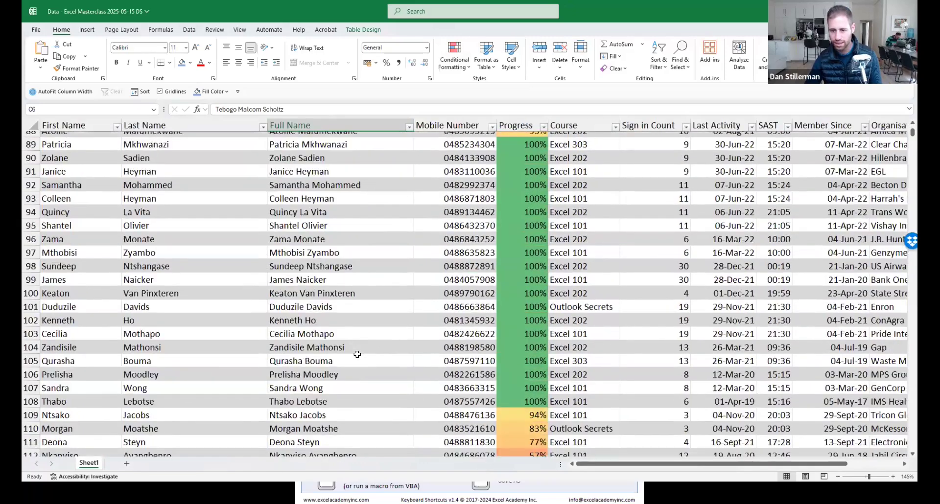
scroll(358, 355, "down", 10)
left_click(361, 303)
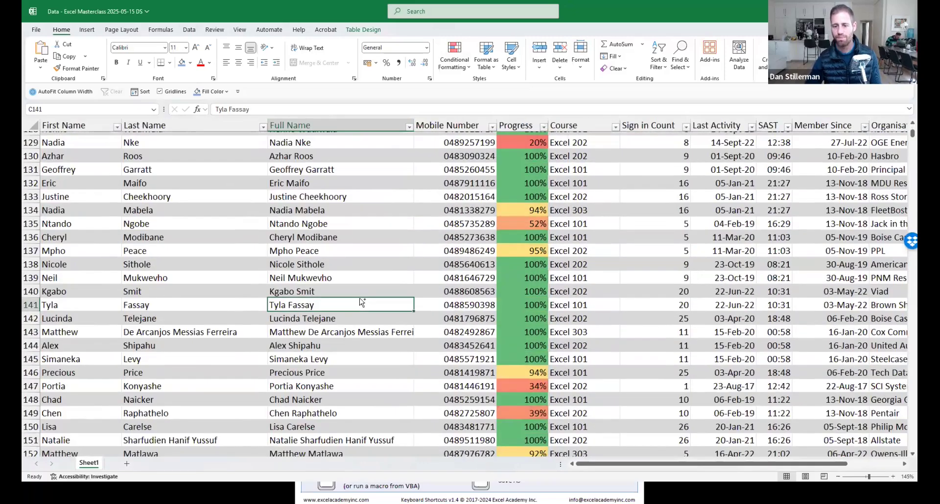
key("ctrl+Up")
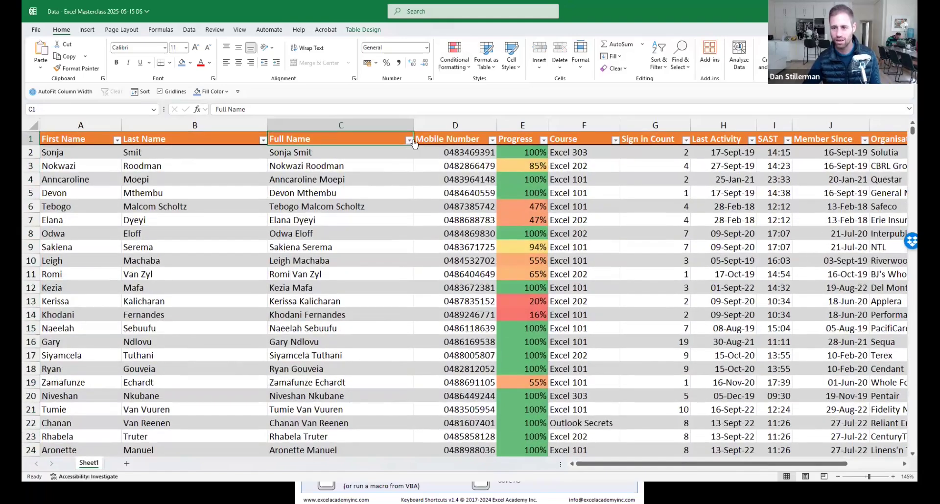
left_click(410, 141)
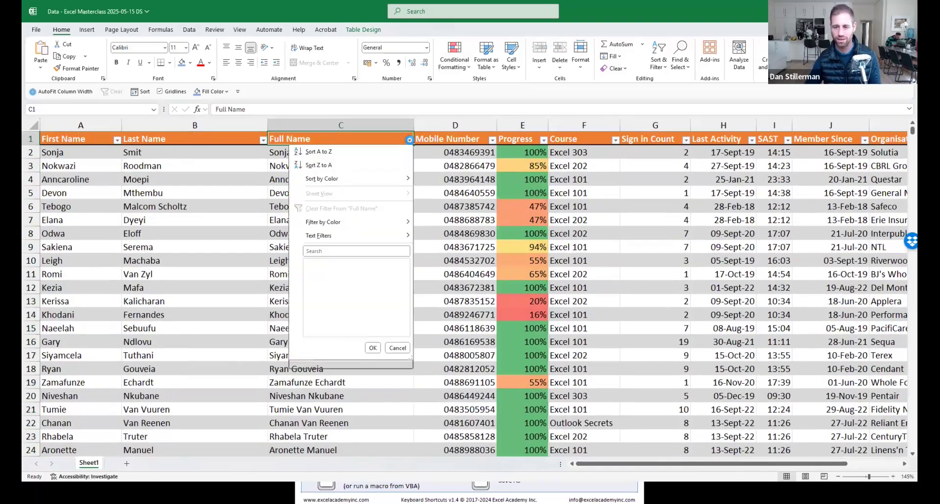
mouse_move(329, 224)
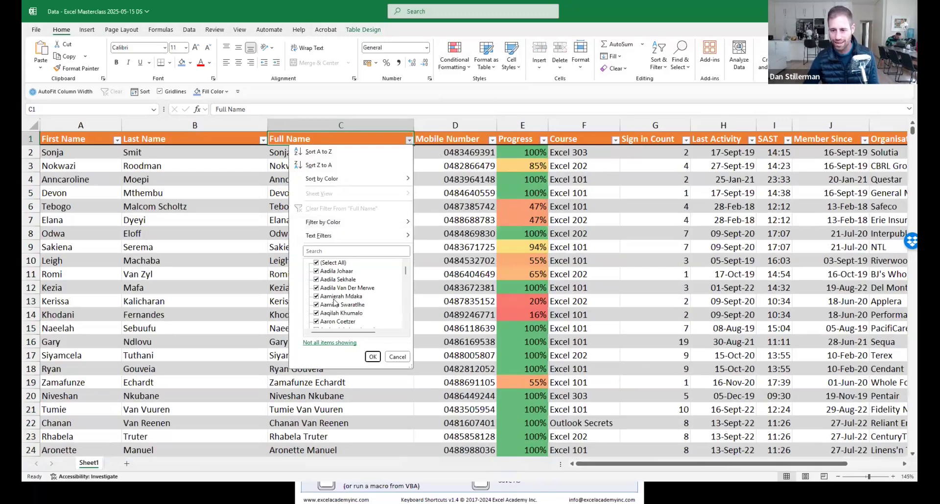
mouse_move(362, 222)
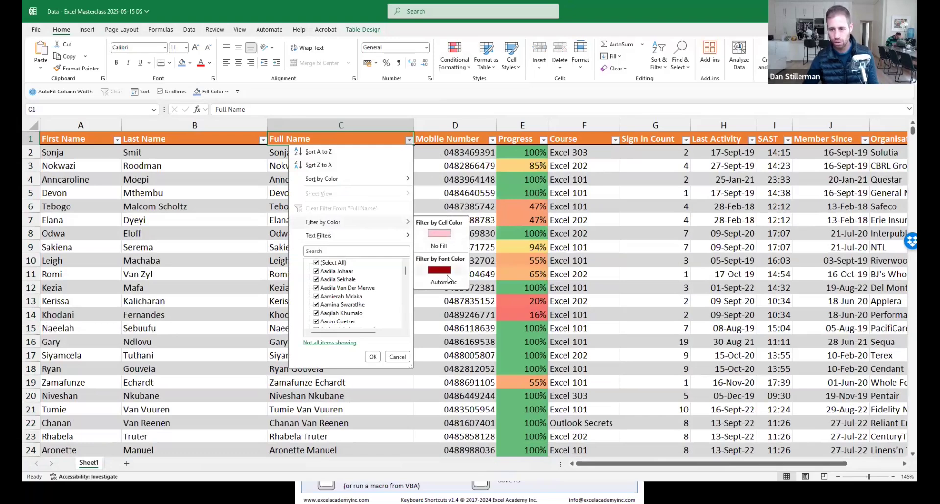
left_click(441, 234)
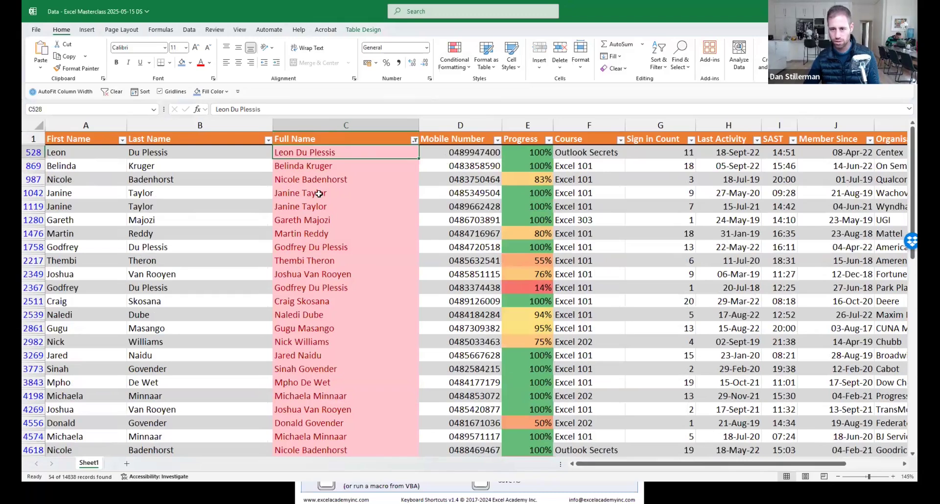
Compare the names, mobile numbers and courses of a duplicate pair.
left_click_drag(324, 194, 348, 203)
key("Down")
key("Down")
key("Down")
key("Down")
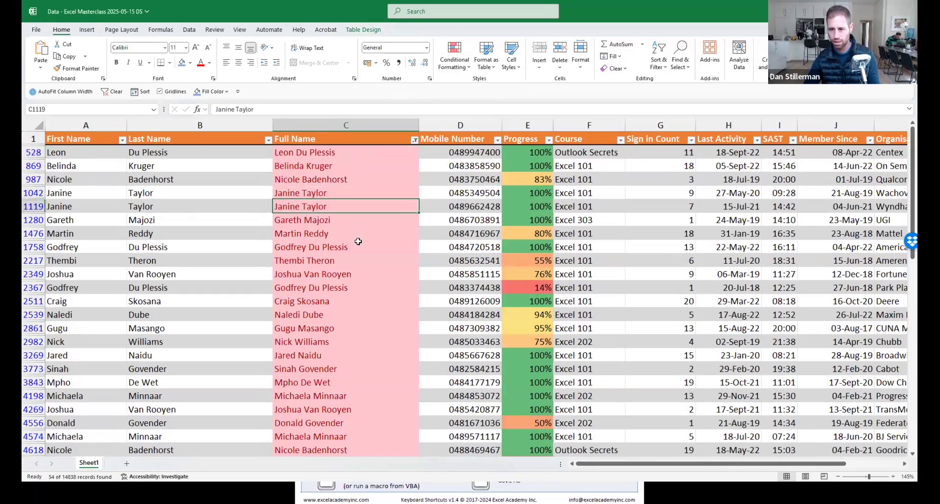
left_click_drag(357, 196, 338, 206)
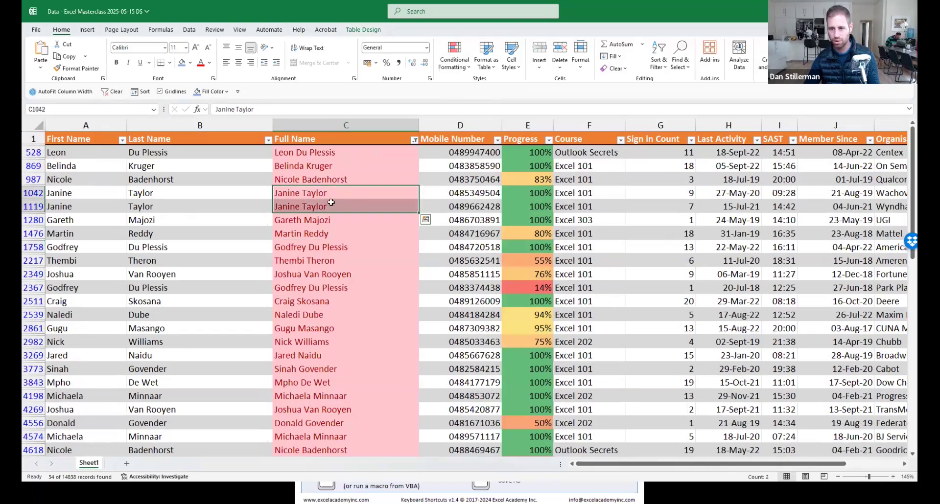
left_click_drag(450, 195, 452, 206)
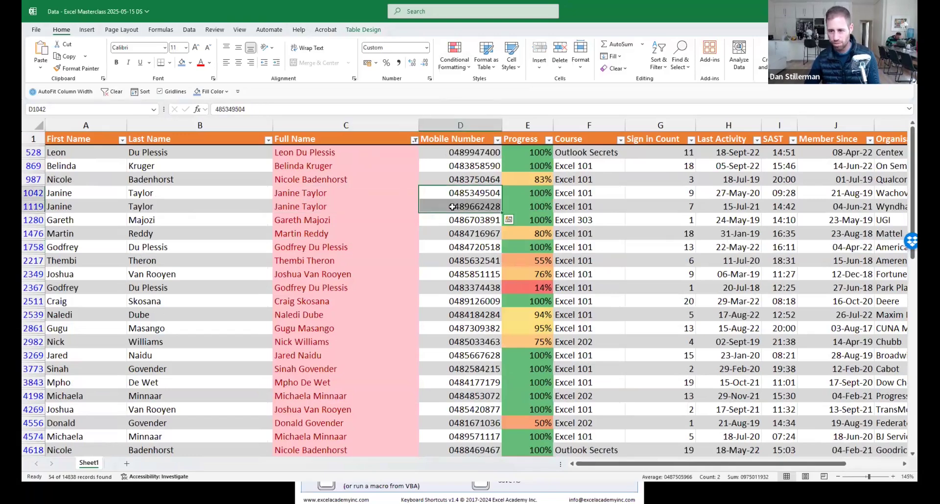
left_click_drag(578, 195, 578, 206)
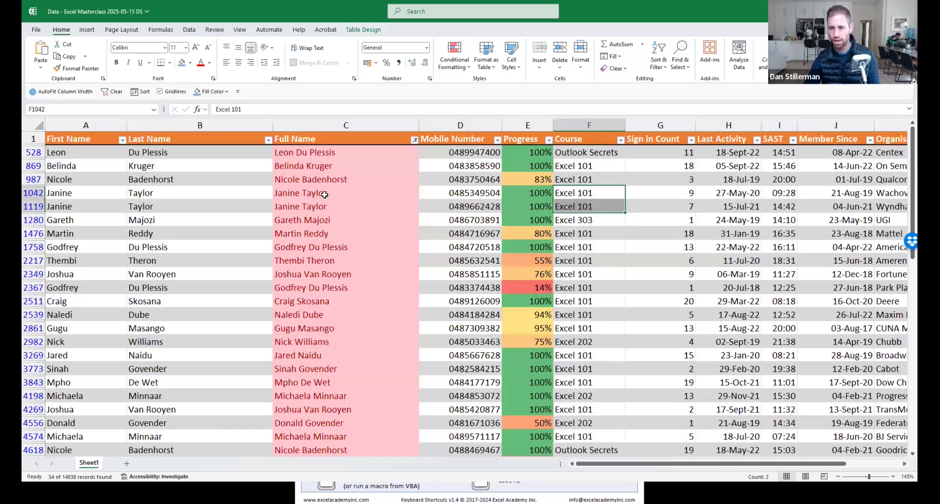
left_click_drag(326, 195, 332, 209)
Inspect several more highlighted duplicate names, then clear the colour filter.
left_click(333, 221)
left_click(336, 261)
left_click(344, 340)
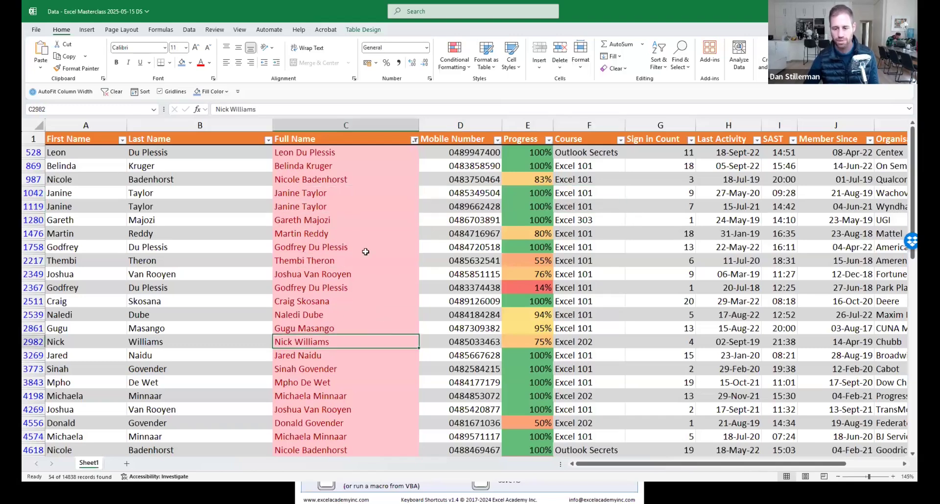
left_click(366, 249)
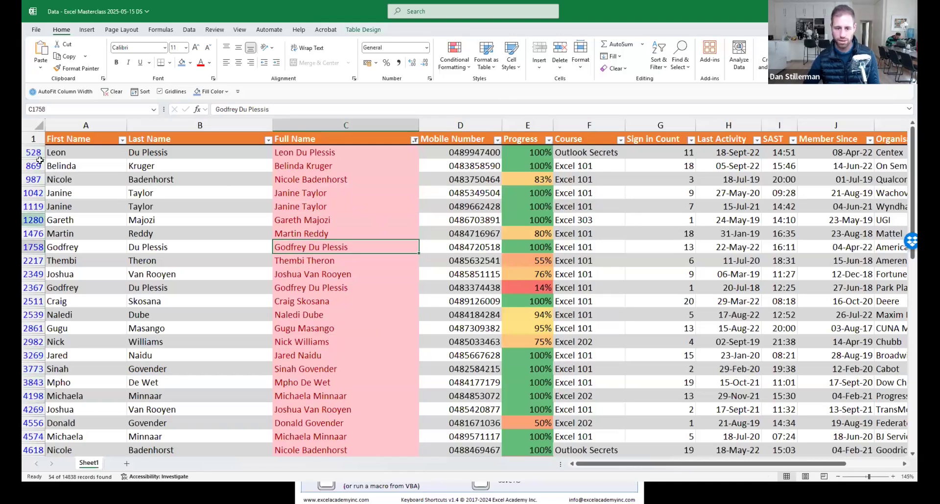
left_click(113, 91)
With cell C6 selected, save the member workbook and switch to the #ExcelPal Demo WhatsApp chat.
left_click(367, 212)
key("ctrl+s")
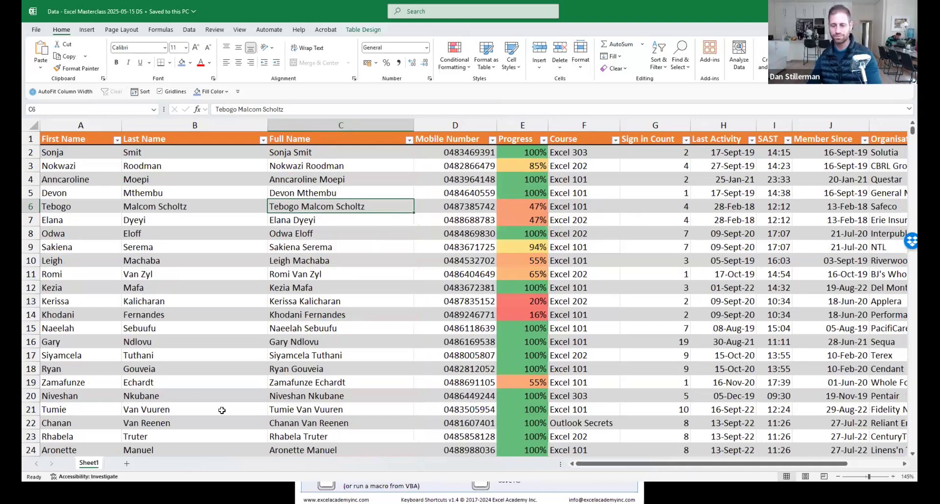
key("alt+Tab")
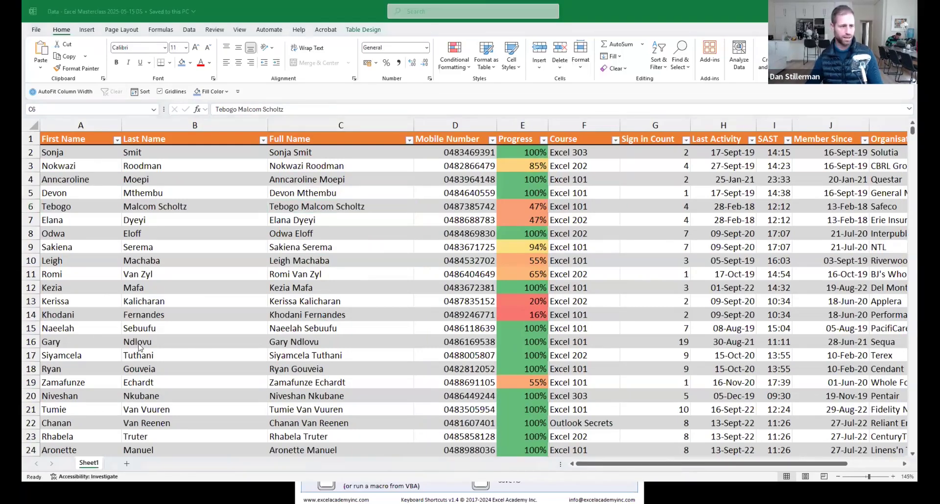
key("alt+Tab")
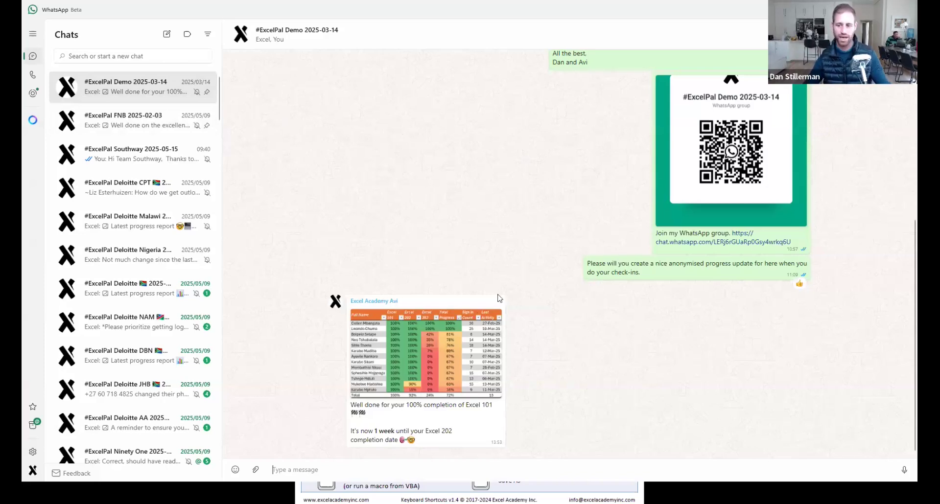
View the shared progress-report image full size, then return to Excel at cell C11.
left_click(424, 360)
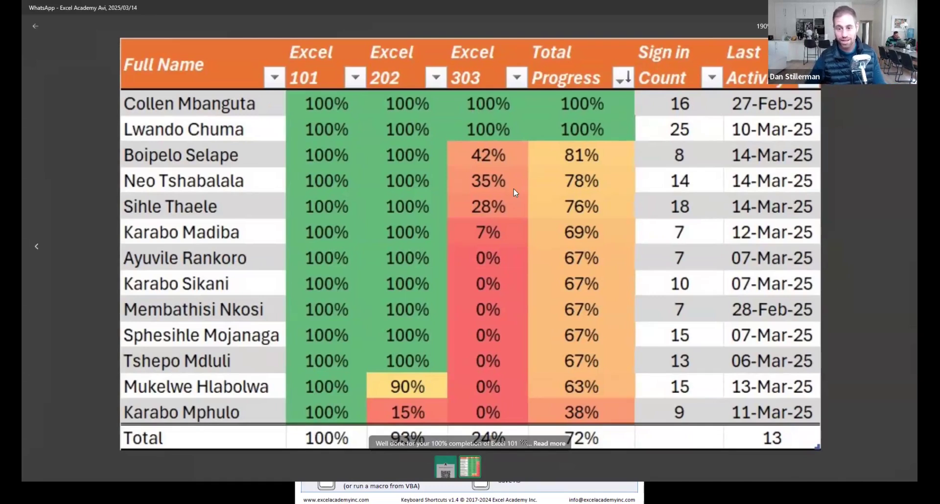
key("Escape")
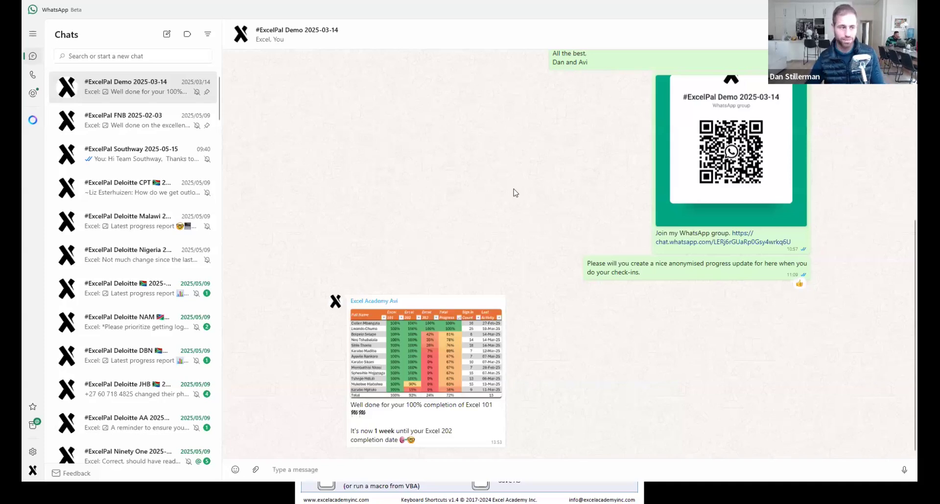
key("alt+Tab")
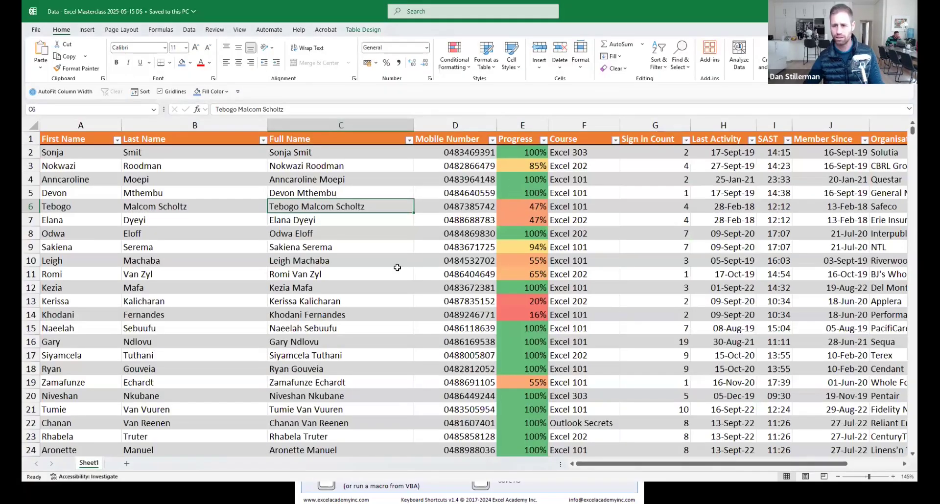
key("Down")
key("Down")
key("Down")
key("Down")
key("Down")
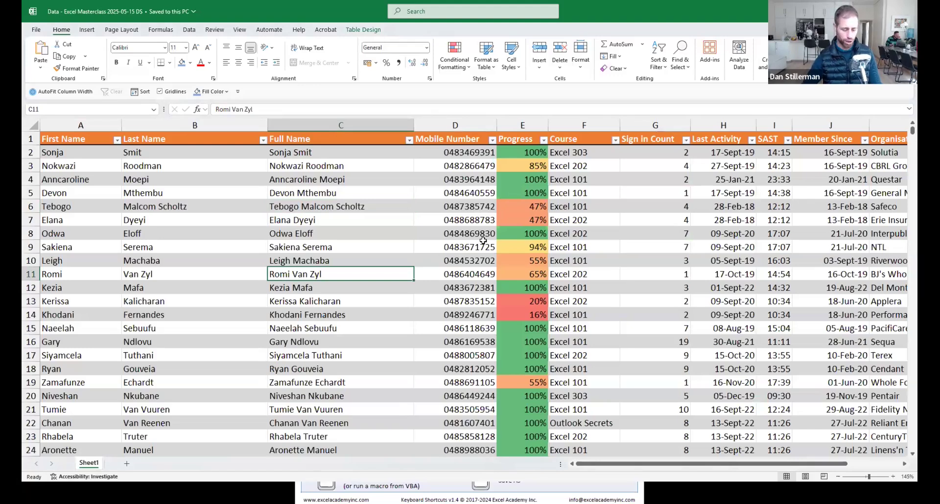